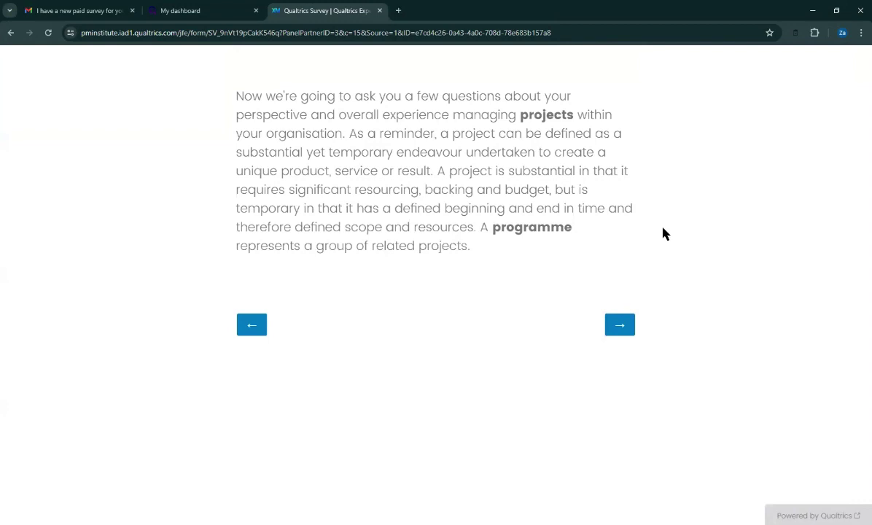
Continue past the introduction, answer 50 for projects managed, participated in or overseen in the past 12 months, and submit the answer.
{"action": "left_click", "coordinate": [628, 332]}
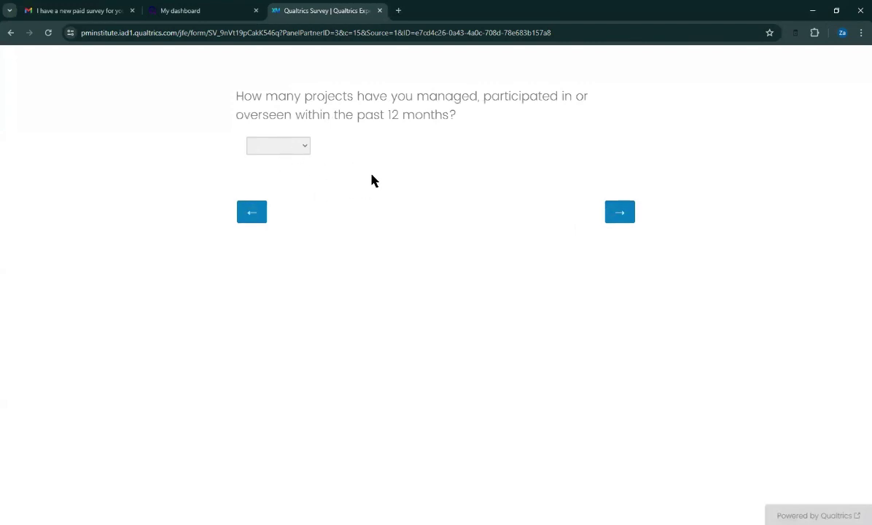
{"action": "left_click", "coordinate": [306, 149]}
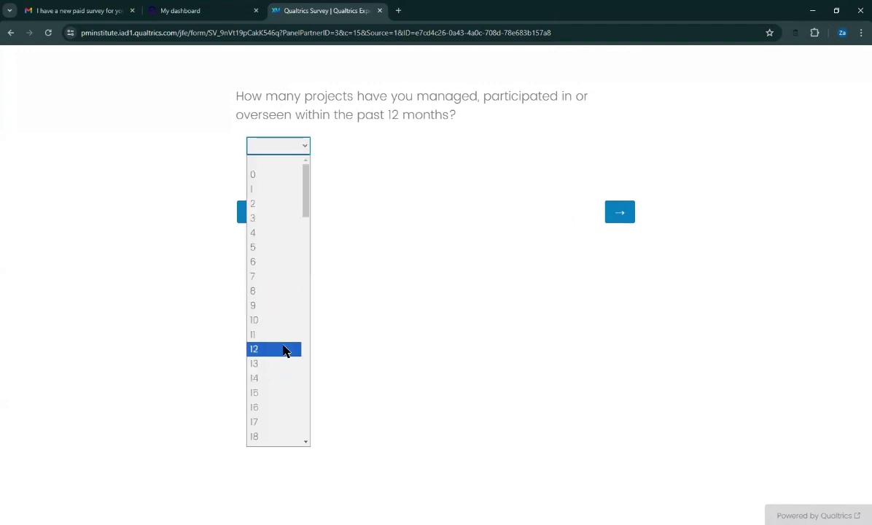
{"action": "scroll", "coordinate": [286, 412], "scroll_direction": "down", "scroll_amount": 9}
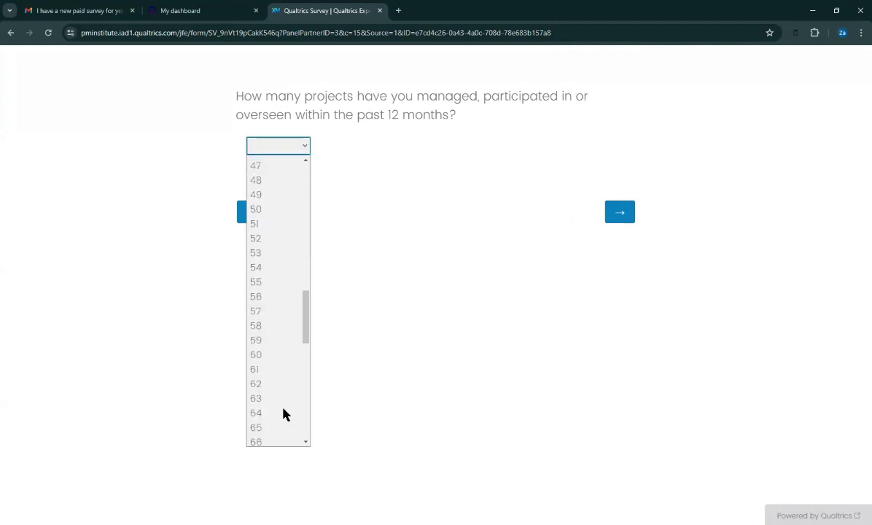
{"action": "left_click", "coordinate": [254, 210]}
{"action": "left_click", "coordinate": [611, 223]}
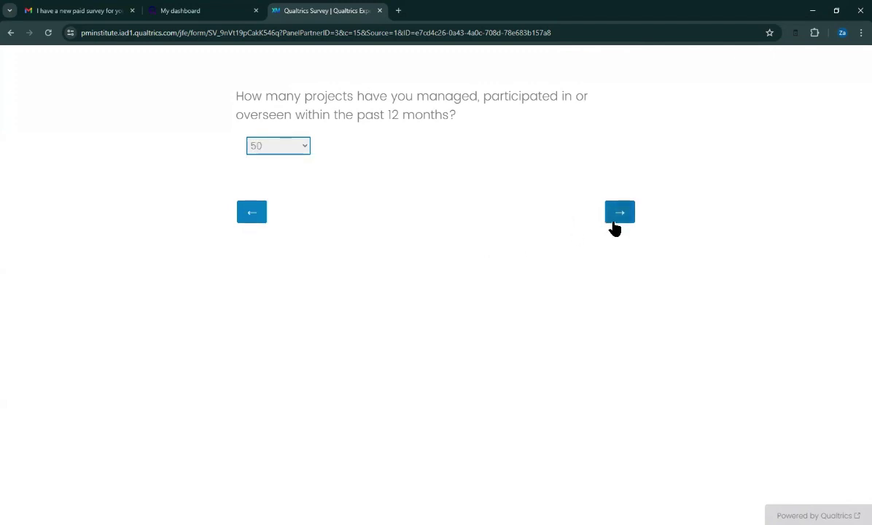
{"action": "left_click", "coordinate": [613, 223]}
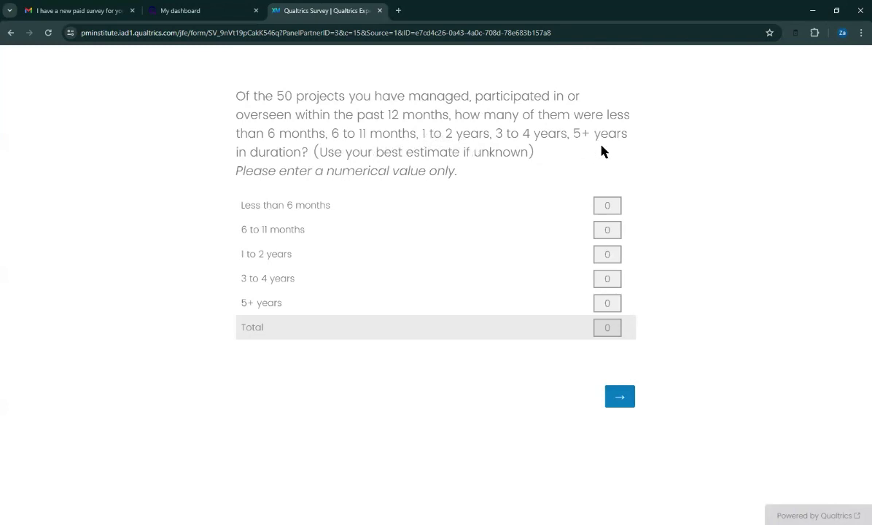
Enter project counts of 10 for less than 6 months, 25 for 6 to 11 months and 50 for 1 to 2 years.
{"action": "left_click", "coordinate": [606, 206]}
{"action": "type", "text": "1"}
{"action": "key", "text": "Tab"}
{"action": "type", "text": "25"}
{"action": "key", "text": "Tab"}
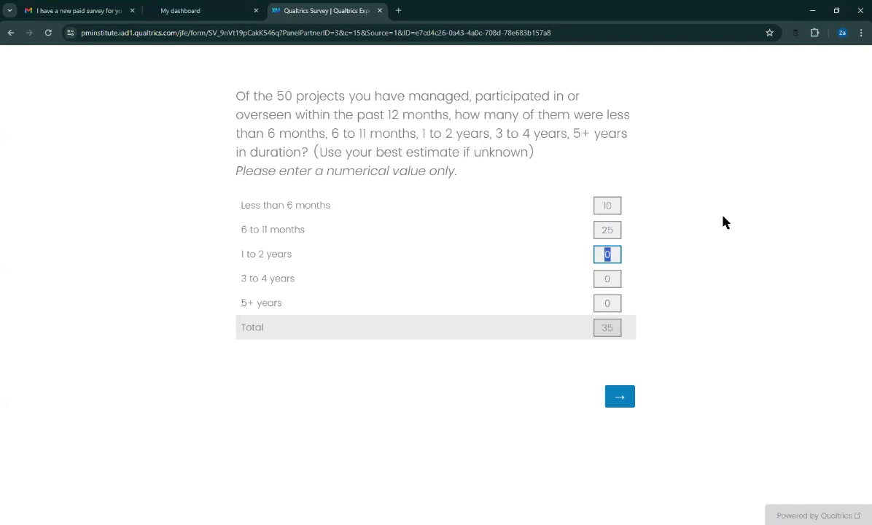
{"action": "type", "text": "50"}
{"action": "key", "text": "Tab"}
{"action": "key", "text": "Tab"}
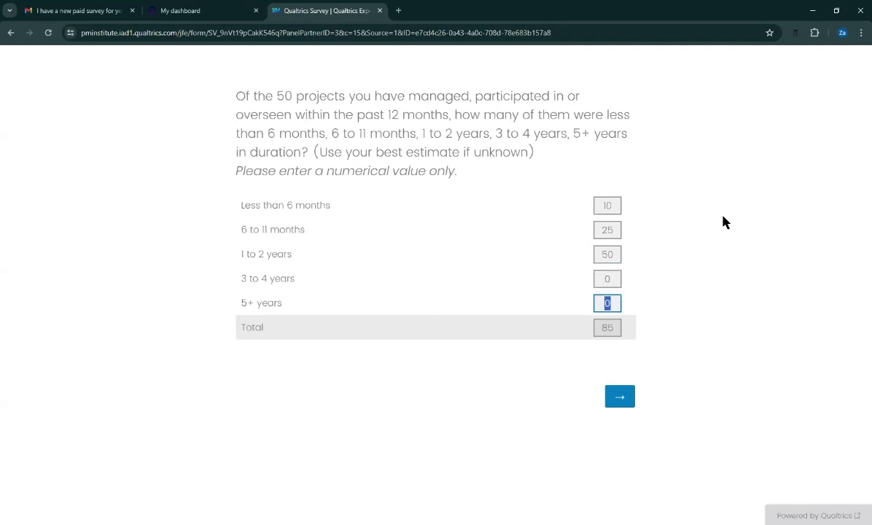
Set the 1 to 2 years project count to 65 and the 3 to 4 years count to 0.
{"action": "key", "text": "shift+Tab"}
{"action": "key", "text": "shift+Tab"}
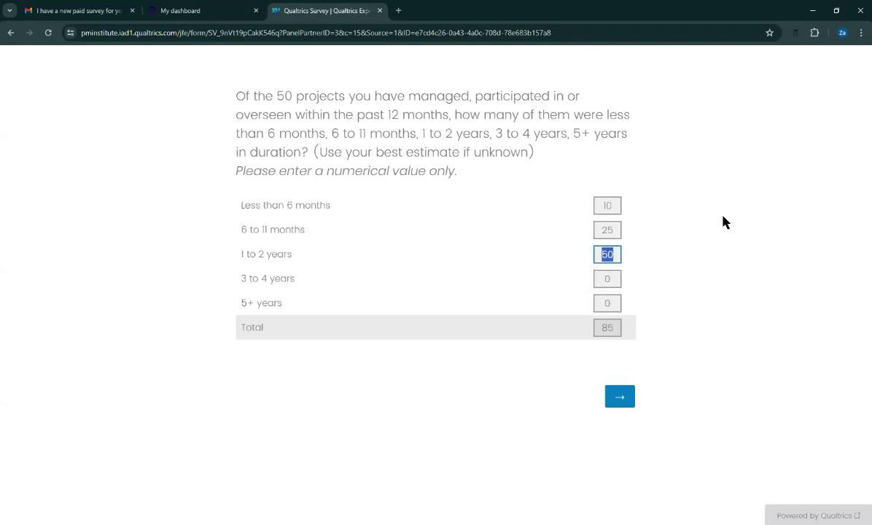
{"action": "type", "text": "75"}
{"action": "key", "text": "BackSpace"}
{"action": "key", "text": "BackSpace"}
{"action": "type", "text": "65"}
{"action": "key", "text": "Tab"}
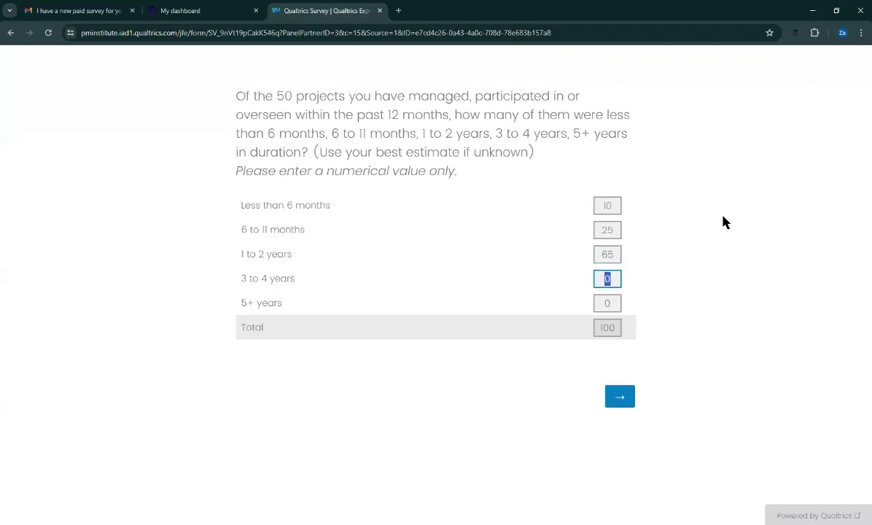
{"action": "type", "text": "0"}
Set the project counts to 5 for less than 6 months, 20 for 6 to 11 months, 30 for 1 to 2 years and 40 for 3 to 4 years.
{"action": "left_click", "coordinate": [607, 206]}
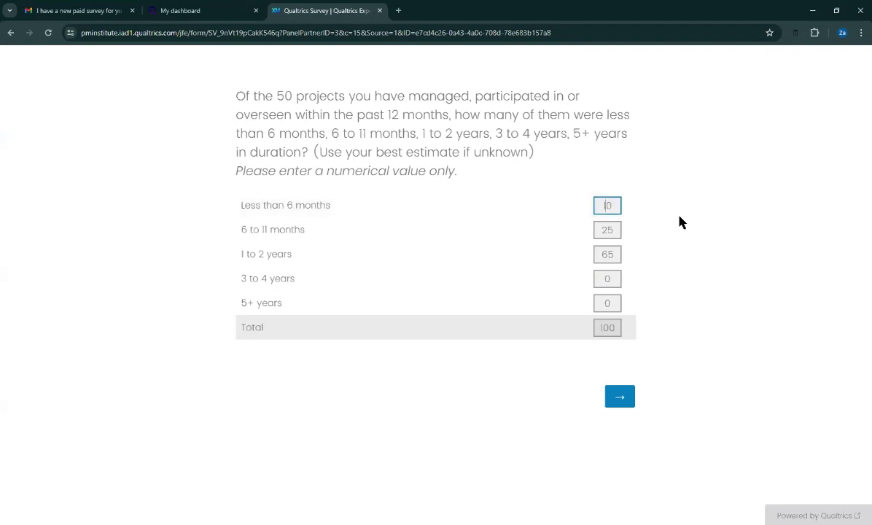
{"action": "key", "text": "ctrl+a"}
{"action": "type", "text": "5"}
{"action": "key", "text": "Tab"}
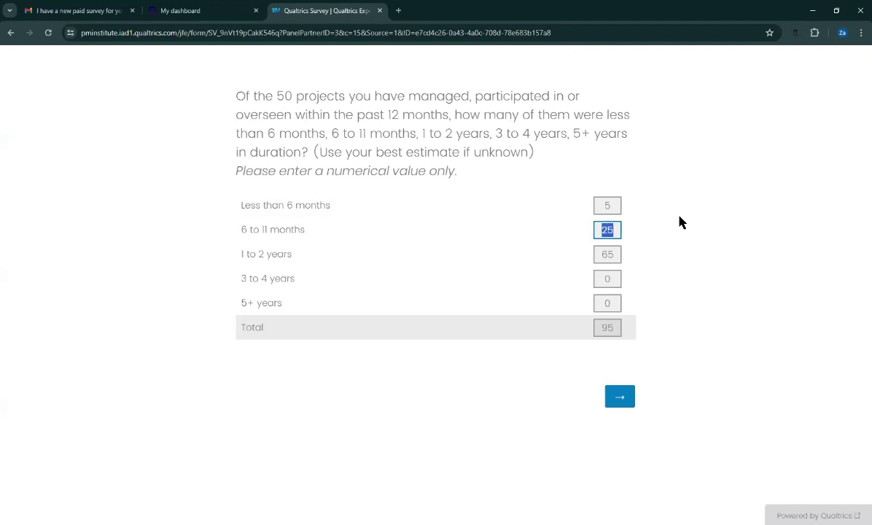
{"action": "type", "text": "20"}
{"action": "key", "text": "Tab"}
{"action": "type", "text": "30"}
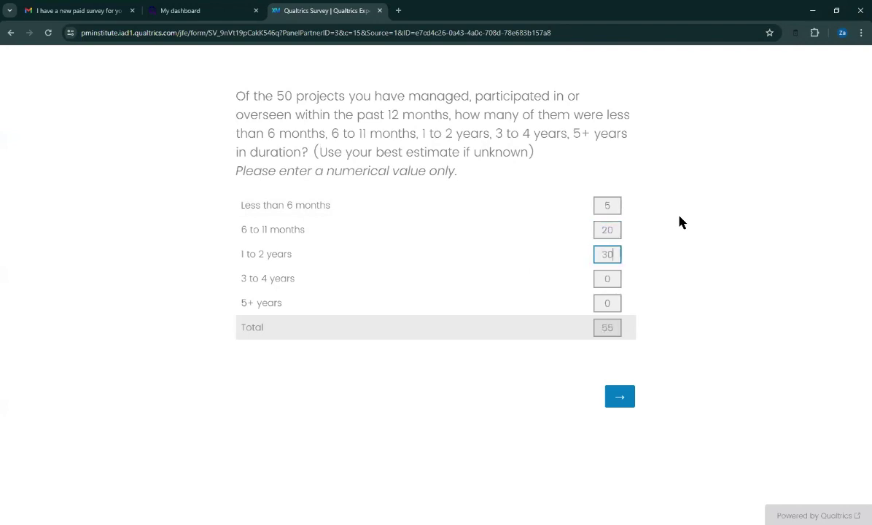
{"action": "key", "text": "Tab"}
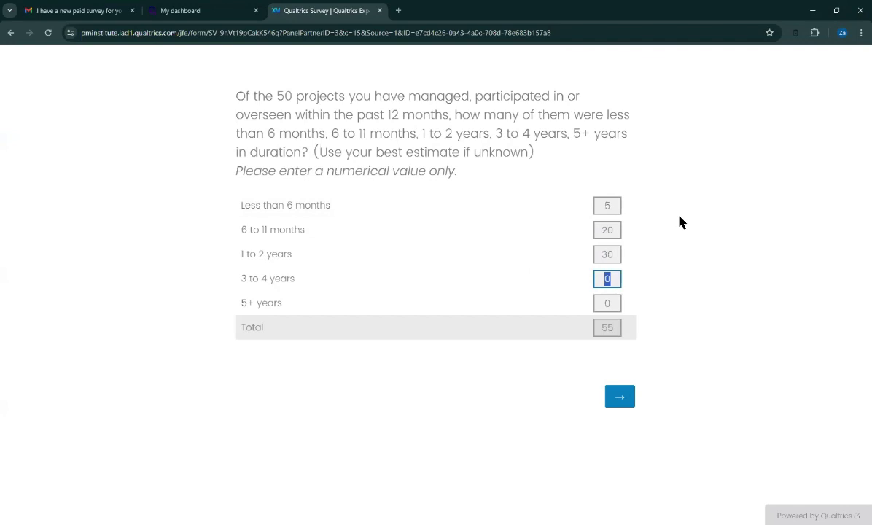
{"action": "type", "text": "40"}
{"action": "key", "text": "Tab"}
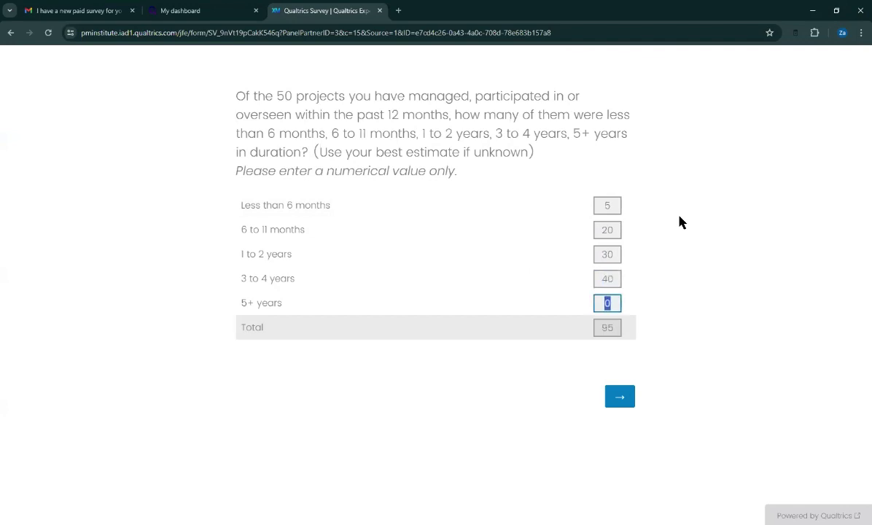
Set the project counts to 25 for 1 to 2 years, 30 for 3 to 4 years and 20 for 5+ years.
{"action": "key", "text": "shift+Tab"}
{"action": "key", "text": "shift+Tab"}
{"action": "type", "text": "25"}
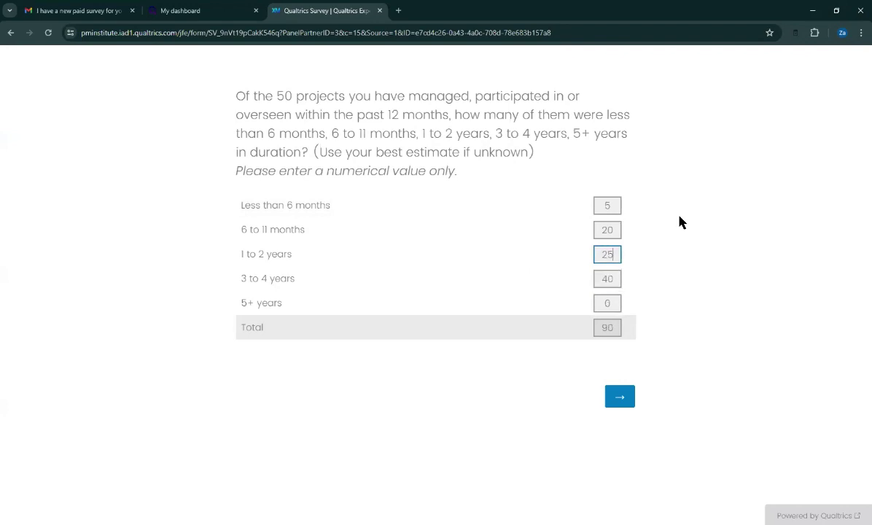
{"action": "key", "text": "Tab"}
{"action": "type", "text": "25"}
{"action": "key", "text": "Tab"}
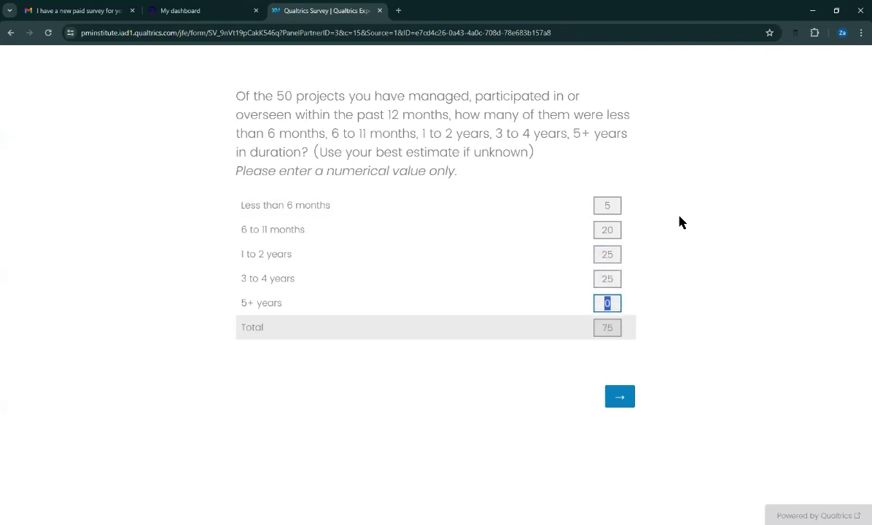
{"action": "key", "text": "shift+Tab"}
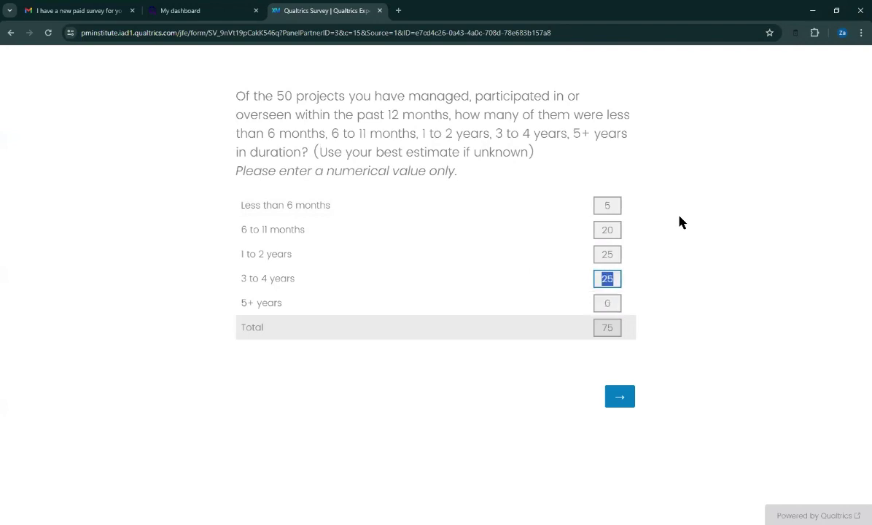
{"action": "type", "text": "30"}
{"action": "key", "text": "Tab"}
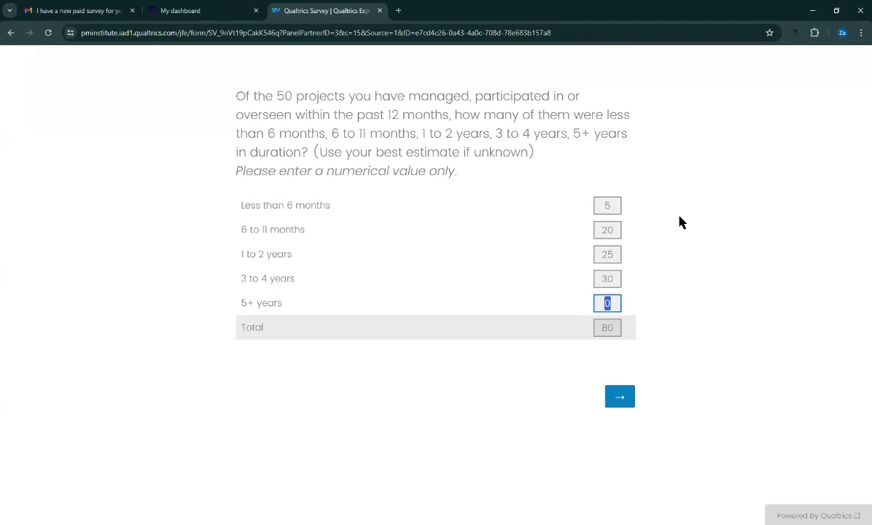
{"action": "type", "text": "20"}
{"action": "key", "text": "Tab"}
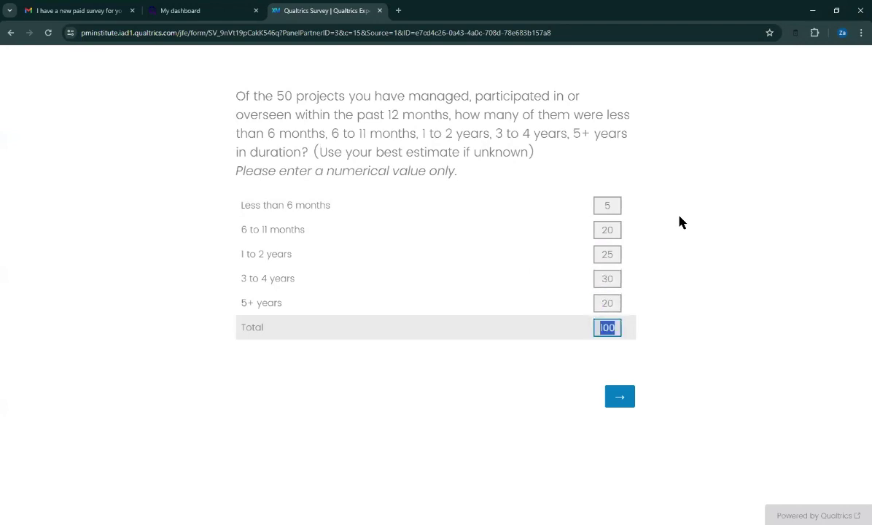
Try to submit the duration question with 10 for 6 to 11 months, 15 for 1 to 2 years and 40 for 5+ years.
{"action": "key", "text": "shift+Tab"}
{"action": "key", "text": "shift+Tab"}
{"action": "key", "text": "shift+Tab"}
{"action": "key", "text": "shift+Tab"}
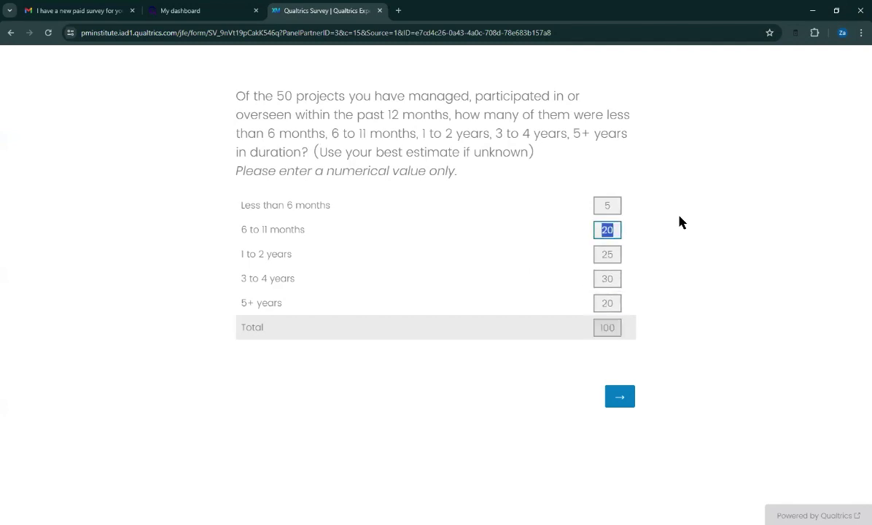
{"action": "type", "text": "10"}
{"action": "key", "text": "Tab"}
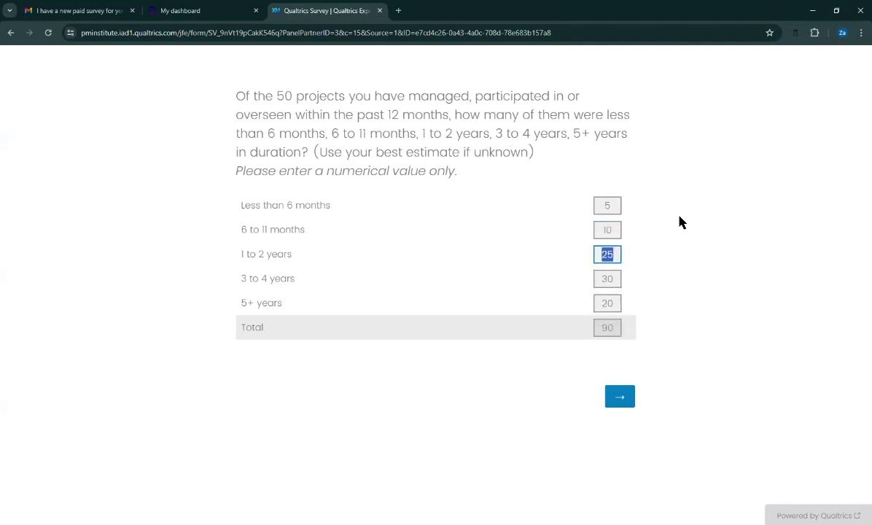
{"action": "key", "text": "Home"}
{"action": "key", "text": "Delete"}
{"action": "type", "text": "1"}
{"action": "key", "text": "Tab"}
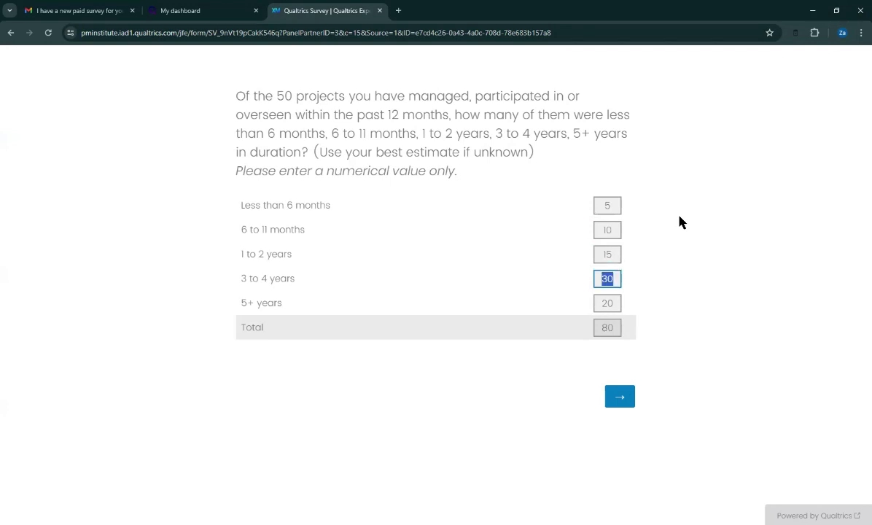
{"action": "key", "text": "Tab"}
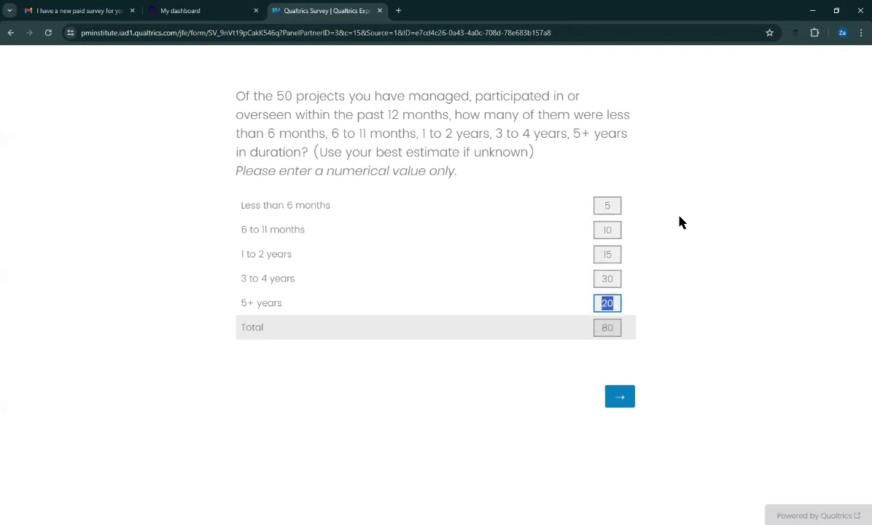
{"action": "type", "text": "40"}
{"action": "left_click", "coordinate": [621, 398]}
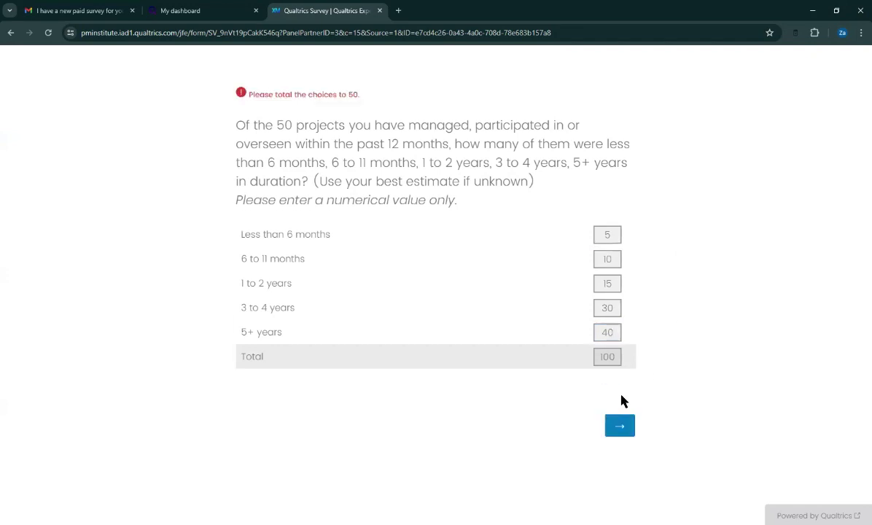
Set the 3 to 4 years project count to 25 and the 6 to 11 months count to 5.
{"action": "left_click", "coordinate": [614, 235]}
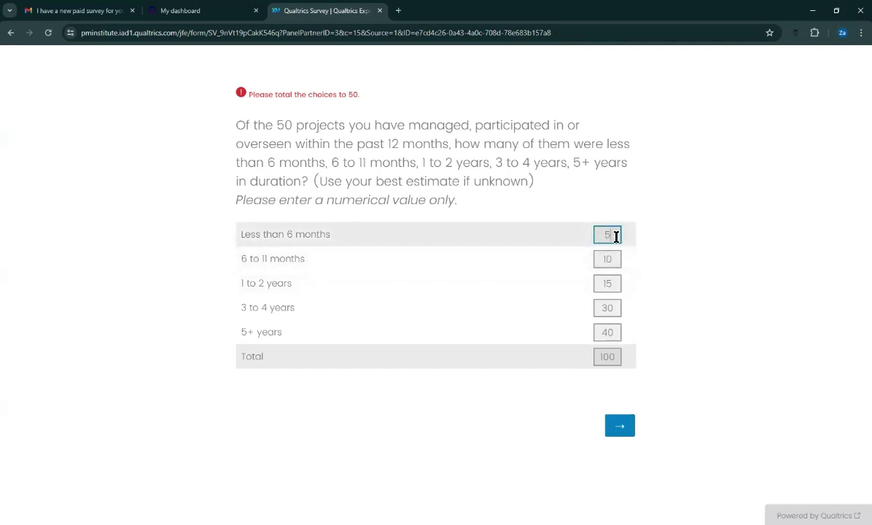
{"action": "key", "text": "Tab"}
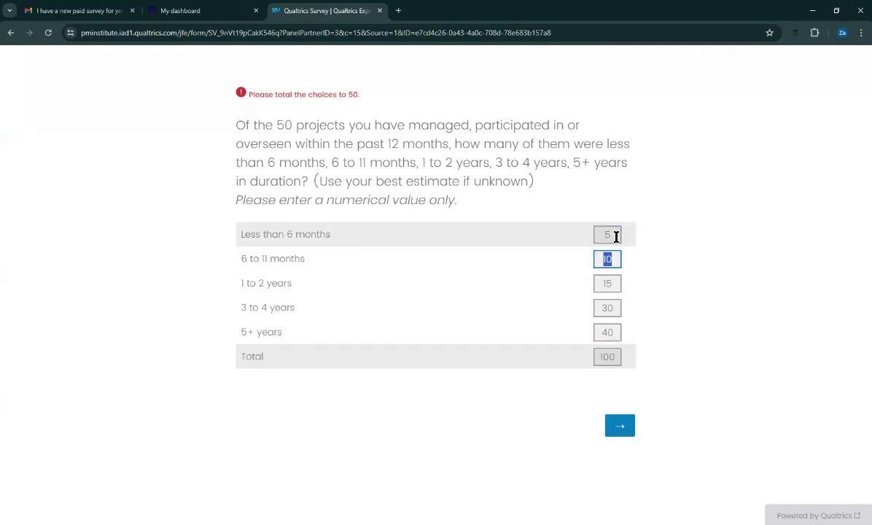
{"action": "key", "text": "Tab"}
{"action": "key", "text": "Tab"}
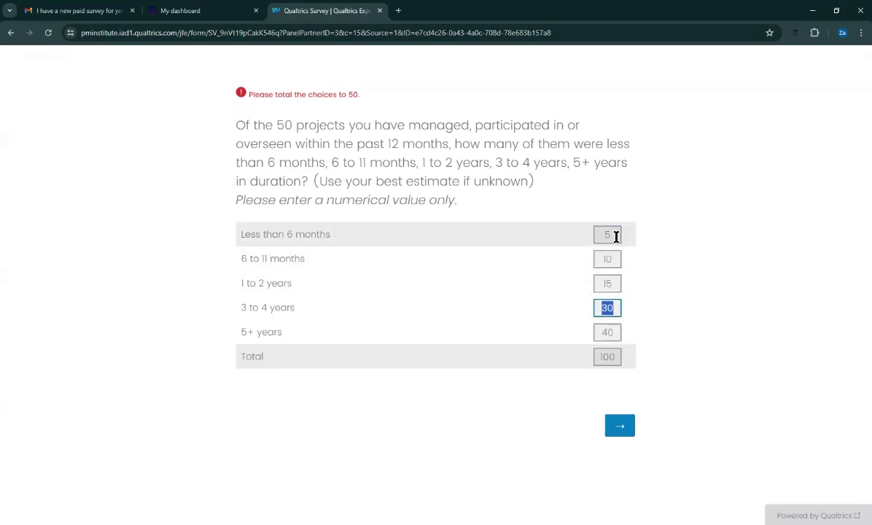
{"action": "type", "text": "25"}
{"action": "key", "text": "shift+Tab"}
{"action": "key", "text": "shift+Tab"}
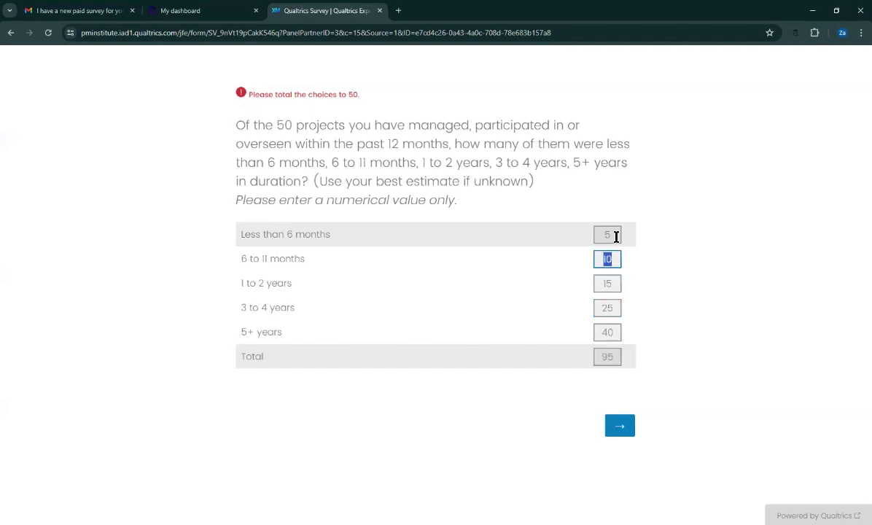
{"action": "type", "text": "5"}
{"action": "key", "text": "Tab"}
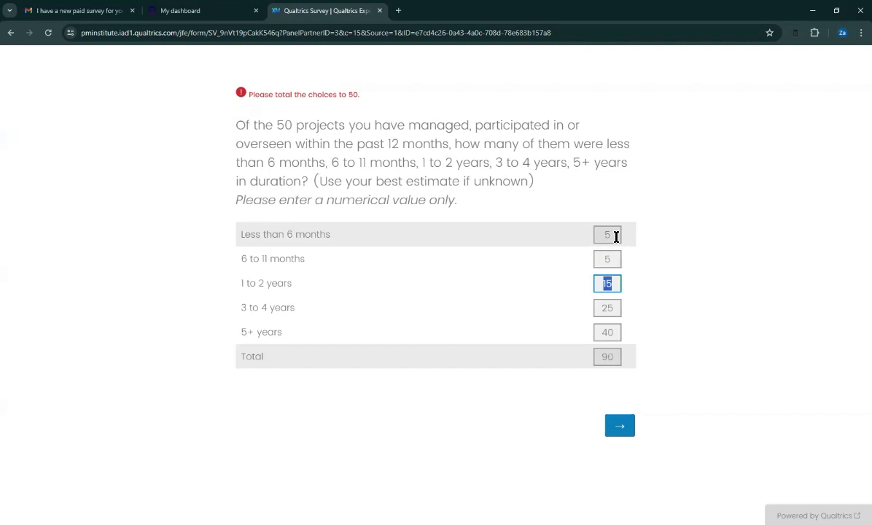
Set the 3 to 4 years and 5+ years counts to 15 each and 1 to 2 years to 10, and submit the answers.
{"action": "key", "text": "shift+Tab"}
{"action": "key", "text": "Tab"}
{"action": "key", "text": "Tab"}
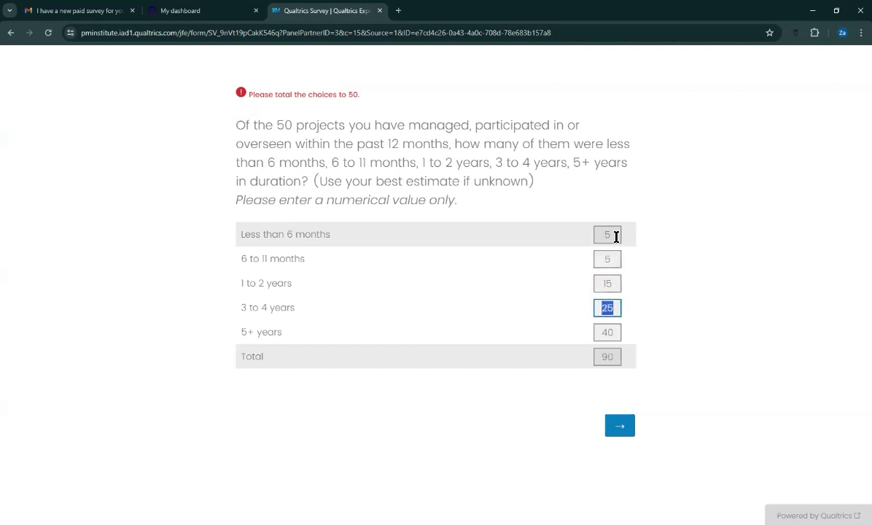
{"action": "type", "text": "15"}
{"action": "key", "text": "Tab"}
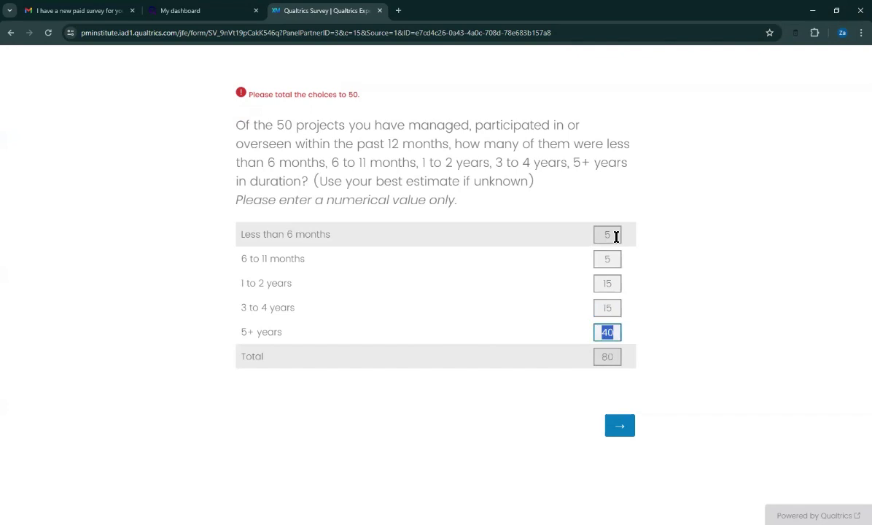
{"action": "type", "text": "15"}
{"action": "key", "text": "shift+Tab"}
{"action": "key", "text": "shift+Tab"}
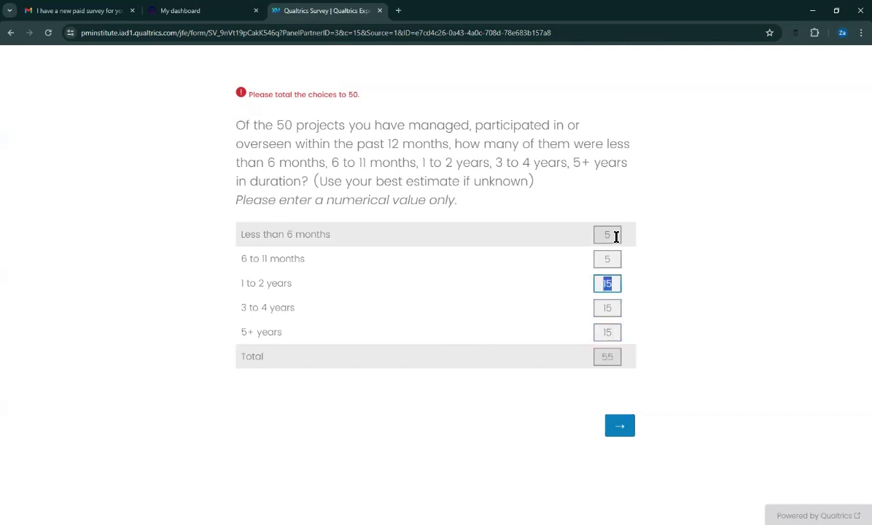
{"action": "type", "text": "10"}
{"action": "left_click", "coordinate": [622, 425]}
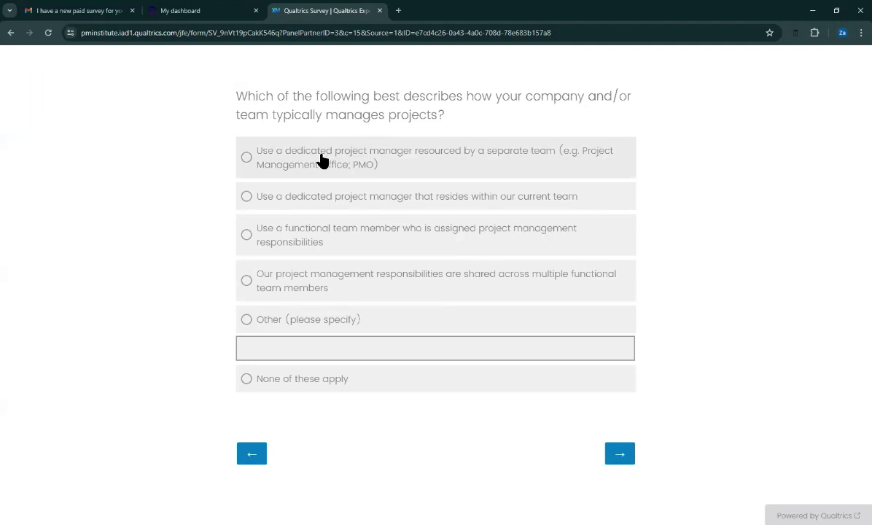
Answer that project management responsibilities are shared across multiple functional team members, and continue to the next question.
{"action": "left_click", "coordinate": [249, 159]}
{"action": "left_click", "coordinate": [248, 203]}
{"action": "left_click", "coordinate": [254, 272]}
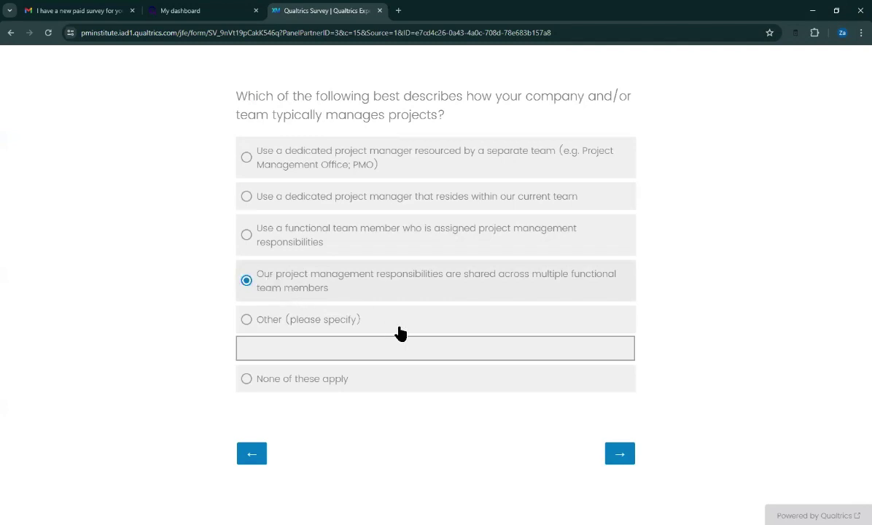
{"action": "left_click", "coordinate": [617, 454]}
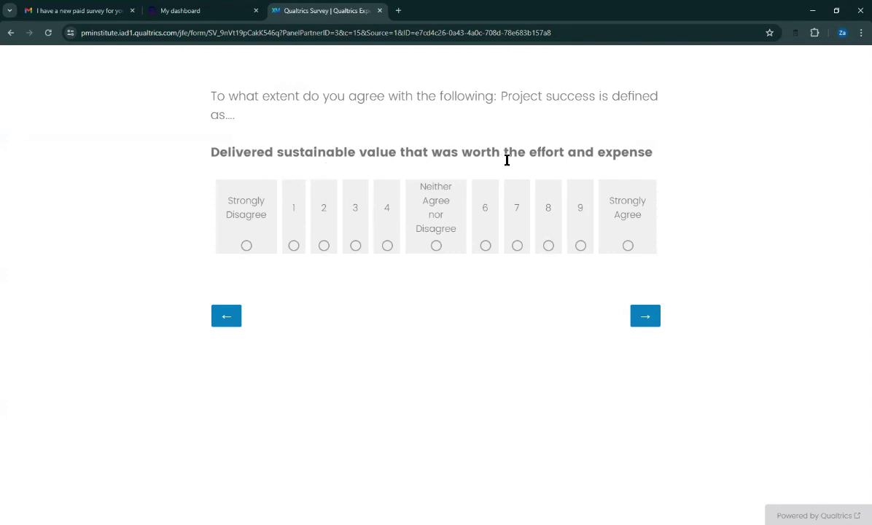
Rate the sustainable value definition of project success 2 and the met defined requirements definition Strongly Agree, continuing after each.
{"action": "left_click", "coordinate": [324, 247]}
{"action": "left_click", "coordinate": [638, 315]}
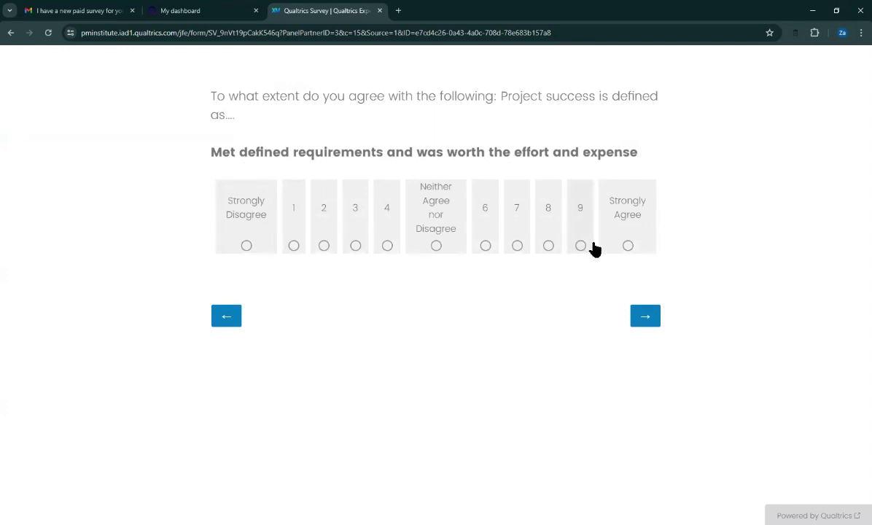
{"action": "left_click", "coordinate": [628, 245]}
{"action": "left_click", "coordinate": [648, 324]}
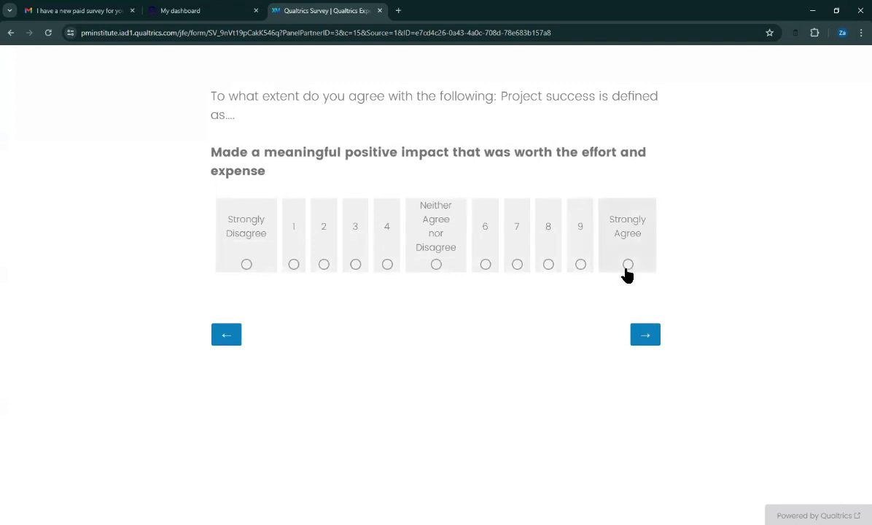
Rate the "Made a meaningful positive impact" statement 8, copy the statement's text and switch to another window.
{"action": "left_click", "coordinate": [549, 267]}
{"action": "left_click_drag", "start_coordinate": [205, 156], "coordinate": [295, 184]}
{"action": "left_click", "coordinate": [270, 174]}
{"action": "left_click_drag", "start_coordinate": [212, 151], "coordinate": [268, 175]}
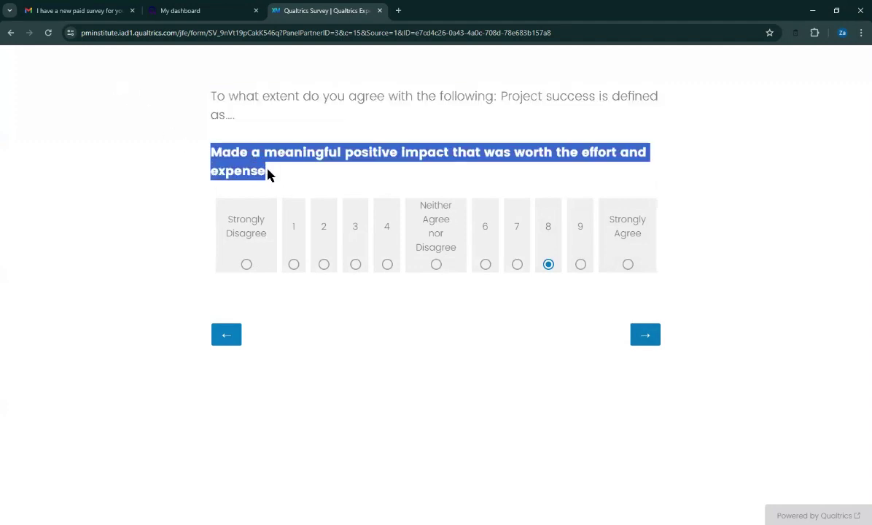
{"action": "right_click", "coordinate": [265, 170]}
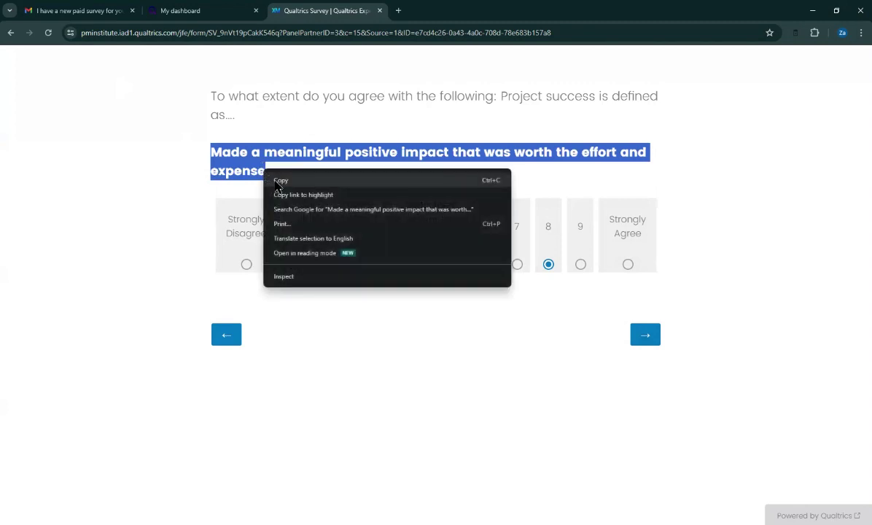
{"action": "left_click", "coordinate": [279, 180]}
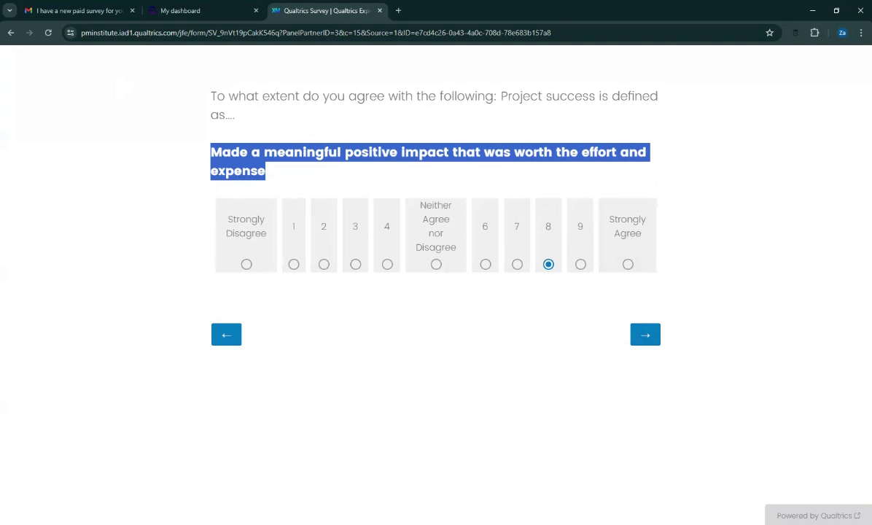
{"action": "key", "text": "alt+Tab"}
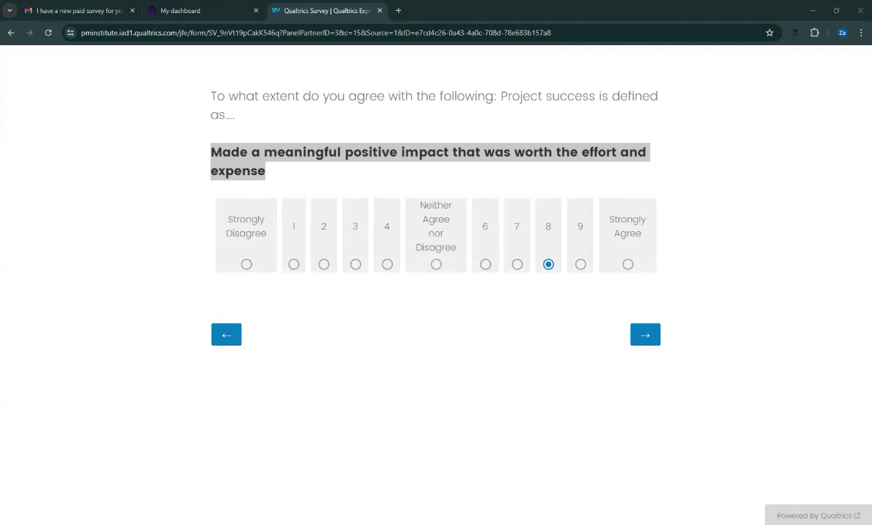
Set the meaningful positive impact rating to Strongly Agree, continue, and rate the "Delivered value" statement 9.
{"action": "left_click", "coordinate": [628, 264]}
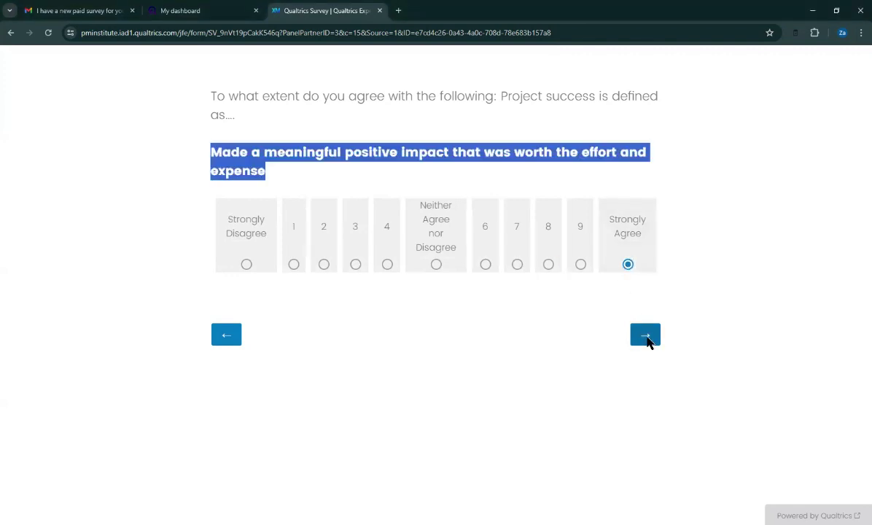
{"action": "left_click", "coordinate": [646, 337]}
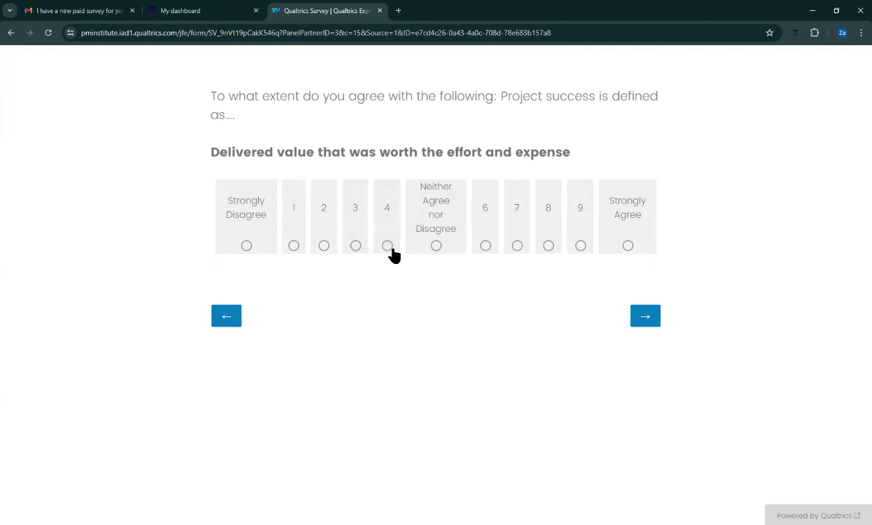
{"action": "left_click", "coordinate": [581, 246]}
Return to the "Delivered sustainable value" statement, change its rating to 6, and continue forward to the meaningful positive impact statement.
{"action": "left_click", "coordinate": [234, 319]}
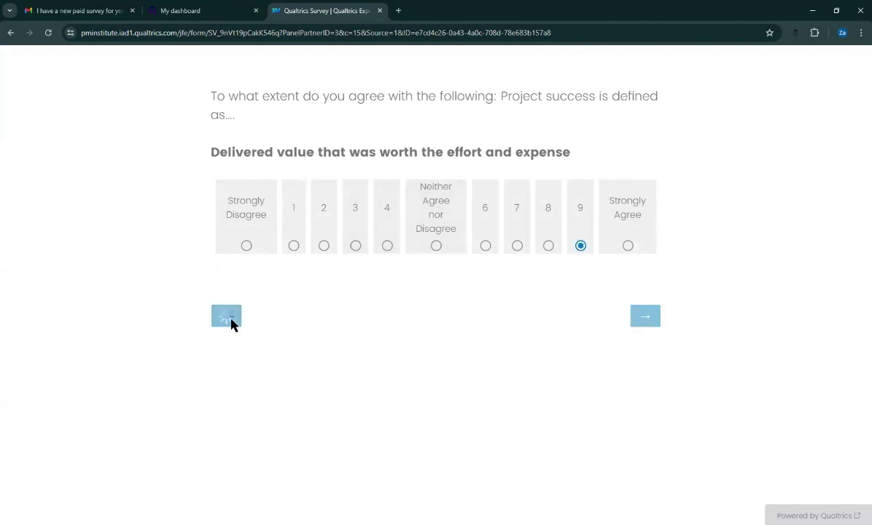
{"action": "left_click", "coordinate": [226, 335]}
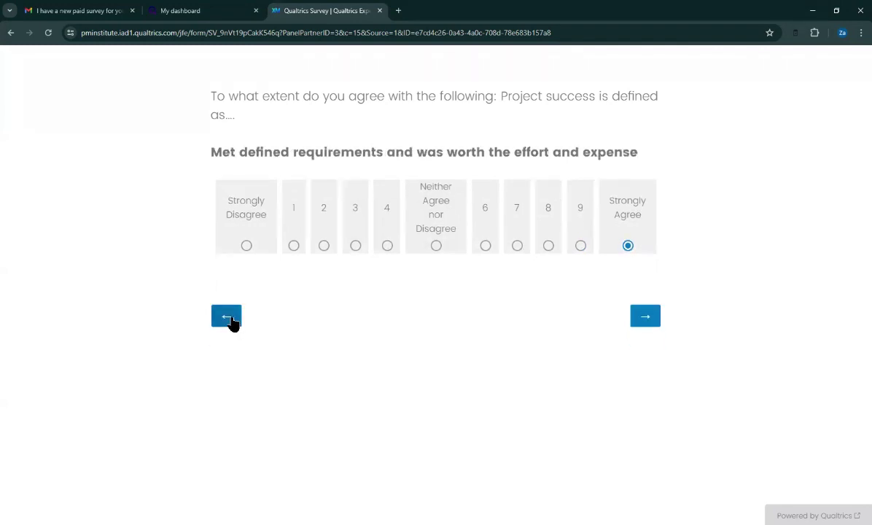
{"action": "left_click", "coordinate": [230, 318]}
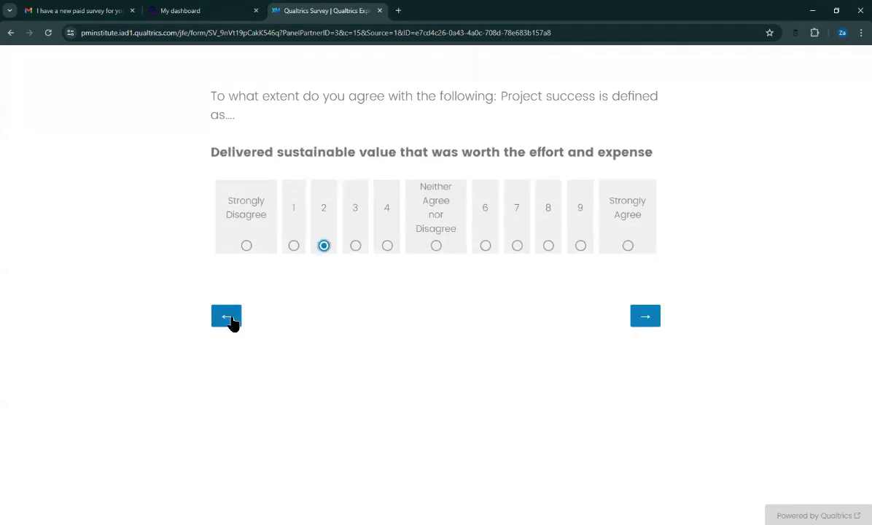
{"action": "left_click", "coordinate": [485, 246]}
{"action": "left_click", "coordinate": [636, 319]}
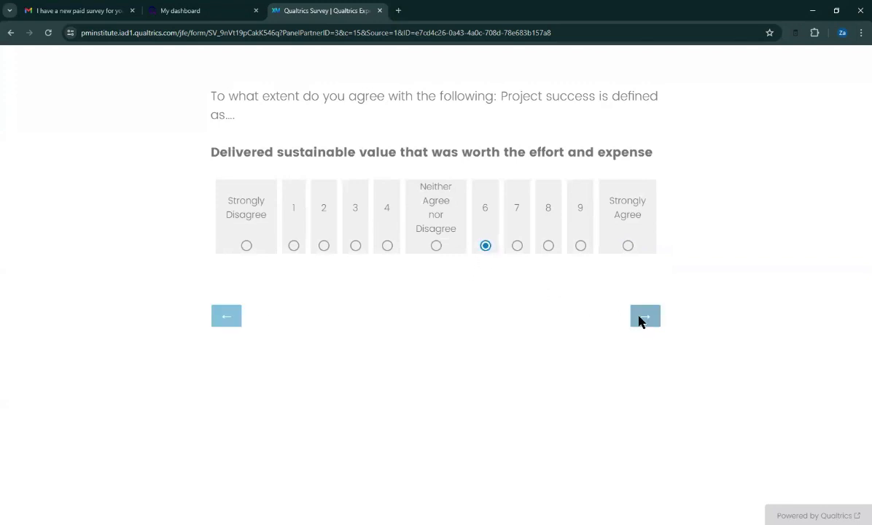
{"action": "left_click", "coordinate": [642, 322]}
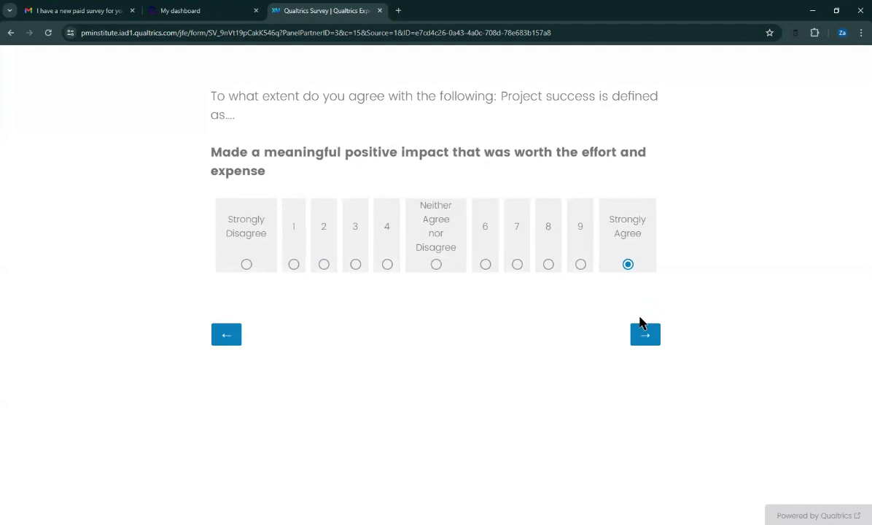
Change the meaningful positive impact rating to 8 and the "Delivered value" rating to 6, continuing after each.
{"action": "left_click", "coordinate": [579, 269]}
{"action": "left_click", "coordinate": [547, 265]}
{"action": "left_click", "coordinate": [653, 334]}
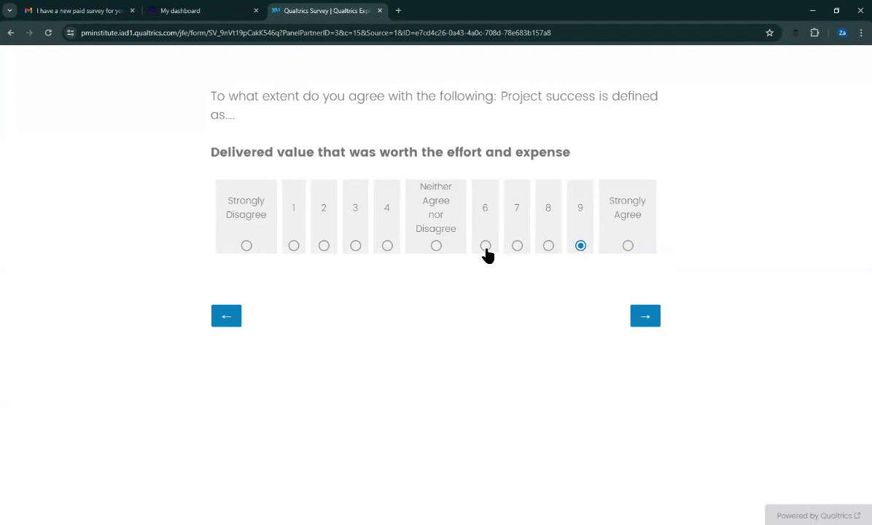
{"action": "left_click", "coordinate": [486, 248]}
{"action": "left_click", "coordinate": [637, 321]}
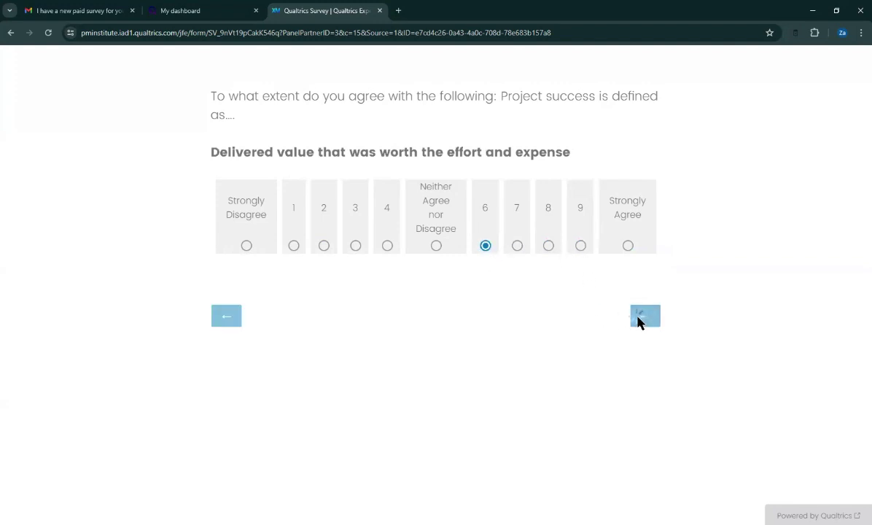
Rate the intended value aligned with a broader vision statement 8 and continue to the questions about the most recent project.
{"action": "left_click", "coordinate": [549, 266]}
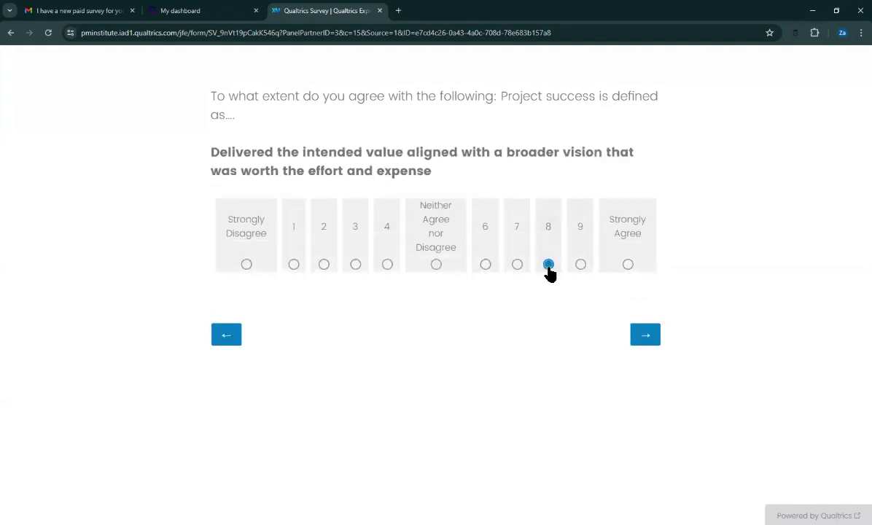
{"action": "left_click", "coordinate": [652, 338]}
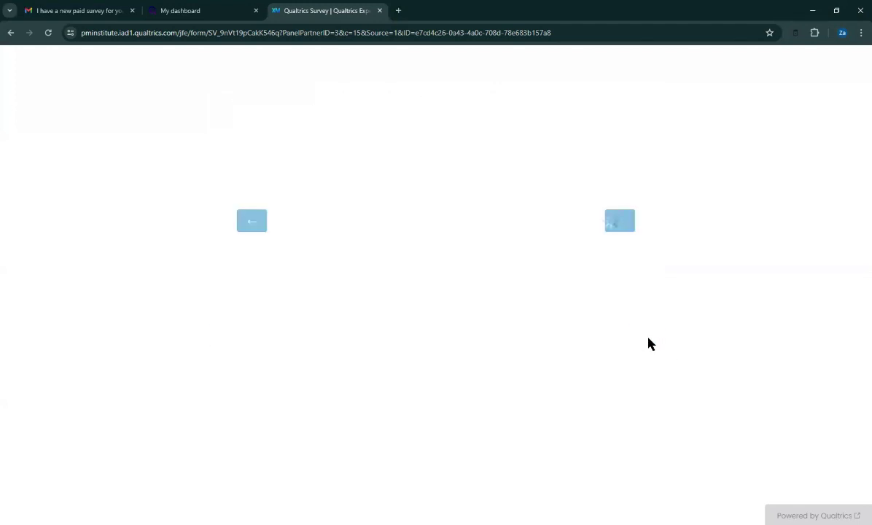
{"action": "left_click", "coordinate": [619, 214]}
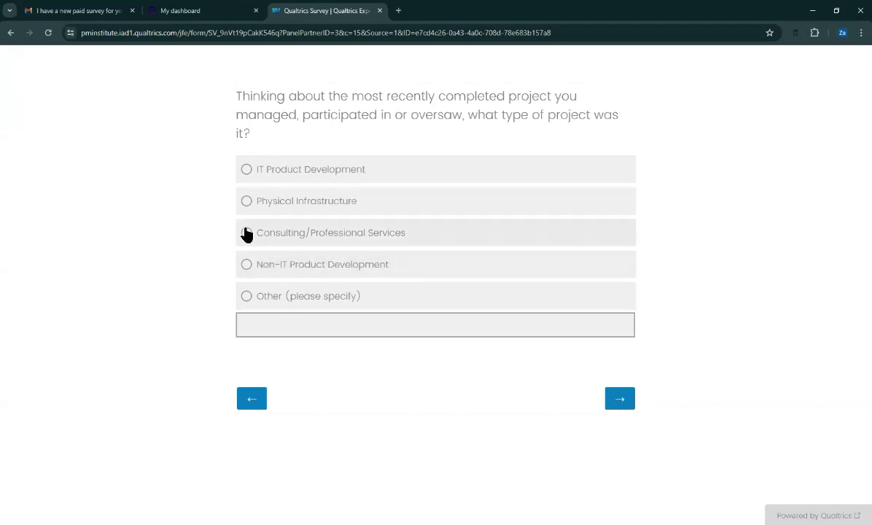
Answer that the most recent project was IT Product Development, specifically a software development project, and continue.
{"action": "left_click", "coordinate": [250, 175]}
{"action": "left_click", "coordinate": [616, 400]}
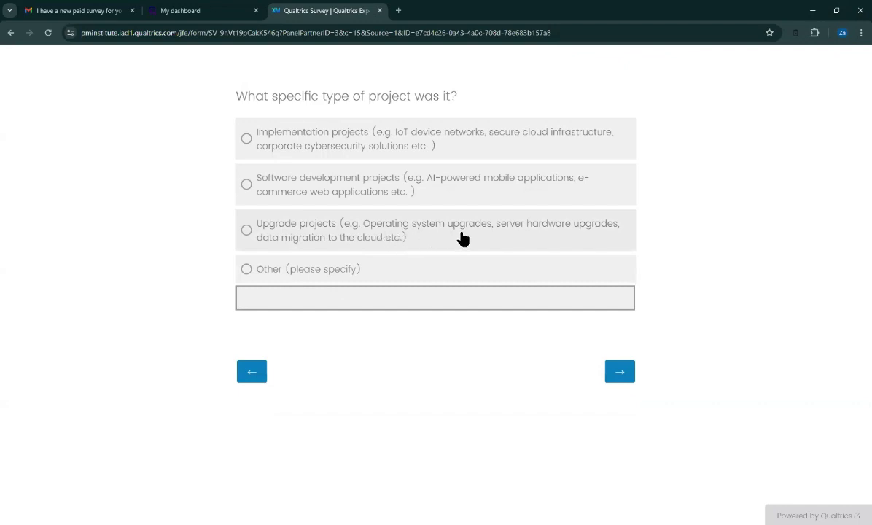
{"action": "left_click", "coordinate": [254, 188]}
{"action": "left_click", "coordinate": [615, 375]}
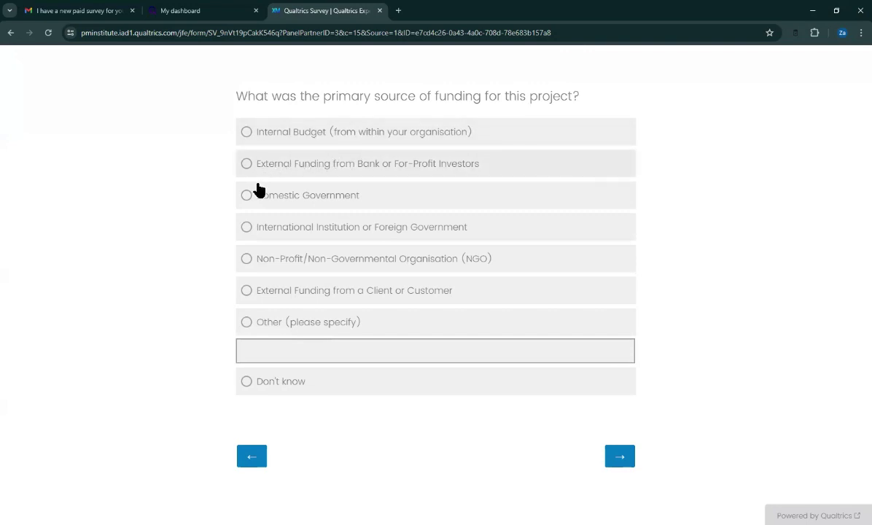
Choose Internal Budget (from within your organisation) as the project's primary funding source and continue.
{"action": "left_click", "coordinate": [248, 230]}
{"action": "left_click", "coordinate": [267, 167]}
{"action": "left_click", "coordinate": [280, 143]}
{"action": "left_click", "coordinate": [622, 459]}
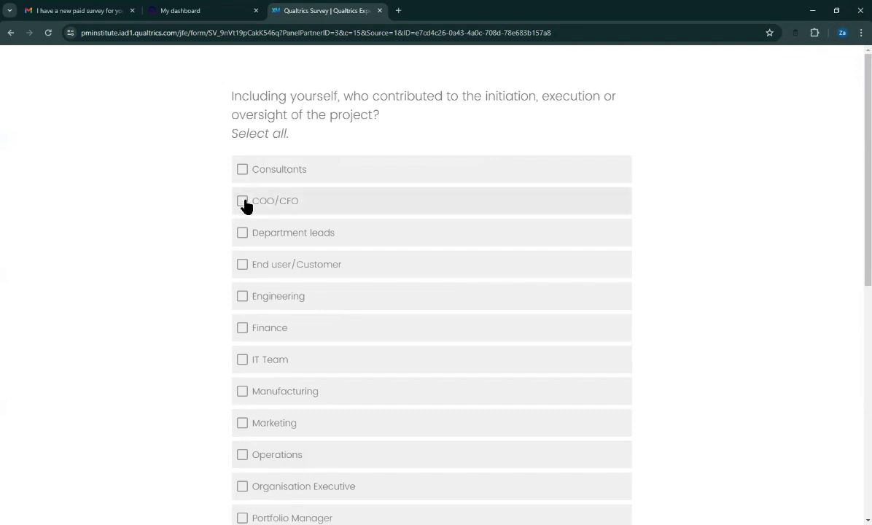
Mark Portfolio Manager, Programme Manager and Project Manager as contributors to the project's initiation, execution or oversight.
{"action": "scroll", "coordinate": [252, 210], "scroll_direction": "down", "scroll_amount": 3}
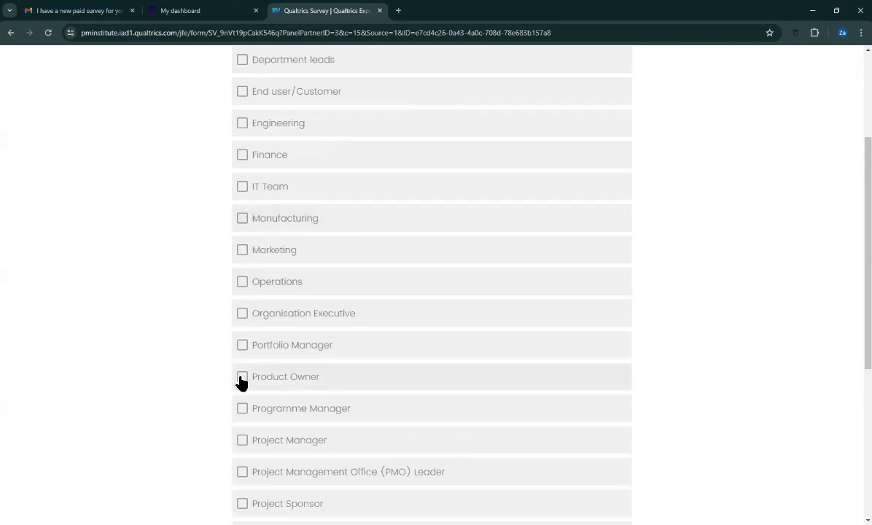
{"action": "left_click", "coordinate": [244, 353]}
{"action": "left_click", "coordinate": [240, 411]}
{"action": "left_click", "coordinate": [241, 443]}
Review the full list of contributors, add Operations to the selection, and submit the answer.
{"action": "scroll", "coordinate": [348, 371], "scroll_direction": "down", "scroll_amount": 3}
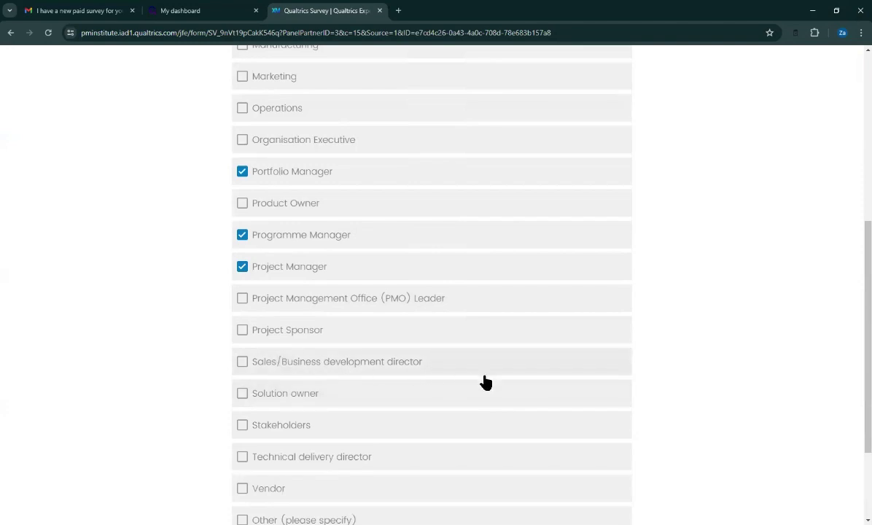
{"action": "scroll", "coordinate": [483, 381], "scroll_direction": "down", "scroll_amount": 2}
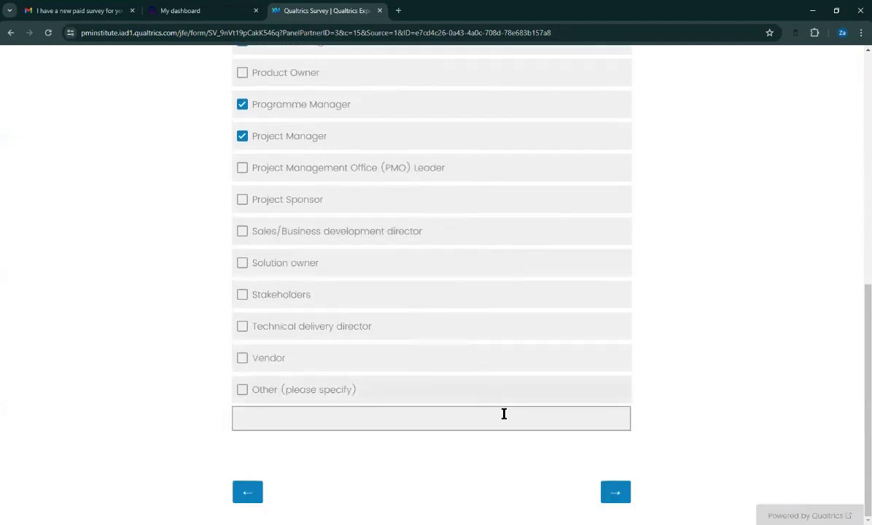
{"action": "scroll", "coordinate": [515, 384], "scroll_direction": "up", "scroll_amount": 5}
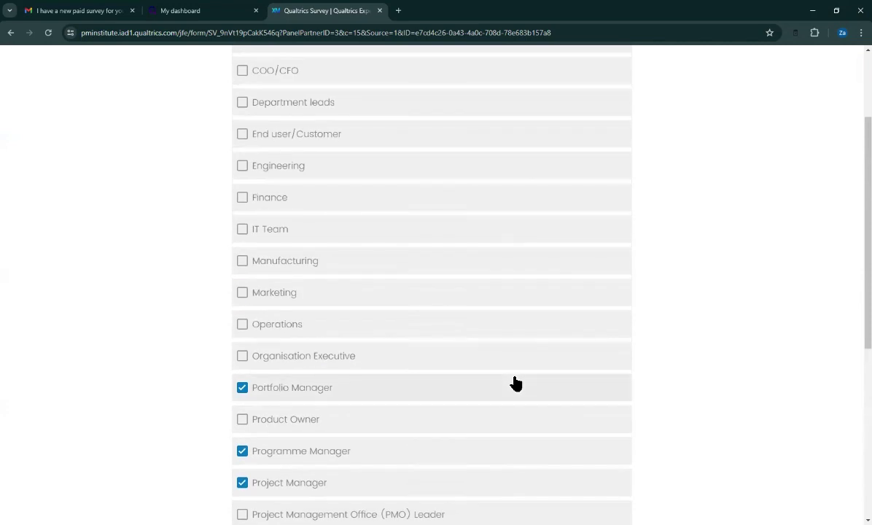
{"action": "scroll", "coordinate": [516, 383], "scroll_direction": "up", "scroll_amount": 2}
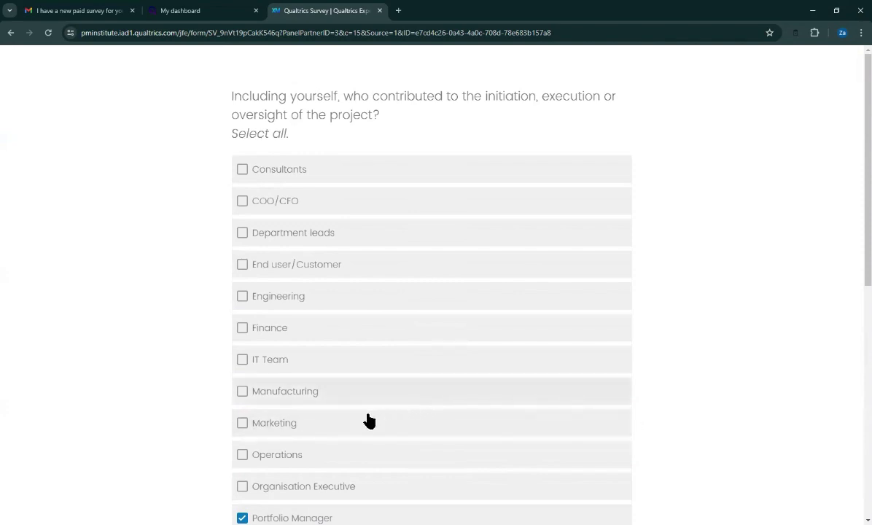
{"action": "scroll", "coordinate": [433, 428], "scroll_direction": "down", "scroll_amount": 3}
{"action": "scroll", "coordinate": [617, 460], "scroll_direction": "down", "scroll_amount": 3}
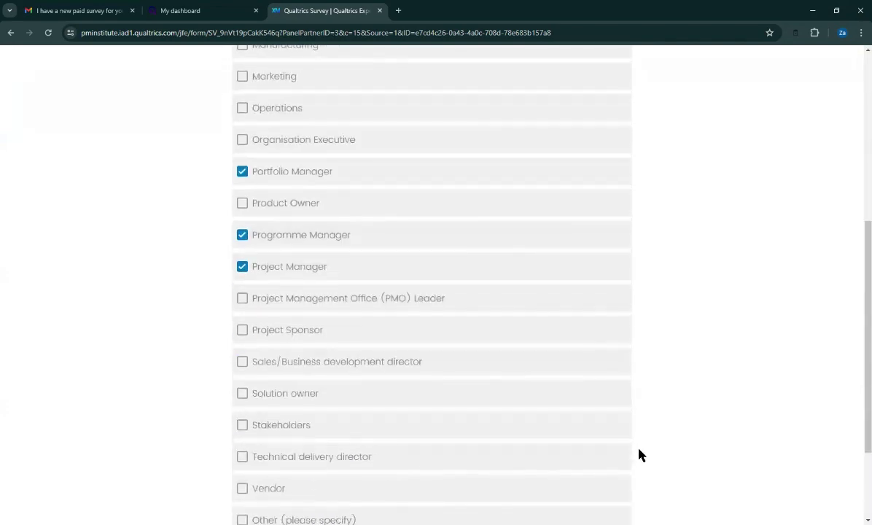
{"action": "left_click", "coordinate": [243, 116]}
{"action": "scroll", "coordinate": [572, 394], "scroll_direction": "down", "scroll_amount": 3}
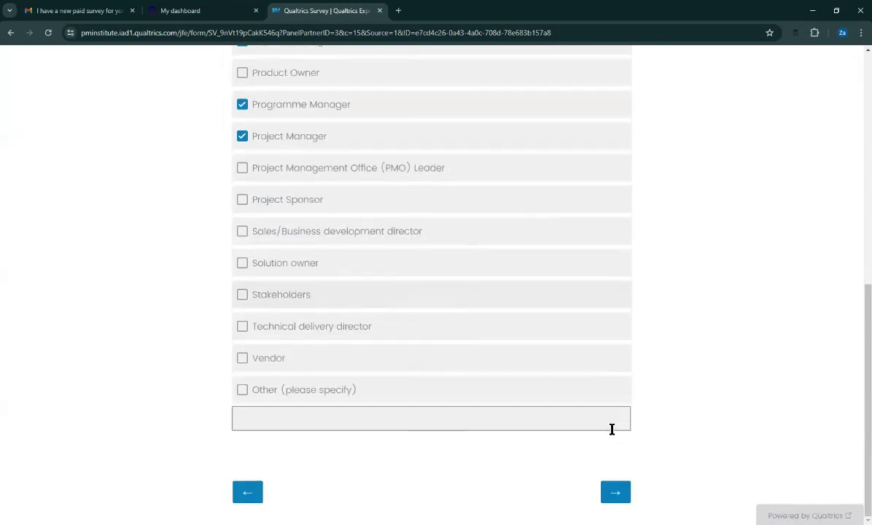
{"action": "left_click", "coordinate": [611, 493]}
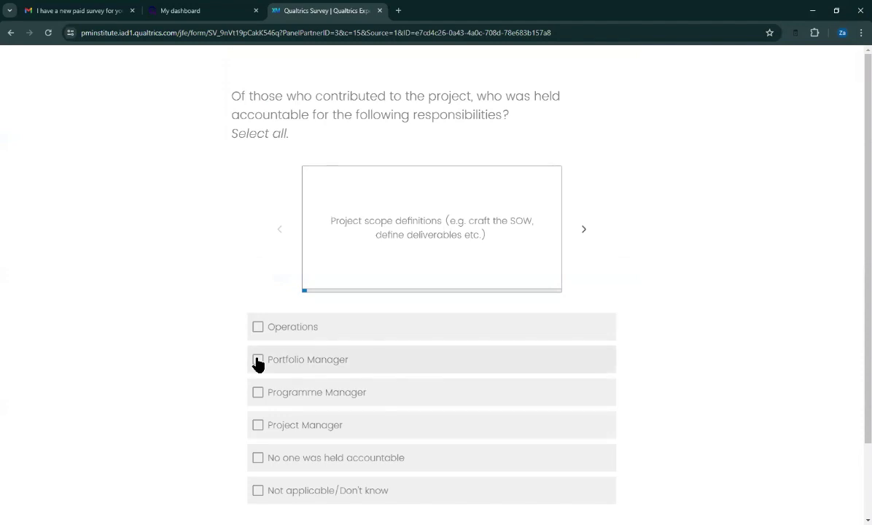
Mark the Project Manager as accountable for project scope definitions and continue.
{"action": "left_click", "coordinate": [256, 426]}
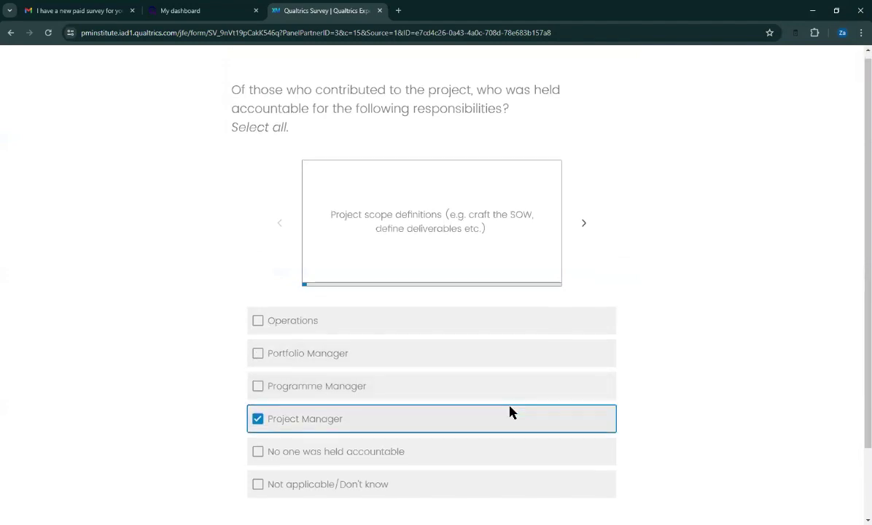
{"action": "scroll", "coordinate": [510, 413], "scroll_direction": "down", "scroll_amount": 1}
{"action": "left_click", "coordinate": [615, 494]}
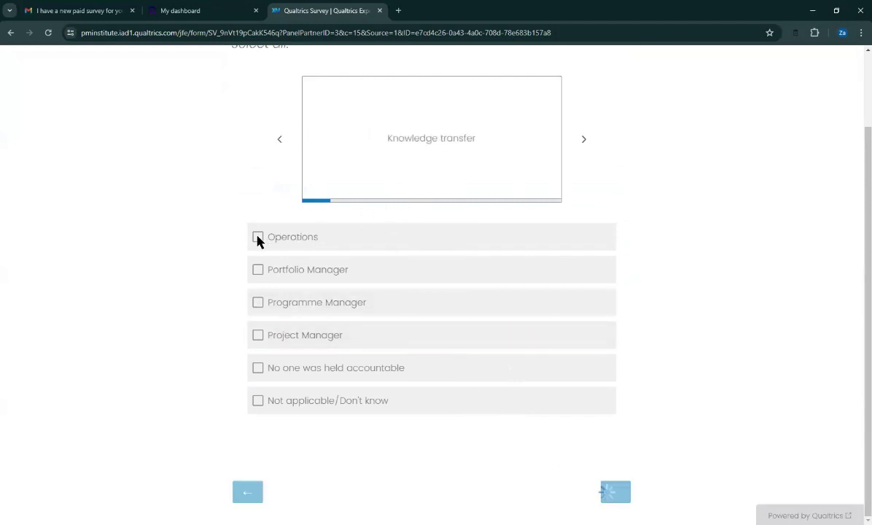
Mark Operations and Programme Manager as accountable for knowledge transfer and continue to the next responsibility.
{"action": "scroll", "coordinate": [277, 298], "scroll_direction": "down", "scroll_amount": 1}
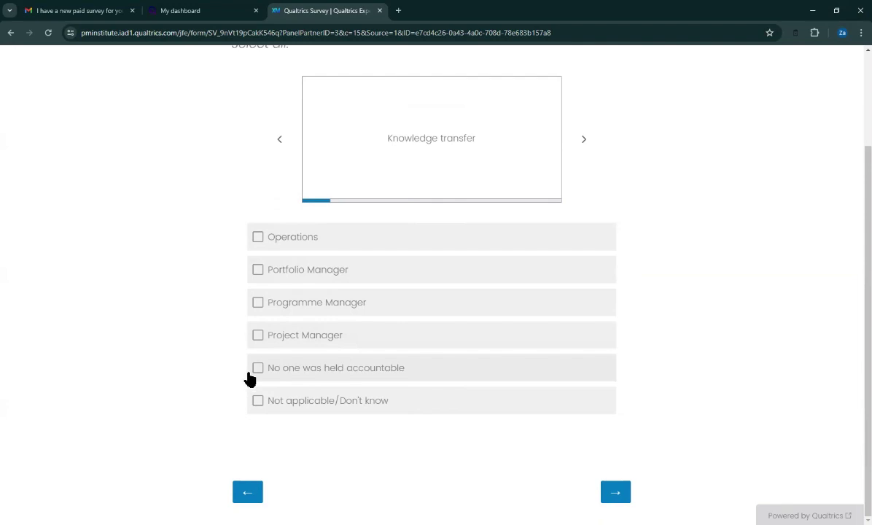
{"action": "left_click", "coordinate": [257, 240]}
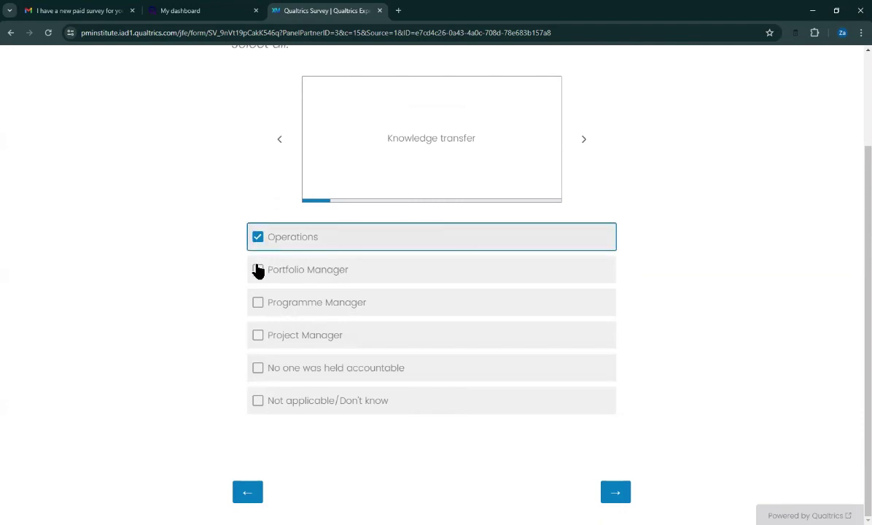
{"action": "left_click", "coordinate": [259, 306]}
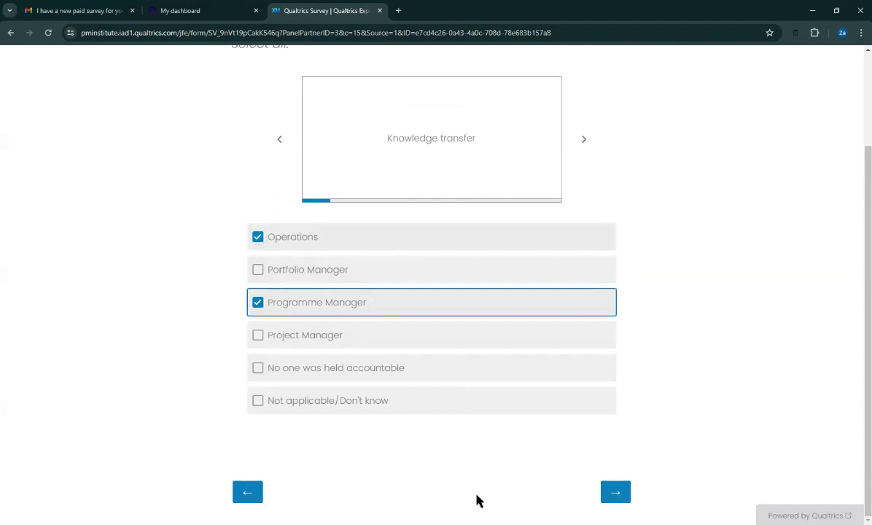
{"action": "left_click", "coordinate": [614, 494]}
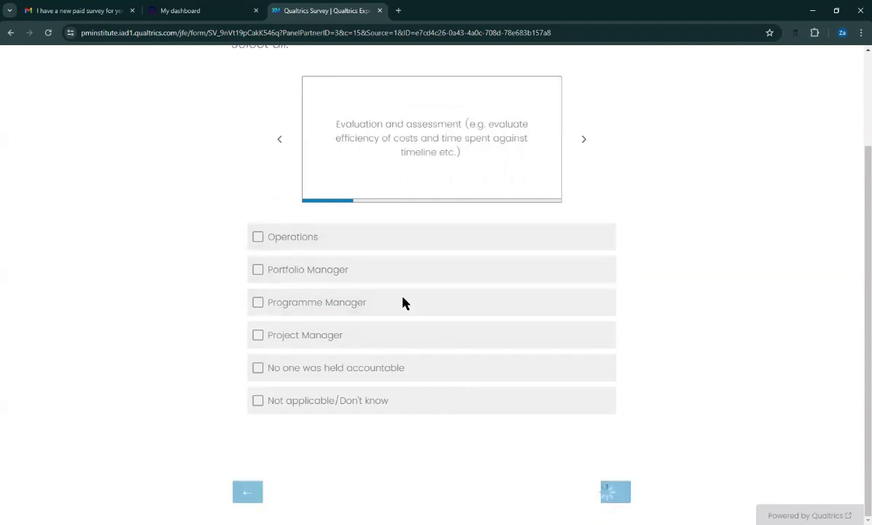
Mark only Operations as accountable for evaluation and assessment and continue to the next responsibility.
{"action": "scroll", "coordinate": [367, 165], "scroll_direction": "up", "scroll_amount": 1}
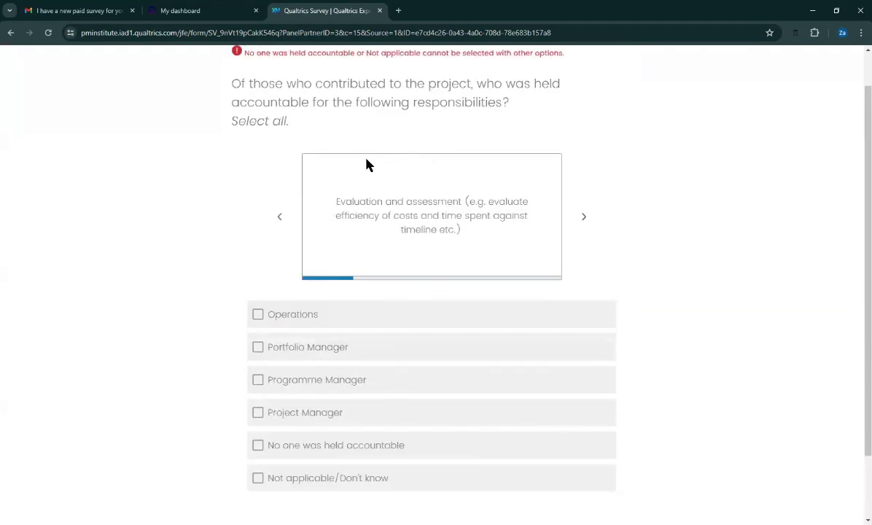
{"action": "scroll", "coordinate": [388, 237], "scroll_direction": "down", "scroll_amount": 1}
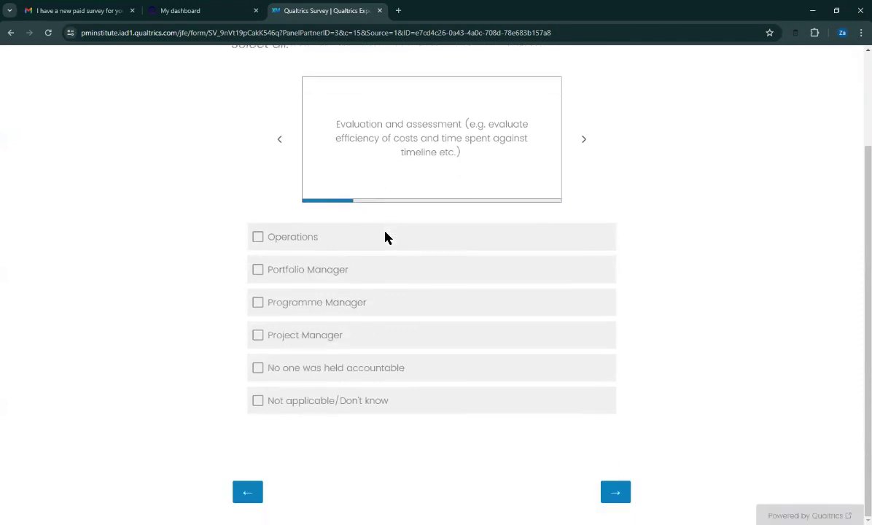
{"action": "left_click", "coordinate": [256, 240]}
{"action": "left_click", "coordinate": [257, 304]}
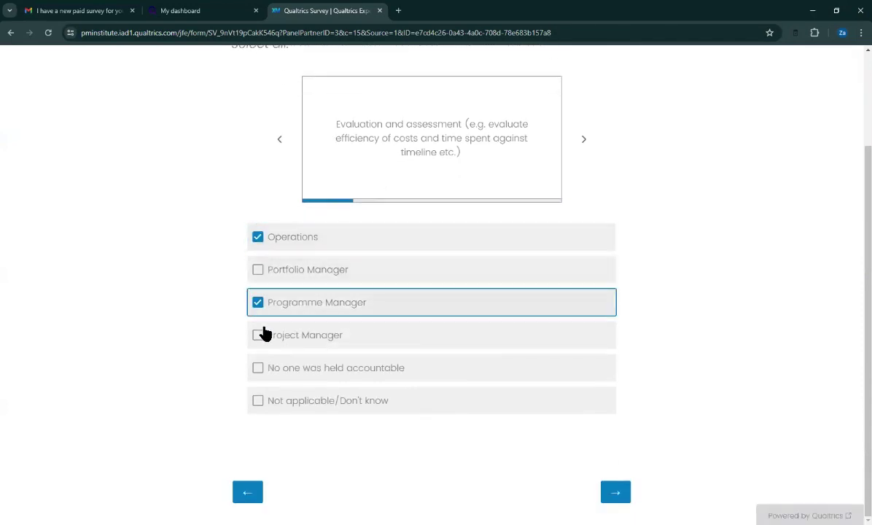
{"action": "left_click", "coordinate": [257, 337]}
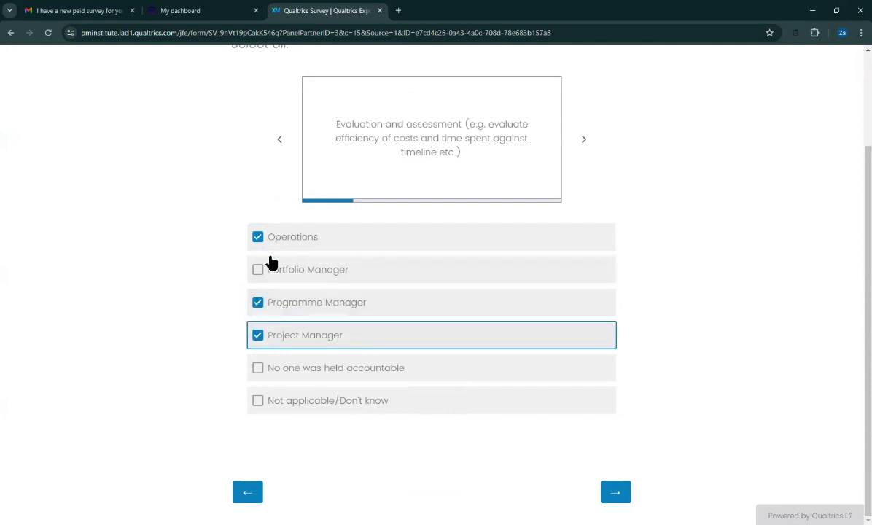
{"action": "left_click", "coordinate": [258, 337]}
{"action": "left_click", "coordinate": [259, 304]}
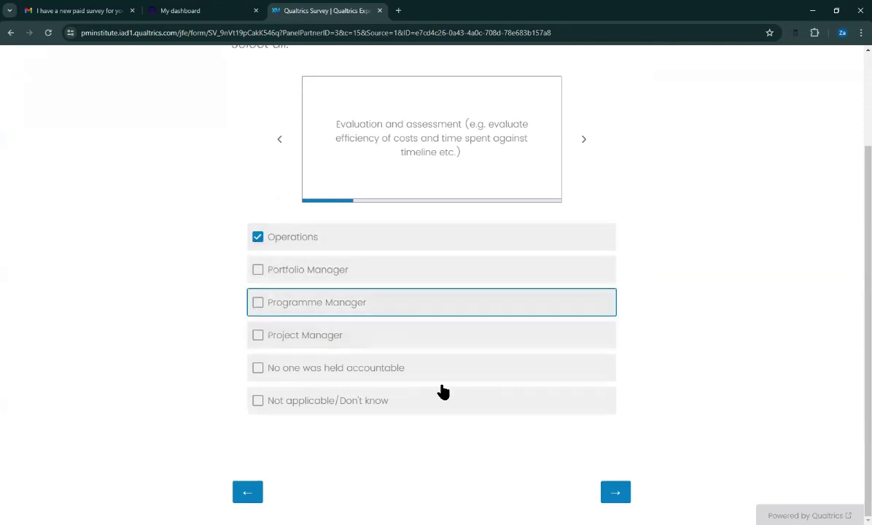
{"action": "left_click", "coordinate": [610, 496]}
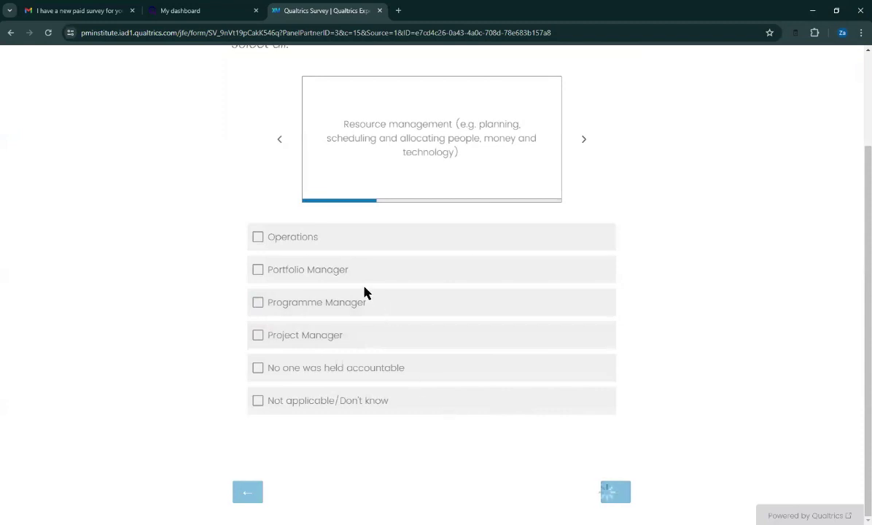
Mark only Operations as accountable for resource management and continue.
{"action": "left_click", "coordinate": [260, 318]}
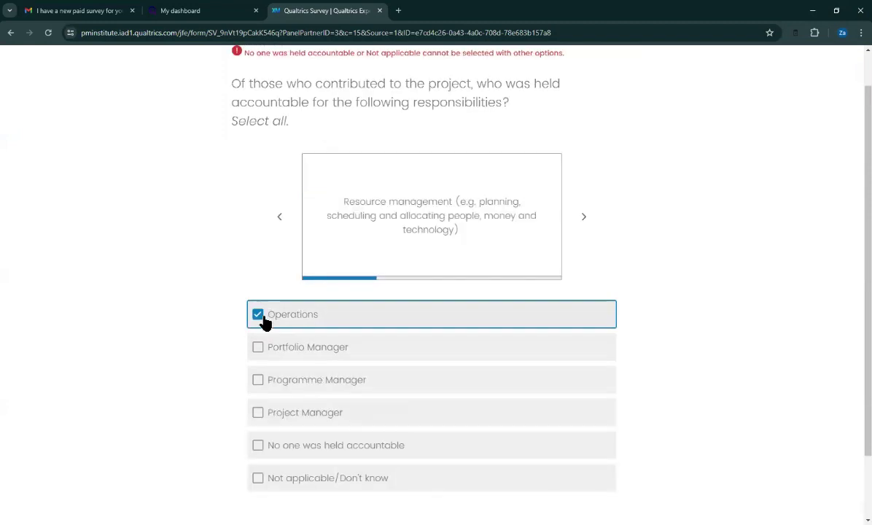
{"action": "left_click", "coordinate": [262, 385]}
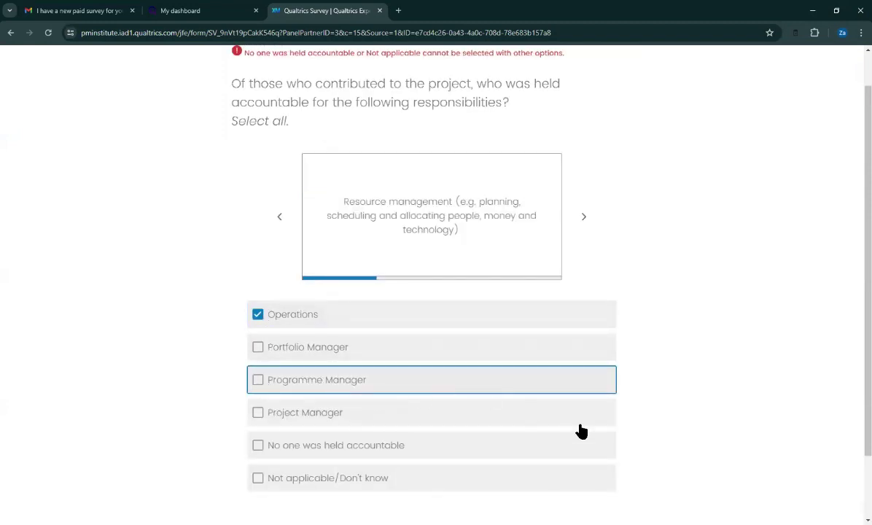
{"action": "scroll", "coordinate": [654, 390], "scroll_direction": "down", "scroll_amount": 1}
{"action": "left_click", "coordinate": [616, 496]}
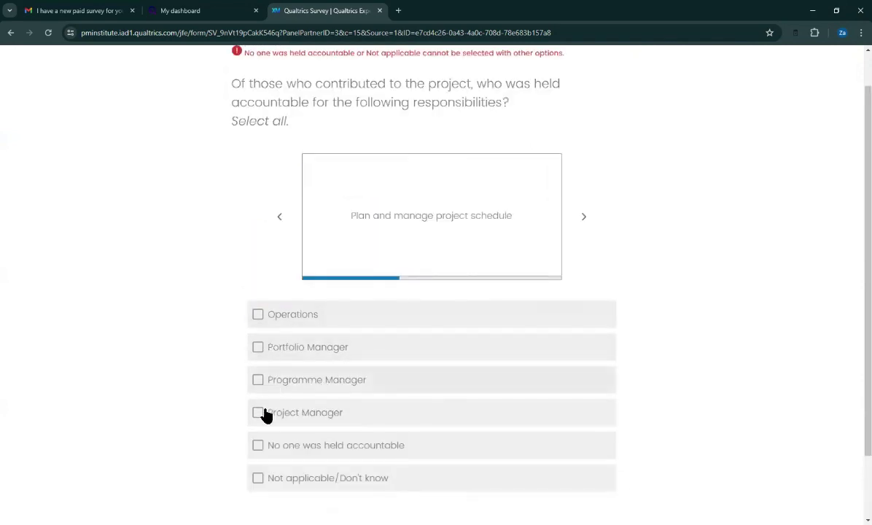
Mark the Project Manager as accountable for planning and managing the project schedule and continue.
{"action": "left_click", "coordinate": [267, 413]}
{"action": "scroll", "coordinate": [562, 441], "scroll_direction": "down", "scroll_amount": 1}
{"action": "left_click", "coordinate": [617, 494]}
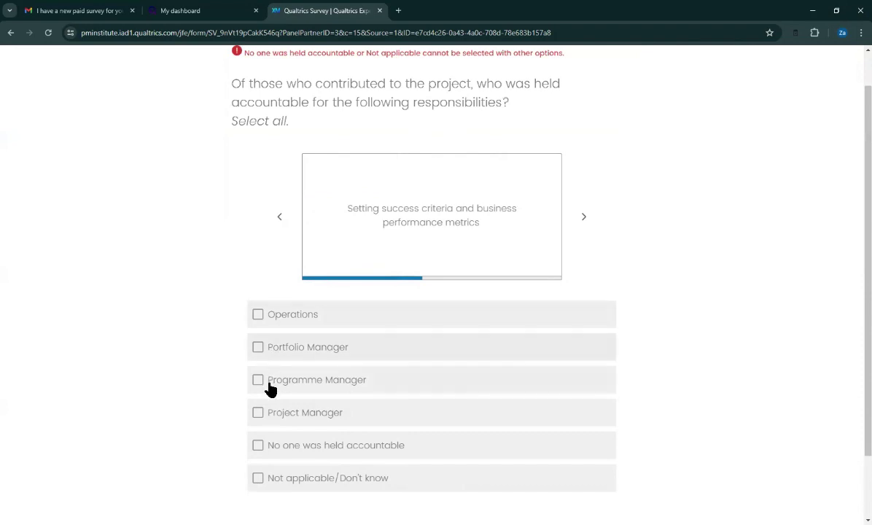
Mark Programme Manager and Portfolio Manager as accountable for setting success criteria and business performance metrics, and continue.
{"action": "left_click", "coordinate": [263, 381]}
{"action": "left_click", "coordinate": [261, 349]}
{"action": "scroll", "coordinate": [438, 409], "scroll_direction": "down", "scroll_amount": 1}
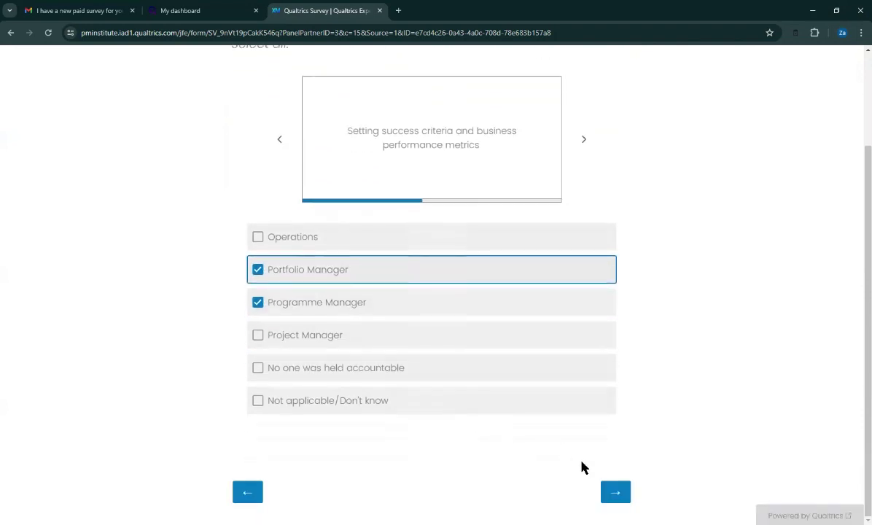
{"action": "left_click", "coordinate": [610, 493]}
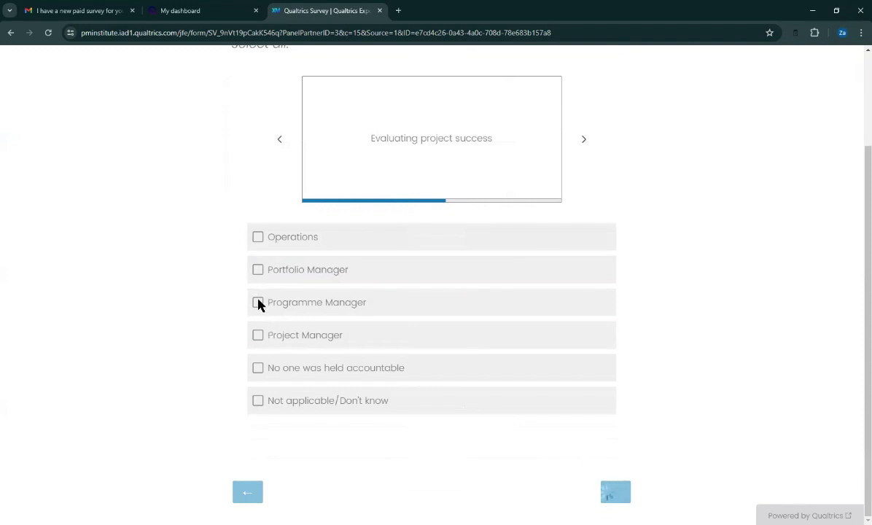
Mark Programme Manager and Portfolio Manager as accountable for evaluating project success and continue.
{"action": "left_click", "coordinate": [263, 381]}
{"action": "left_click", "coordinate": [260, 349]}
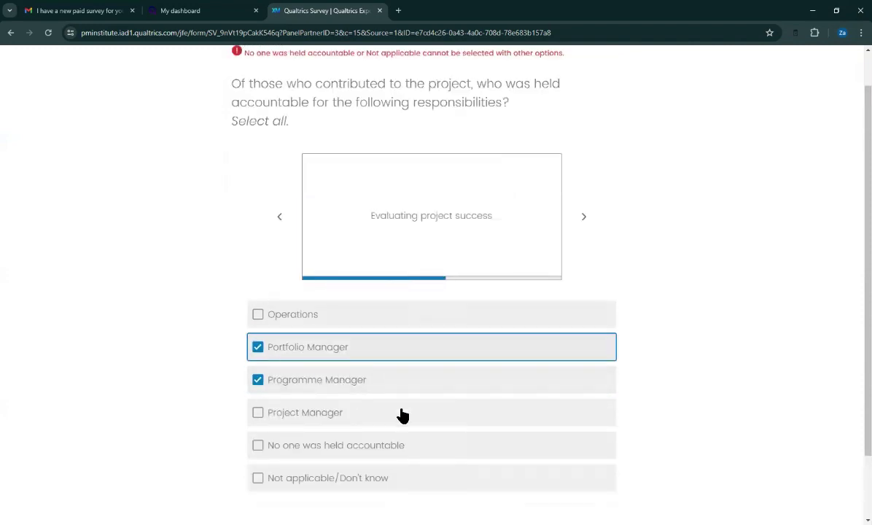
{"action": "scroll", "coordinate": [632, 498], "scroll_direction": "down", "scroll_amount": 1}
{"action": "left_click", "coordinate": [625, 496]}
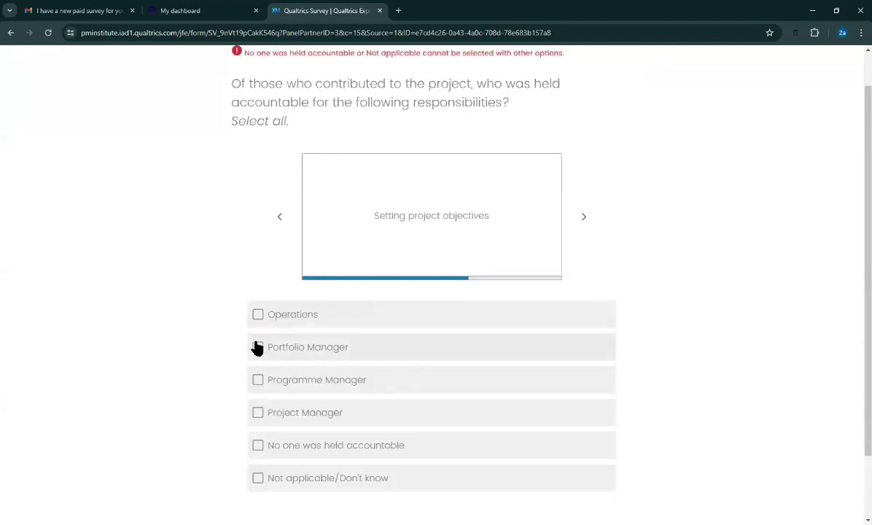
Mark only the Project Manager as accountable for setting project objectives and continue.
{"action": "left_click", "coordinate": [256, 347]}
{"action": "left_click", "coordinate": [257, 381]}
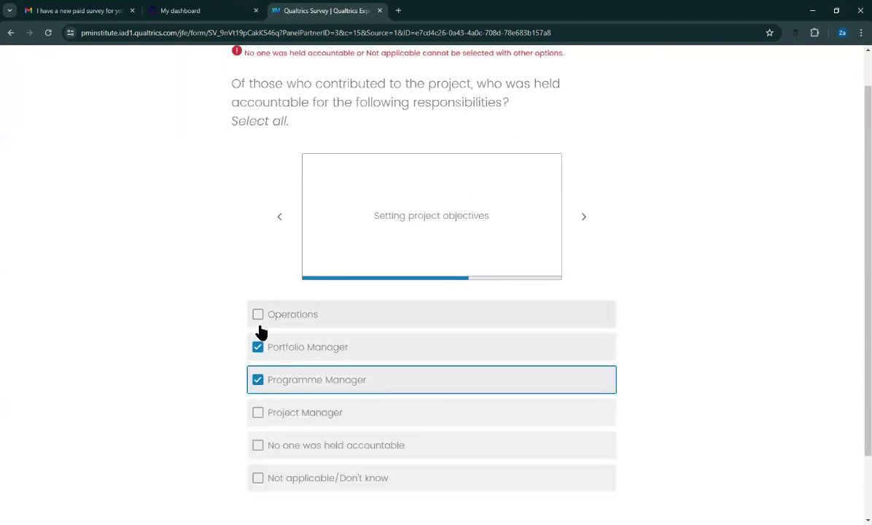
{"action": "scroll", "coordinate": [594, 486], "scroll_direction": "down", "scroll_amount": 1}
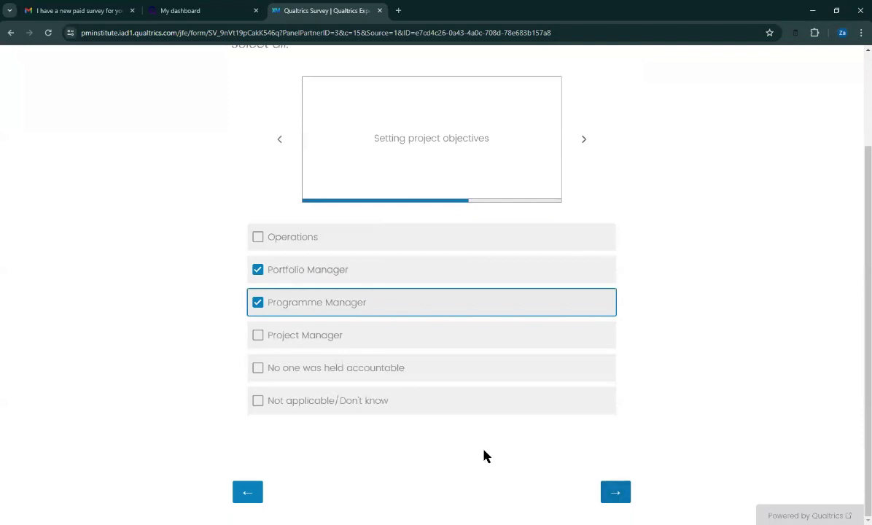
{"action": "left_click", "coordinate": [256, 337]}
{"action": "left_click", "coordinate": [258, 303]}
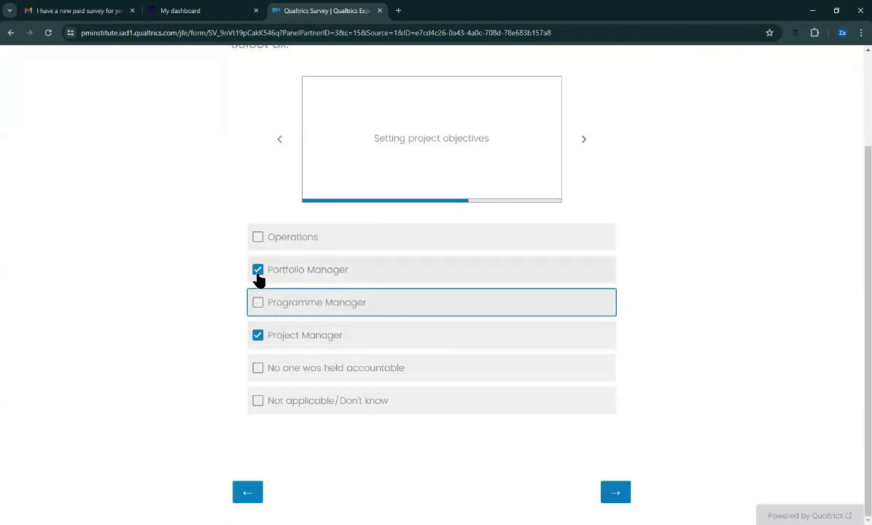
{"action": "left_click", "coordinate": [258, 270]}
{"action": "left_click", "coordinate": [603, 491]}
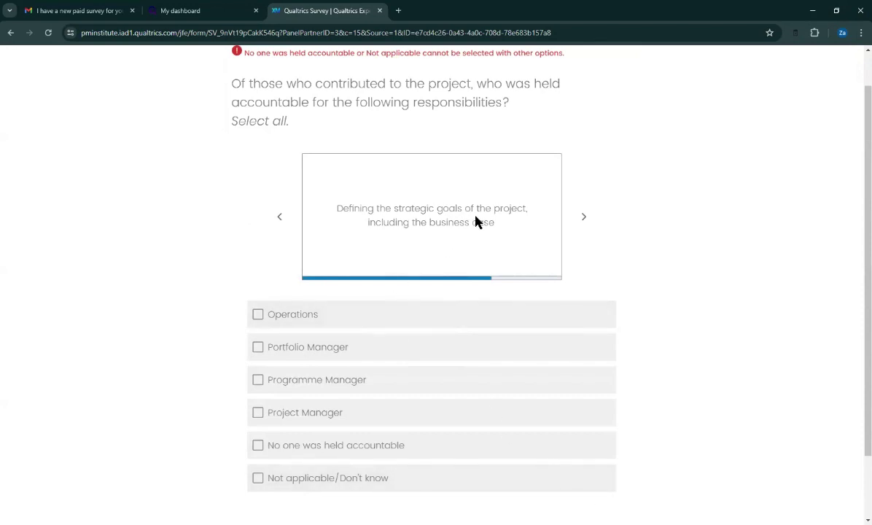
Mark Project Manager and Programme Manager as accountable for defining the project's strategic goals and business case, and continue.
{"action": "left_click", "coordinate": [259, 414]}
{"action": "left_click", "coordinate": [257, 382]}
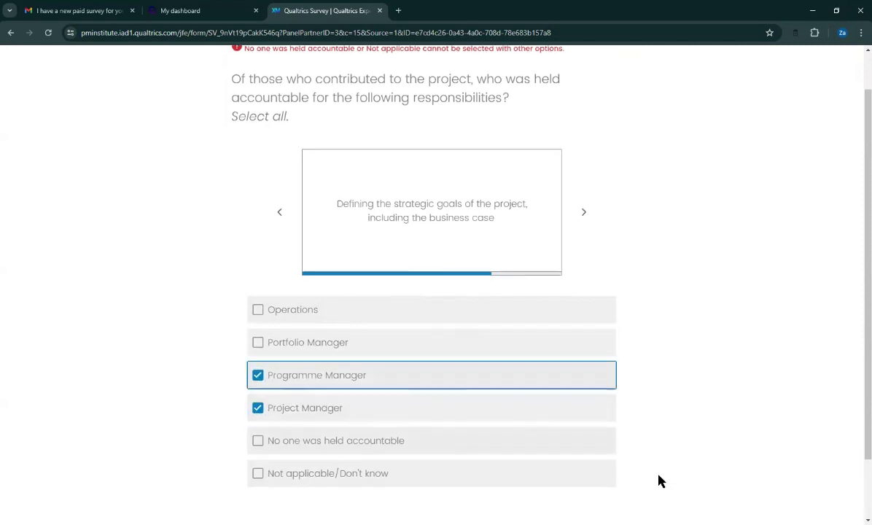
{"action": "scroll", "coordinate": [634, 488], "scroll_direction": "down", "scroll_amount": 1}
{"action": "left_click", "coordinate": [609, 500]}
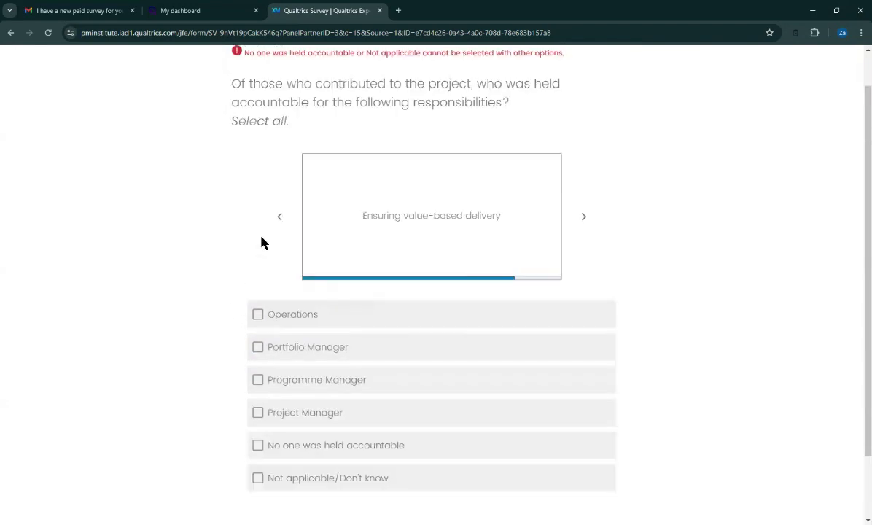
Mark Operations as accountable for ensuring value-based delivery and continue.
{"action": "left_click", "coordinate": [258, 315]}
{"action": "scroll", "coordinate": [533, 452], "scroll_direction": "down", "scroll_amount": 2}
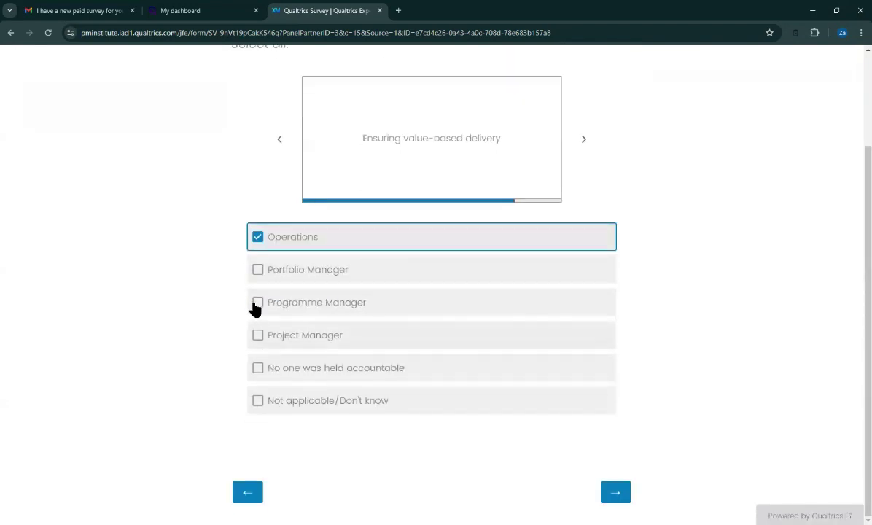
{"action": "left_click", "coordinate": [625, 497]}
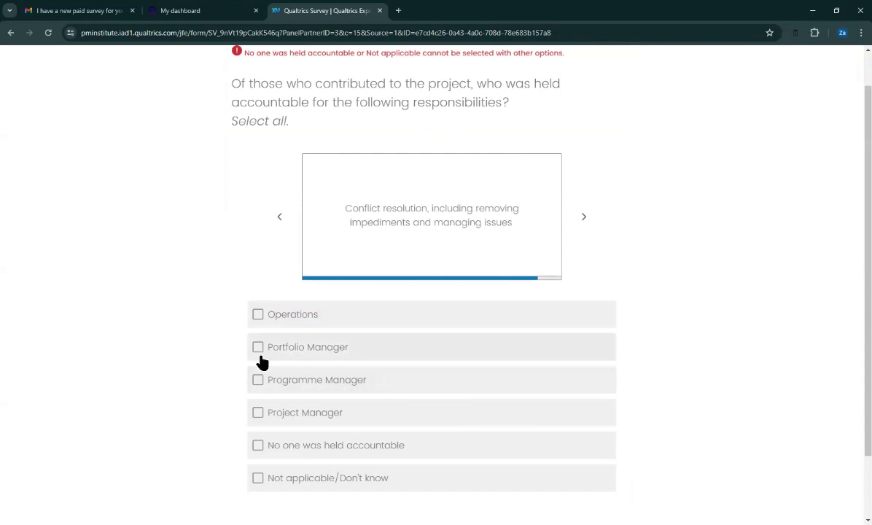
Mark the Programme Manager as accountable for conflict resolution and continue.
{"action": "left_click", "coordinate": [258, 381]}
{"action": "scroll", "coordinate": [611, 485], "scroll_direction": "down", "scroll_amount": 1}
{"action": "left_click", "coordinate": [613, 487]}
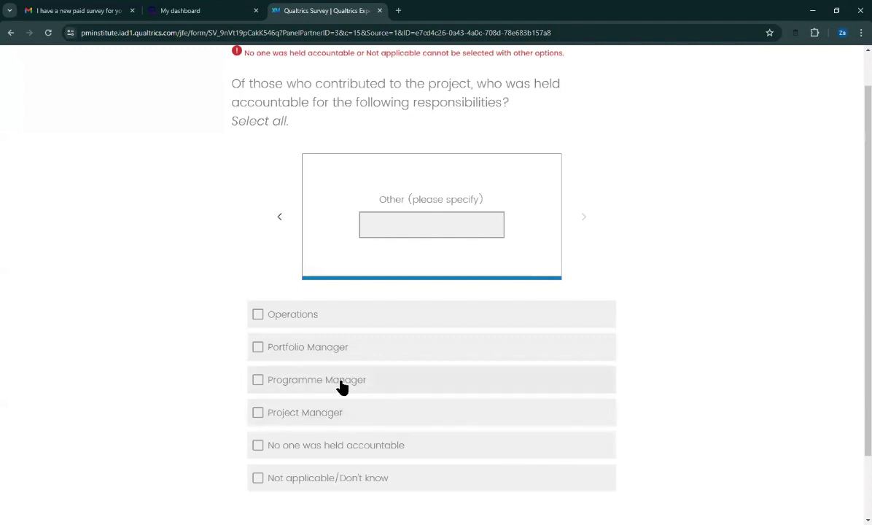
Mark the Programme Manager for the Other responsibility, leaving its description blank, and submit the accountability question.
{"action": "scroll", "coordinate": [343, 387], "scroll_direction": "down", "scroll_amount": 1}
{"action": "left_click", "coordinate": [610, 494]}
{"action": "left_click", "coordinate": [258, 378]}
{"action": "scroll", "coordinate": [516, 436], "scroll_direction": "down", "scroll_amount": 1}
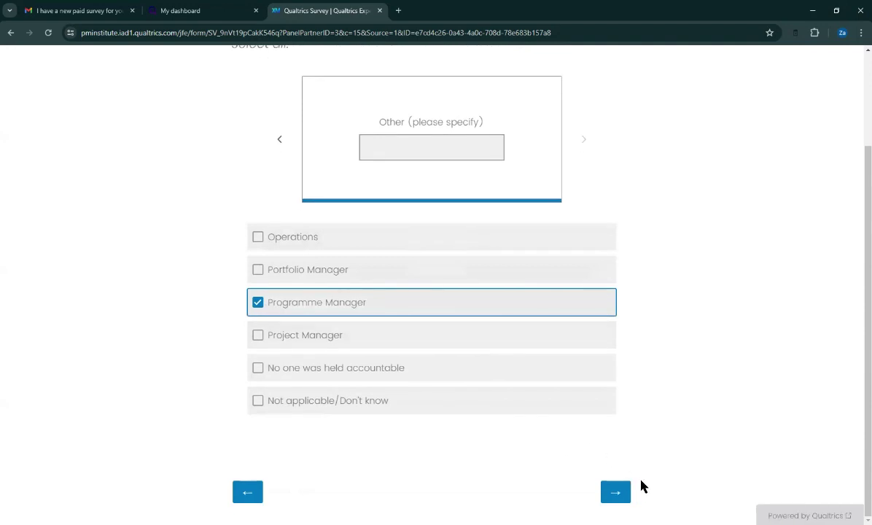
{"action": "left_click", "coordinate": [615, 495]}
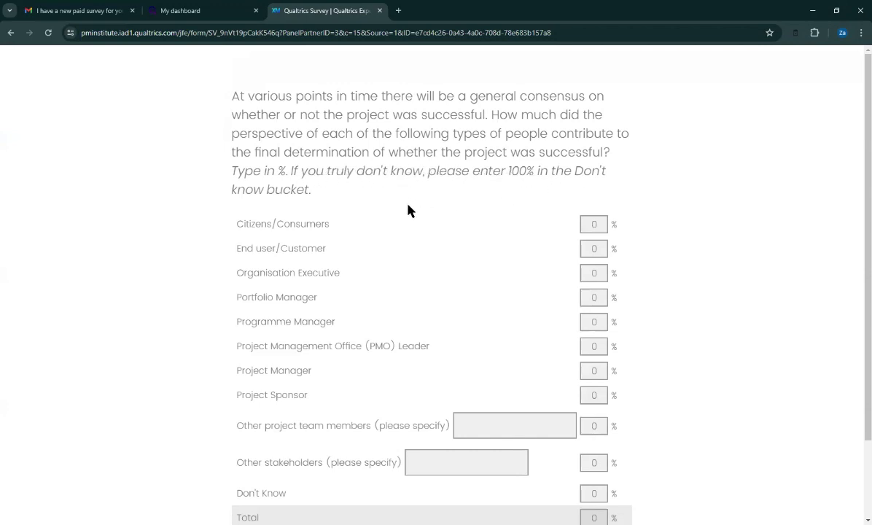
Set the contribution to determining project success to 5% for Citizens/Consumers and 5% for End user/Customer, leaving Organisation Executive at 0.
{"action": "left_click", "coordinate": [593, 224]}
{"action": "type", "text": "5"}
{"action": "key", "text": "Tab"}
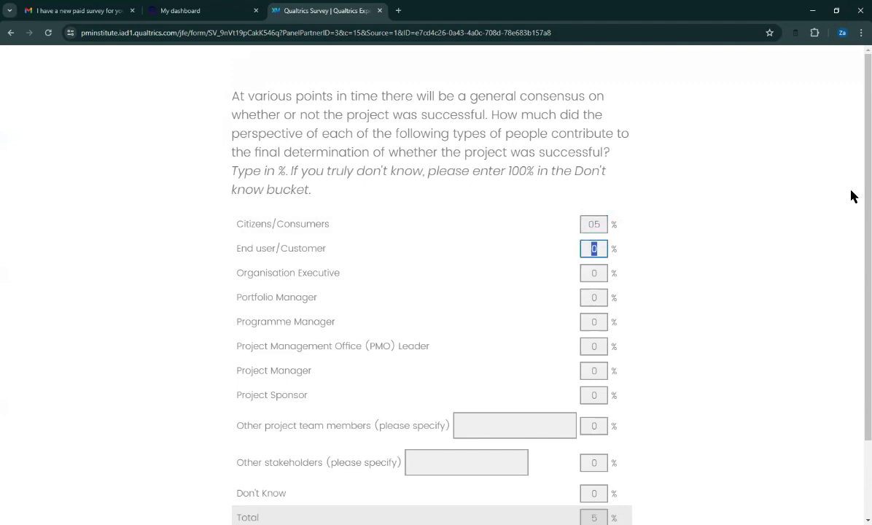
{"action": "type", "text": "10"}
{"action": "key", "text": "Tab"}
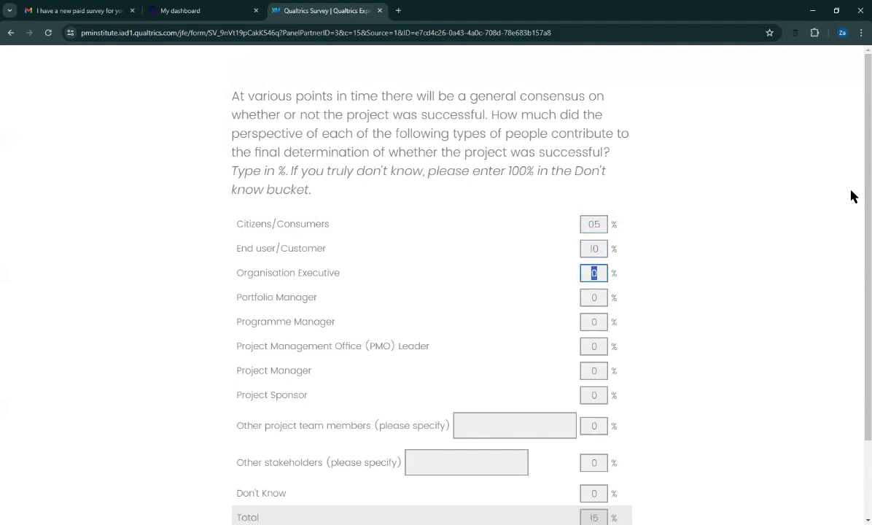
{"action": "key", "text": "shift+Tab"}
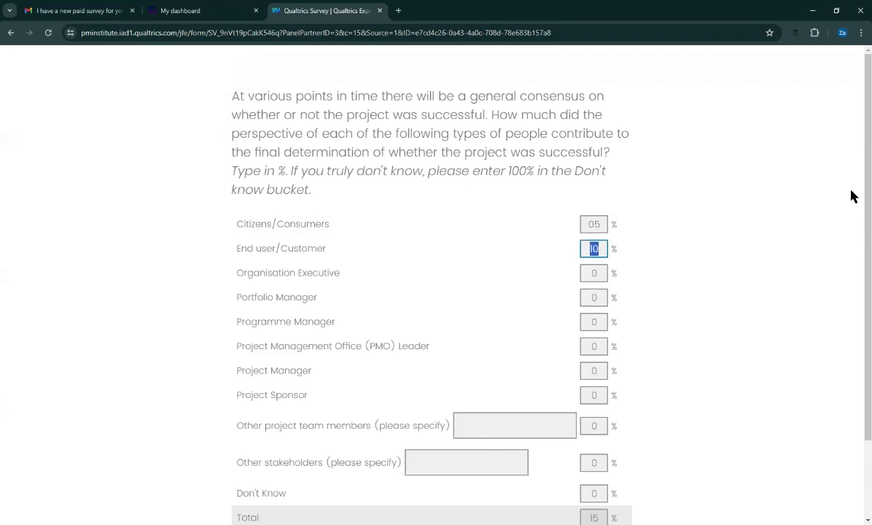
{"action": "type", "text": "5"}
{"action": "key", "text": "Tab"}
{"action": "key", "text": "Tab"}
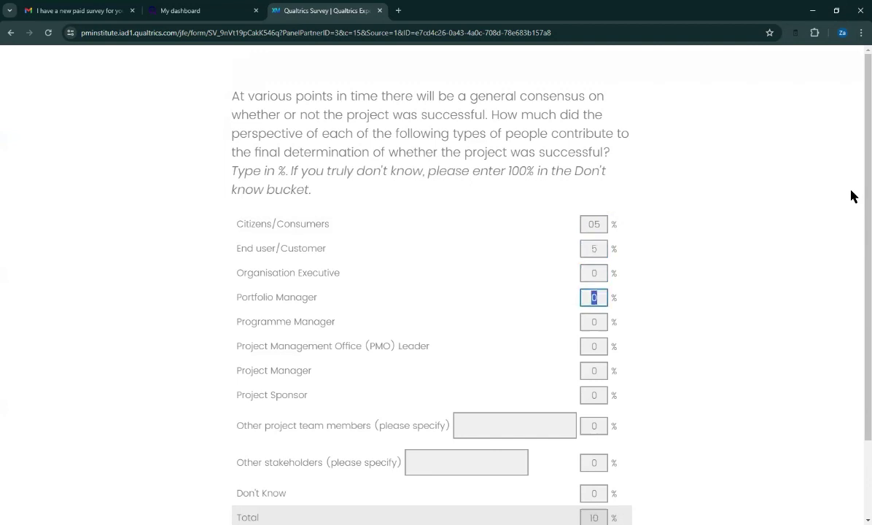
Set the contribution to 10% for Portfolio Manager, 10% for Programme Manager and 50% for Project Management Office (PMO) Leader.
{"action": "type", "text": "10"}
{"action": "key", "text": "Tab"}
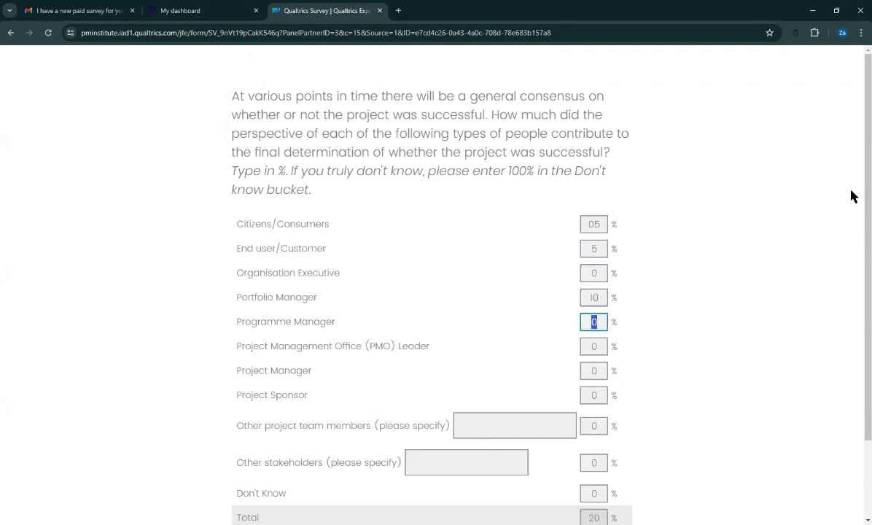
{"action": "type", "text": "10"}
{"action": "key", "text": "Tab"}
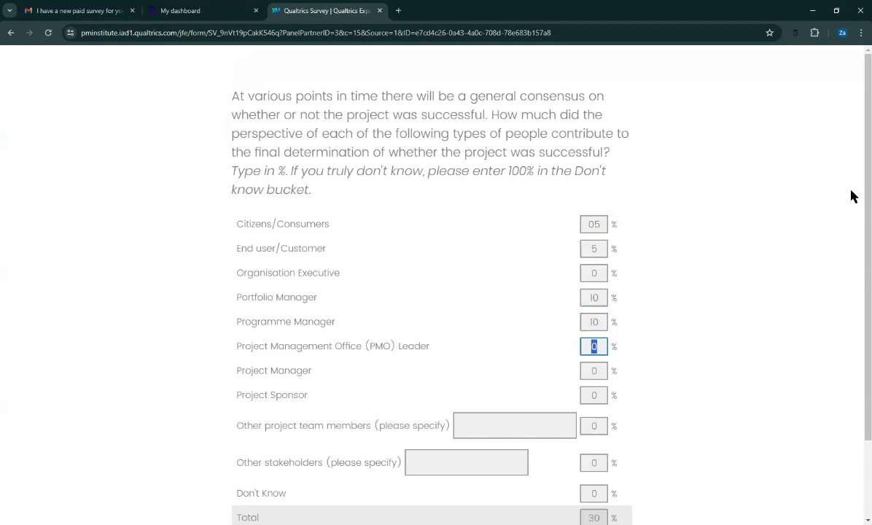
{"action": "type", "text": "50"}
{"action": "key", "text": "Tab"}
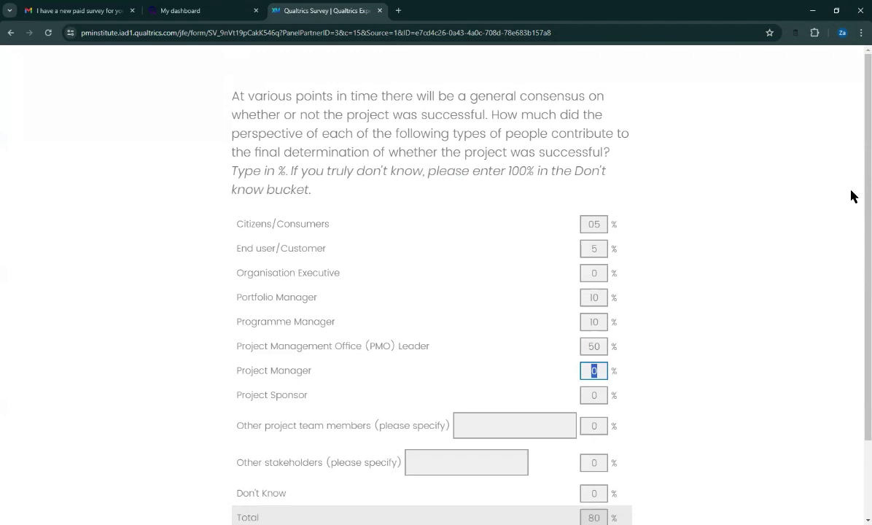
Set the contribution to 10% for Project Manager and 10% for Project Sponsor, leaving the remaining categories at 0.
{"action": "type", "text": "10"}
{"action": "key", "text": "Tab"}
{"action": "type", "text": "10"}
{"action": "key", "text": "Tab"}
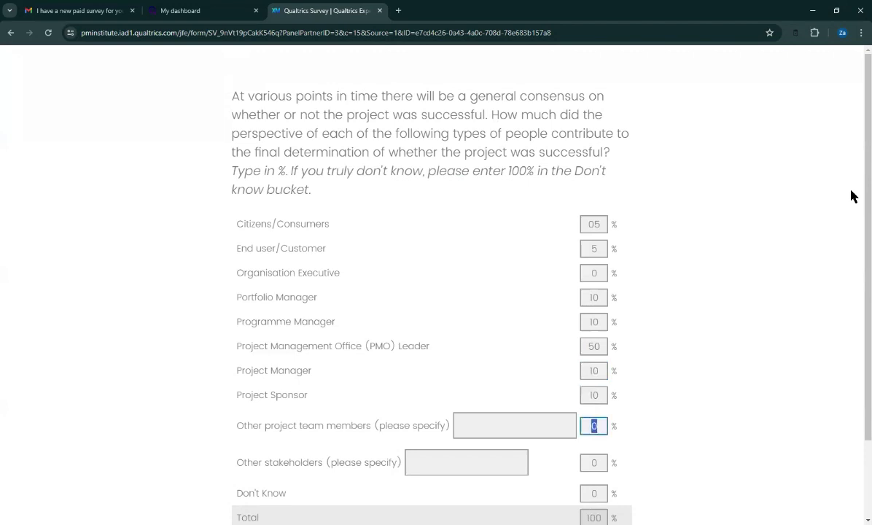
{"action": "key", "text": "Tab"}
{"action": "key", "text": "Tab"}
{"action": "key", "text": "Tab"}
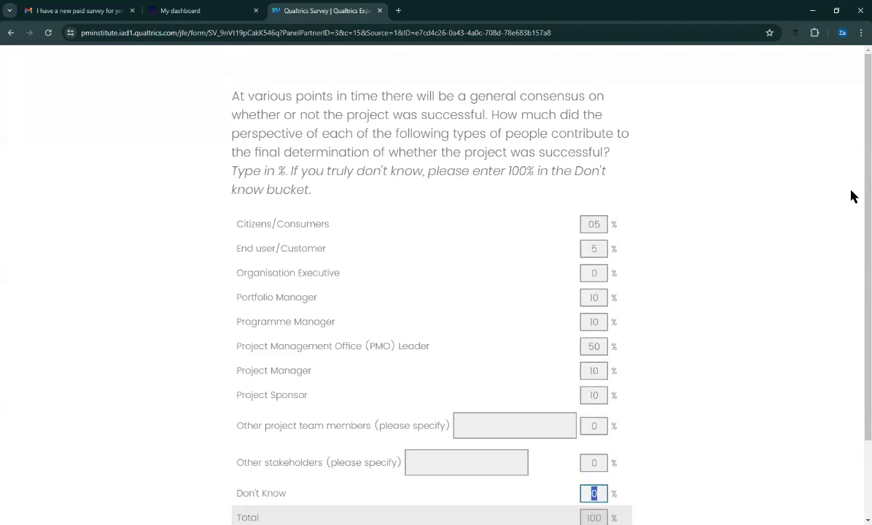
{"action": "key", "text": "Tab"}
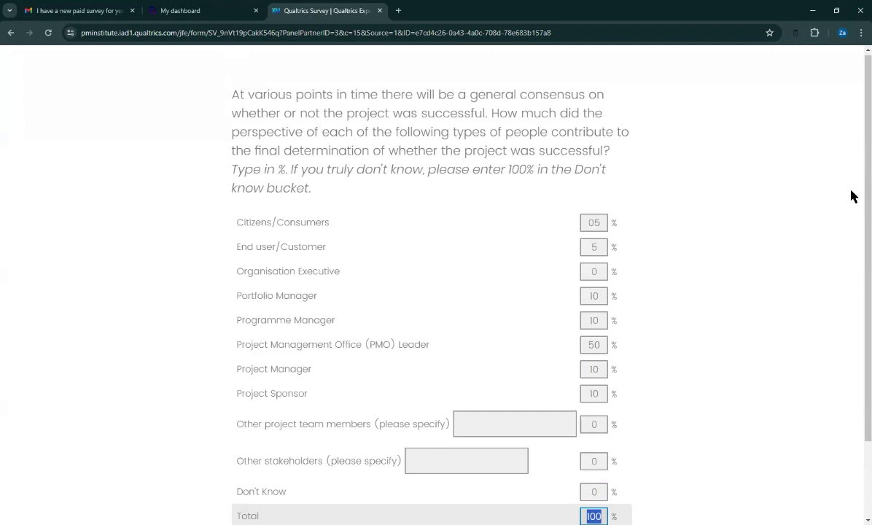
Submit the success contribution percentages and answer Yes to whether the Project Manager was certified.
{"action": "scroll", "coordinate": [790, 262], "scroll_direction": "down", "scroll_amount": 2}
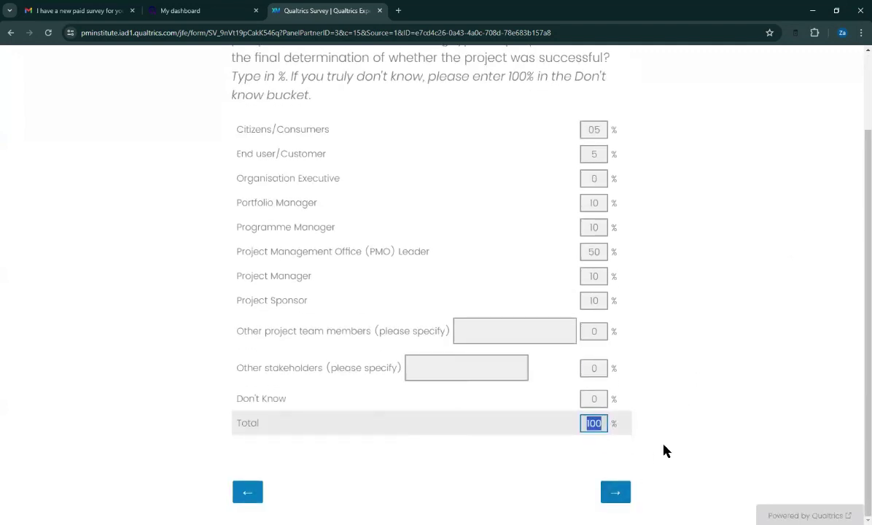
{"action": "left_click", "coordinate": [611, 495]}
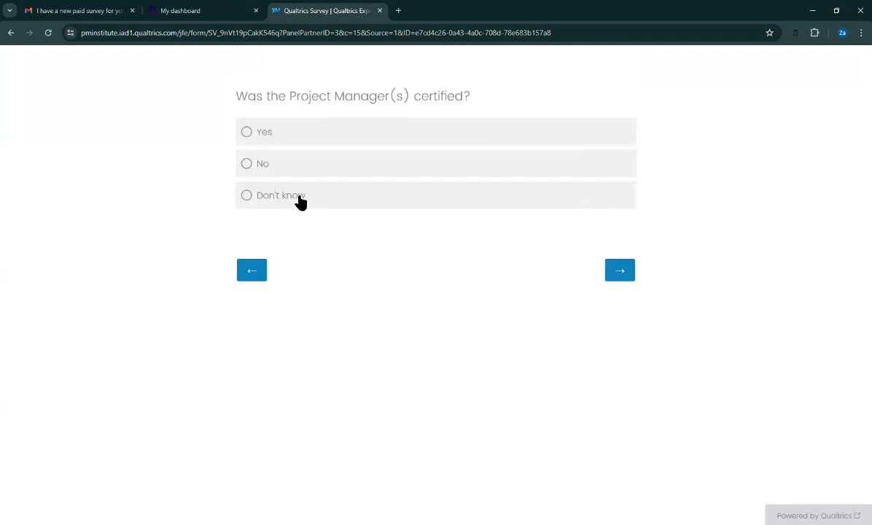
{"action": "left_click", "coordinate": [269, 138]}
{"action": "left_click", "coordinate": [617, 272]}
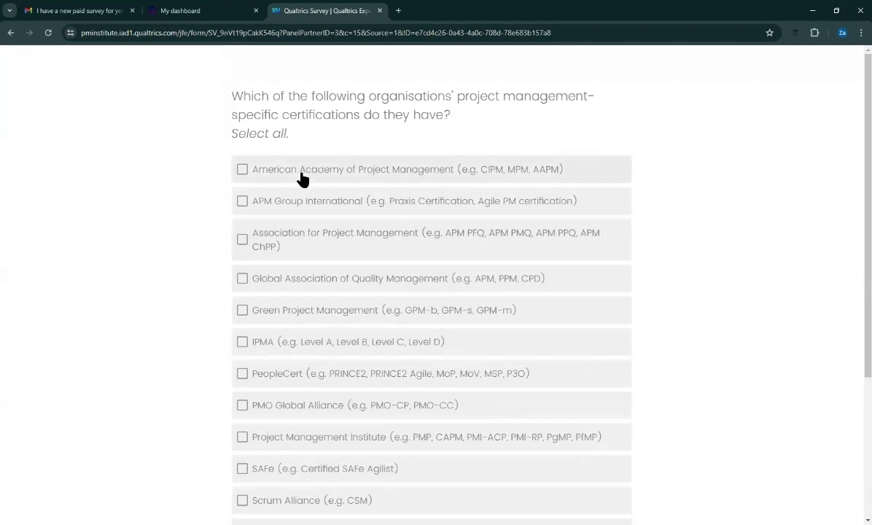
Mark Association for Project Management and Global Association of Quality Management as the certifying organisations and submit the answer.
{"action": "left_click", "coordinate": [241, 240]}
{"action": "scroll", "coordinate": [255, 248], "scroll_direction": "down", "scroll_amount": 3}
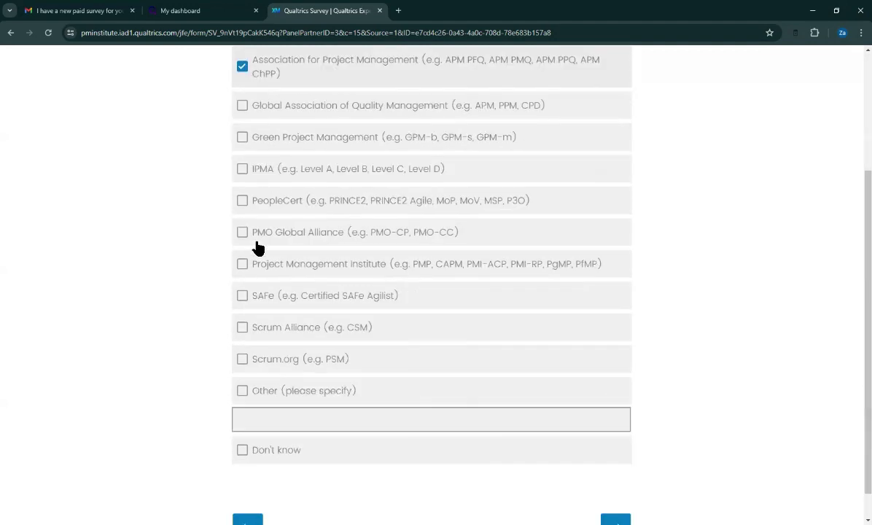
{"action": "left_click", "coordinate": [245, 115]}
{"action": "scroll", "coordinate": [636, 423], "scroll_direction": "down", "scroll_amount": 1}
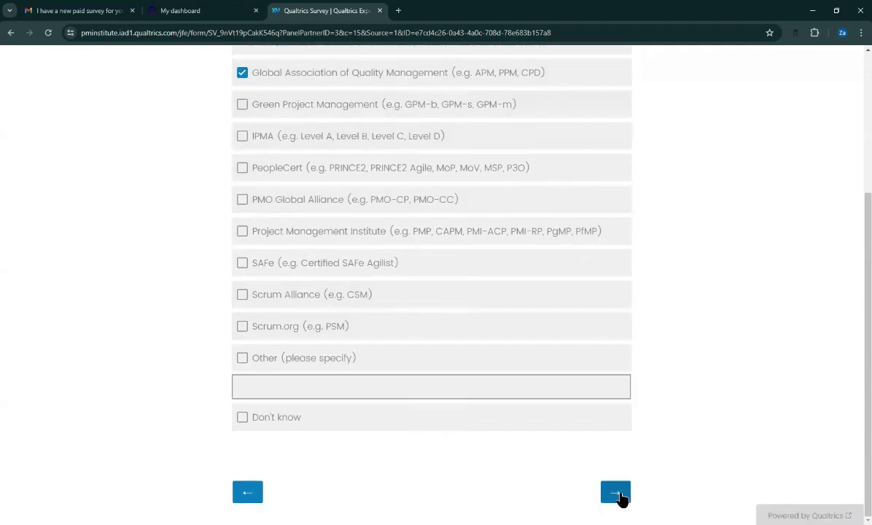
{"action": "scroll", "coordinate": [565, 426], "scroll_direction": "up", "scroll_amount": 3}
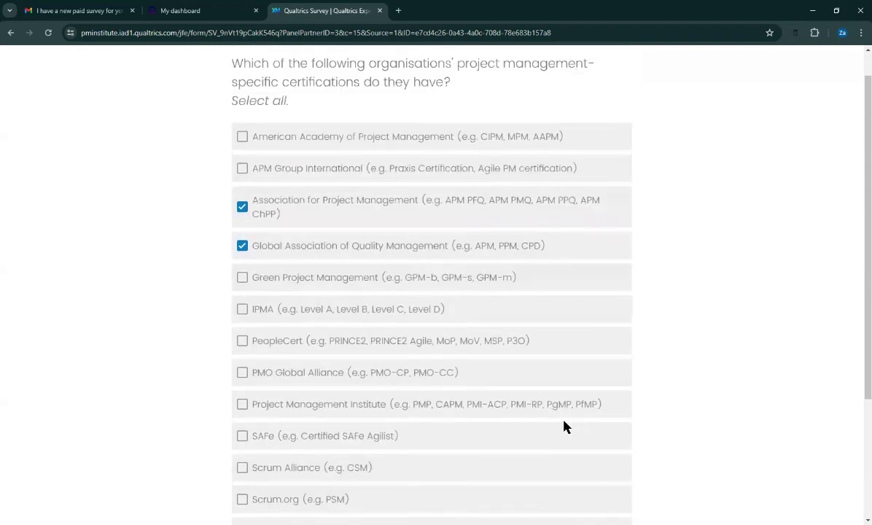
{"action": "scroll", "coordinate": [626, 432], "scroll_direction": "down", "scroll_amount": 3}
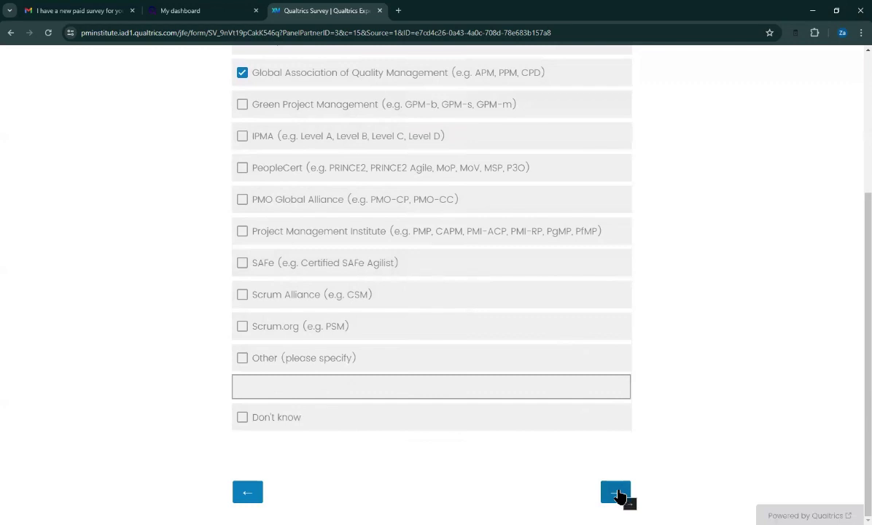
{"action": "left_click", "coordinate": [620, 497]}
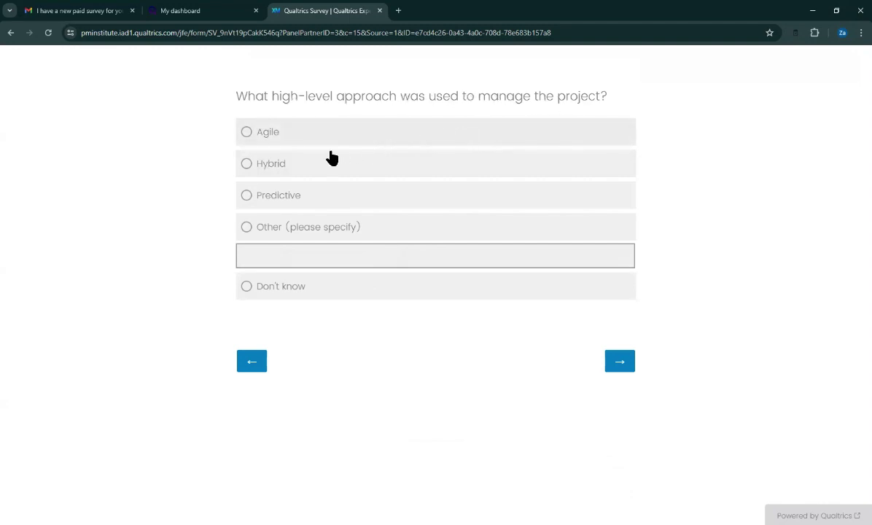
{"action": "left_click", "coordinate": [247, 195]}
{"action": "left_click_drag", "start_coordinate": [236, 95], "coordinate": [611, 100]}
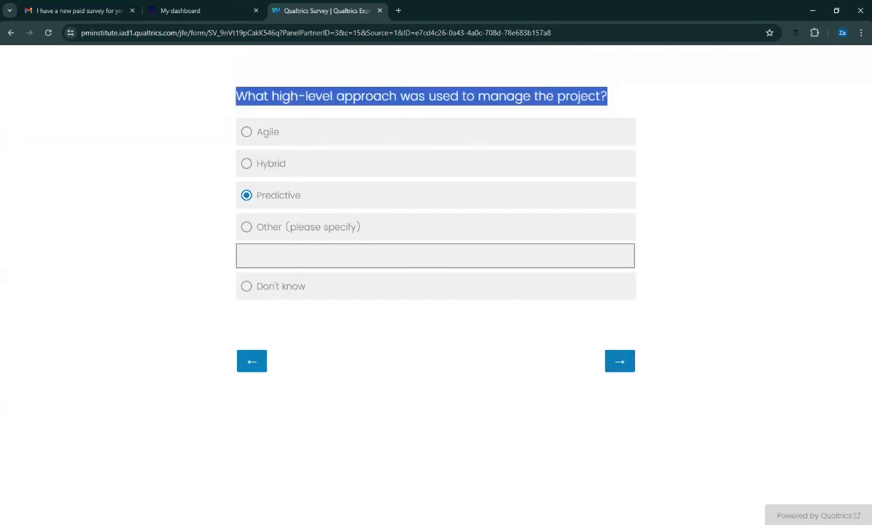
{"action": "key", "text": "alt+Tab"}
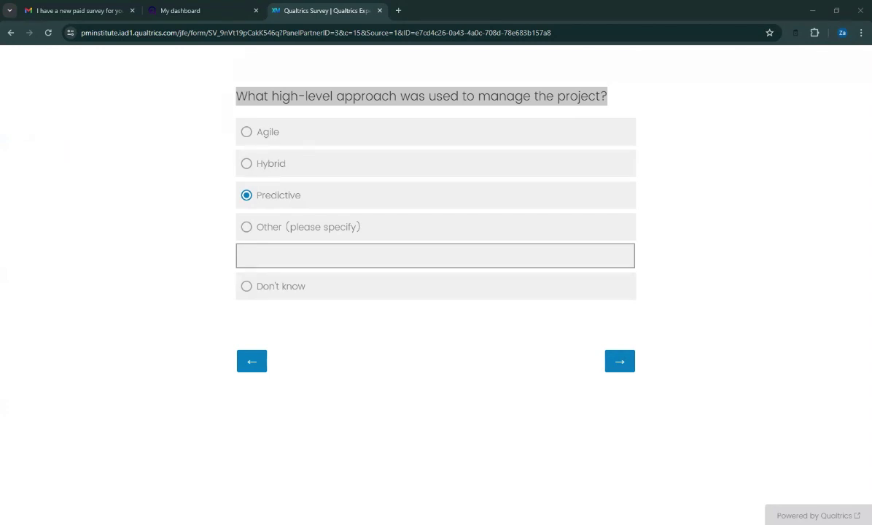
{"action": "left_click", "coordinate": [213, 129]}
{"action": "left_click_drag", "start_coordinate": [233, 96], "coordinate": [383, 189]}
Submit Agile as the project's high-level management approach and More complex in nature as its comparison with other projects.
{"action": "left_click", "coordinate": [248, 132]}
{"action": "left_click", "coordinate": [622, 363]}
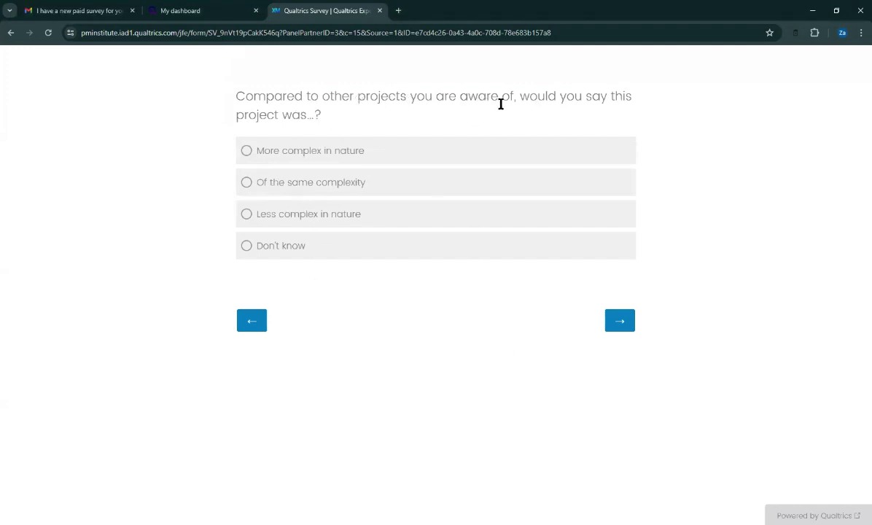
{"action": "left_click", "coordinate": [247, 151]}
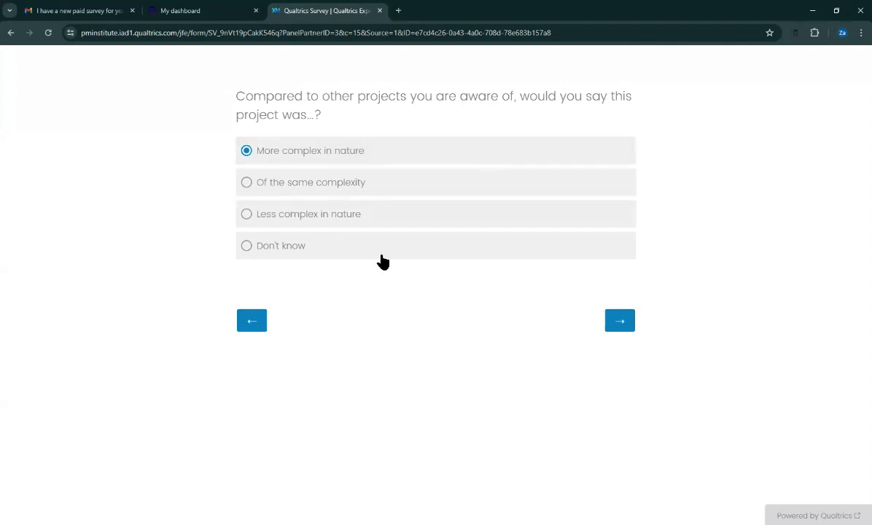
{"action": "left_click", "coordinate": [617, 323]}
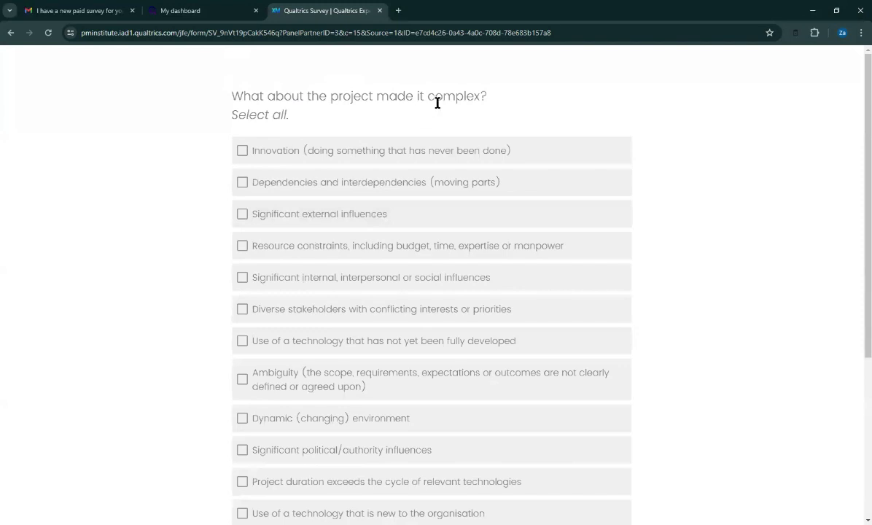
Submit dependencies, external influences, resource constraints, internal or social influences, dynamic environment and duration exceeding the technology cycle as the complexity factors.
{"action": "left_click", "coordinate": [243, 182]}
{"action": "left_click", "coordinate": [242, 213]}
{"action": "scroll", "coordinate": [292, 227], "scroll_direction": "down", "scroll_amount": 3}
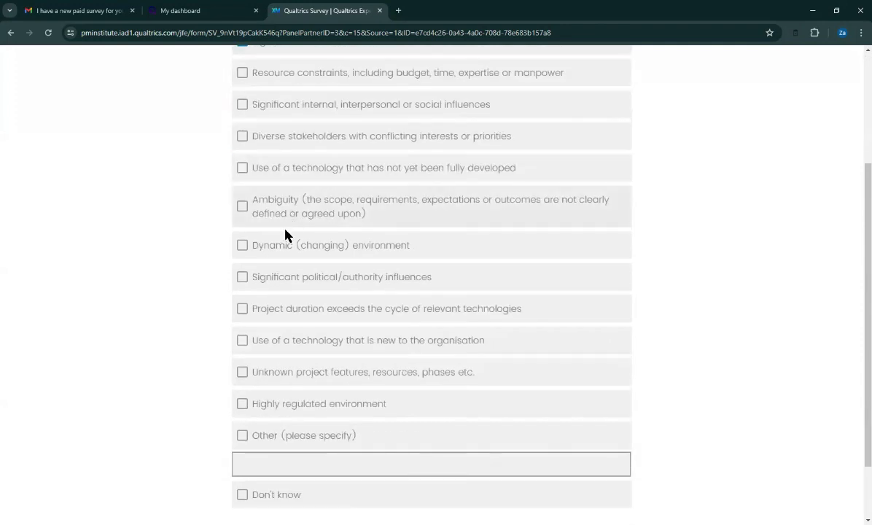
{"action": "left_click", "coordinate": [243, 246]}
{"action": "left_click", "coordinate": [242, 309]}
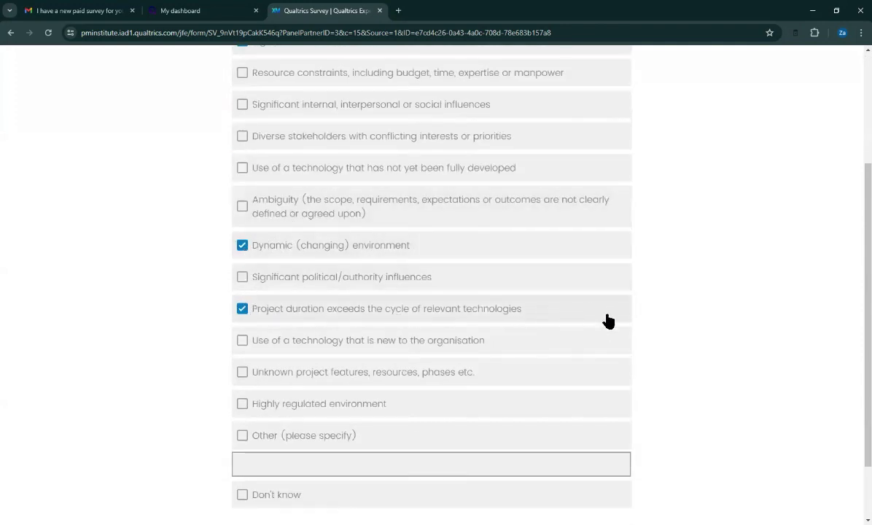
{"action": "left_click", "coordinate": [242, 105]}
{"action": "left_click", "coordinate": [242, 72]}
{"action": "scroll", "coordinate": [539, 397], "scroll_direction": "down", "scroll_amount": 2}
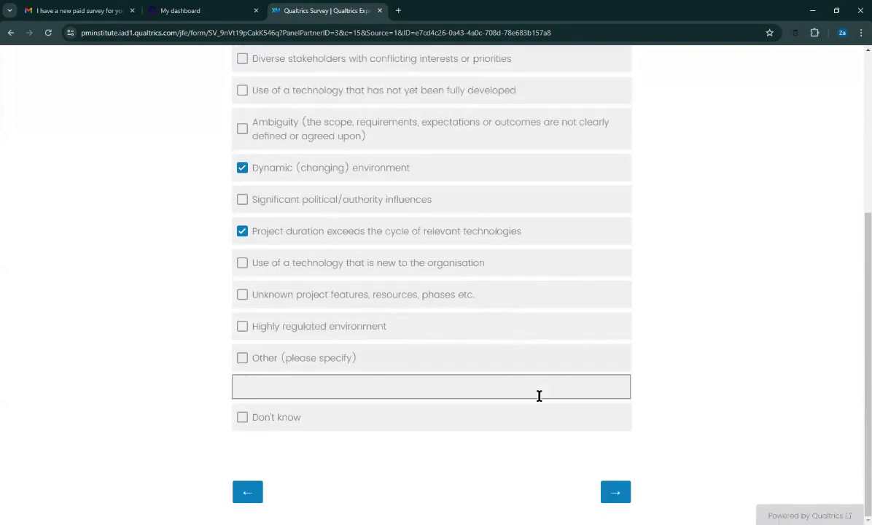
{"action": "left_click", "coordinate": [617, 494]}
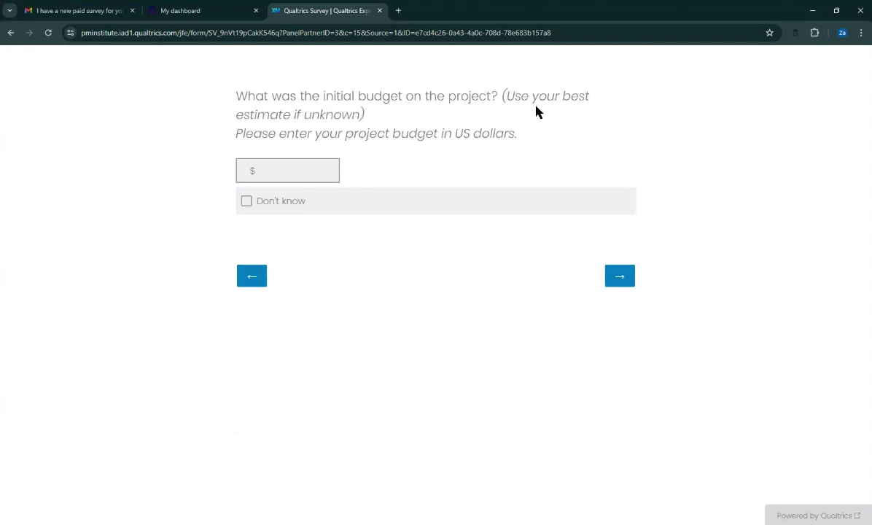
Submit 25000 US dollars as the initial project budget and 3 months as the length of the planning process.
{"action": "left_click", "coordinate": [276, 171]}
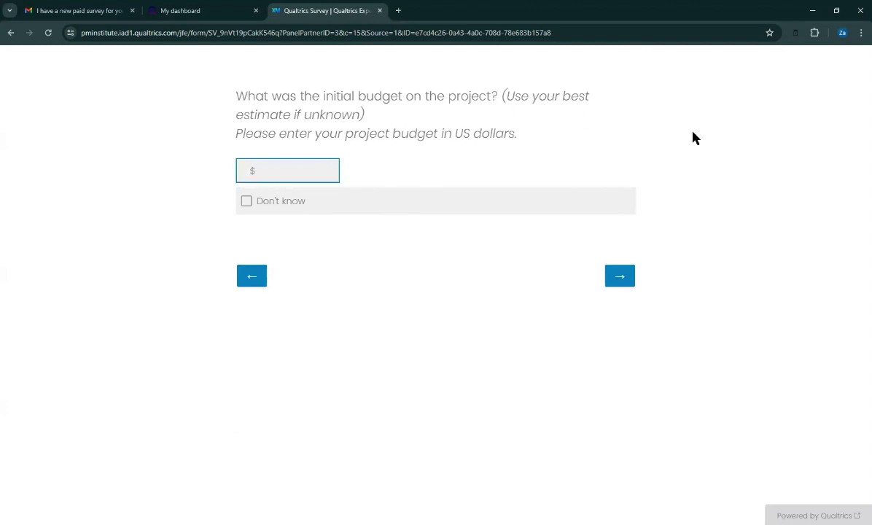
{"action": "type", "text": "25000"}
{"action": "left_click", "coordinate": [620, 278]}
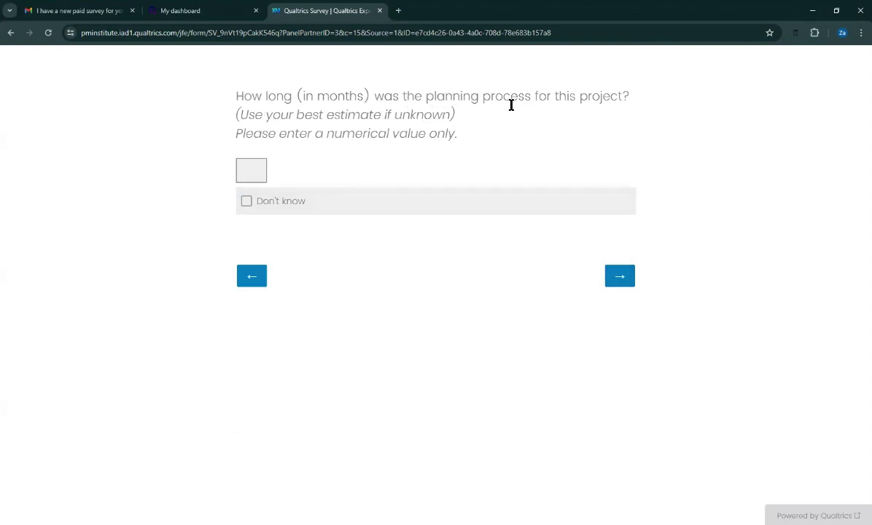
{"action": "left_click", "coordinate": [258, 170]}
{"action": "type", "text": "3"}
{"action": "left_click", "coordinate": [621, 274]}
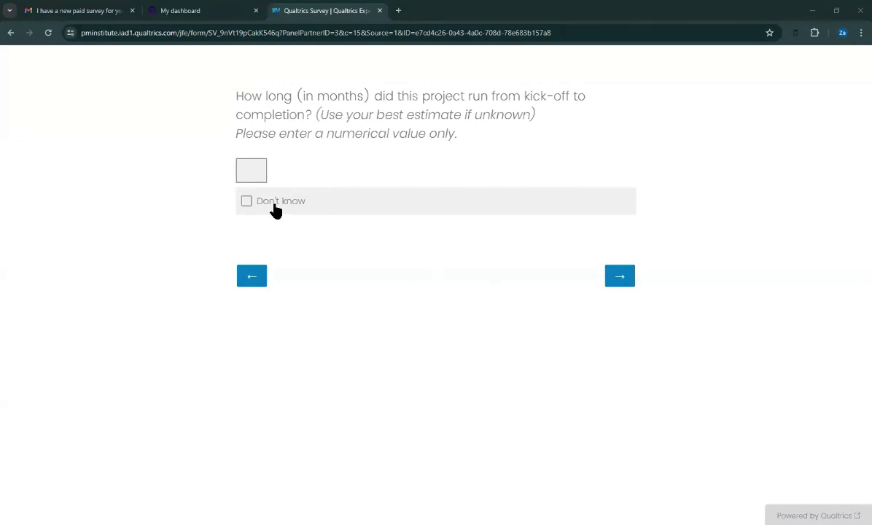
Submit 5 months for the project's run from kick-off to completion and 6 months for the time since completion.
{"action": "left_click", "coordinate": [256, 169]}
{"action": "left_click", "coordinate": [255, 169]}
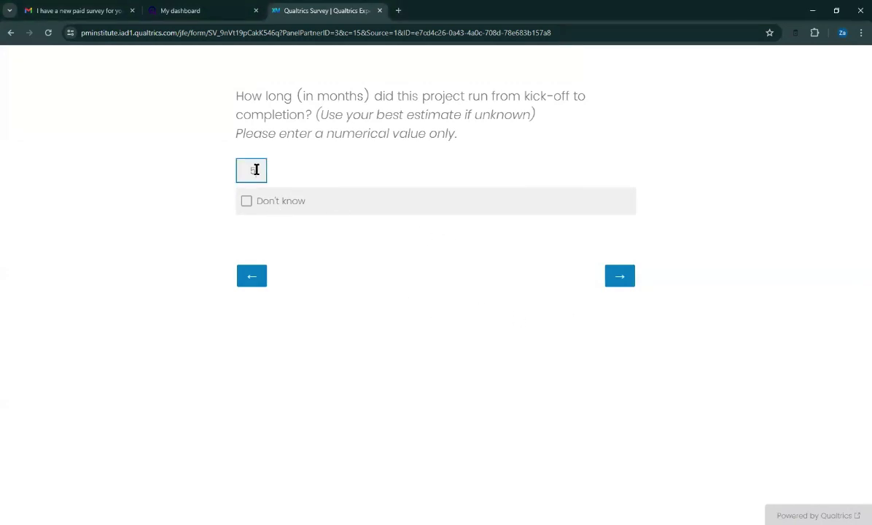
{"action": "type", "text": "5"}
{"action": "left_click", "coordinate": [622, 283]}
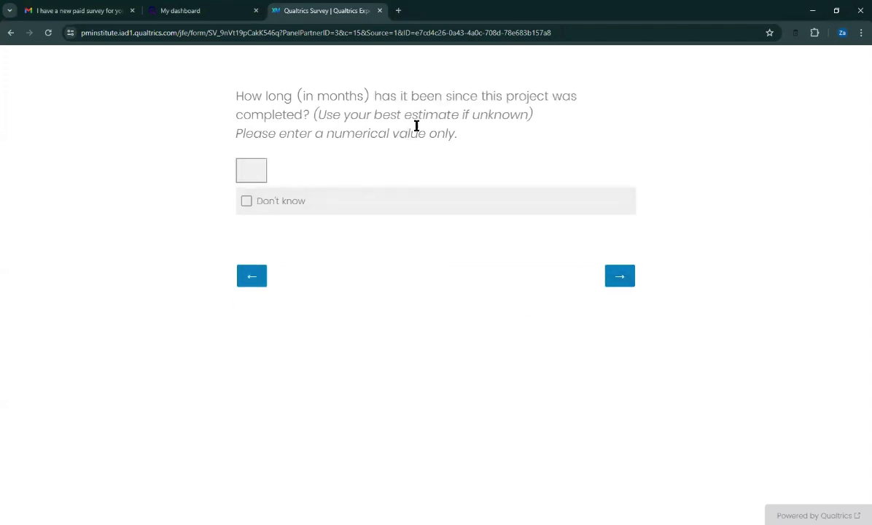
{"action": "left_click", "coordinate": [248, 174]}
{"action": "type", "text": "6"}
{"action": "left_click", "coordinate": [616, 277]}
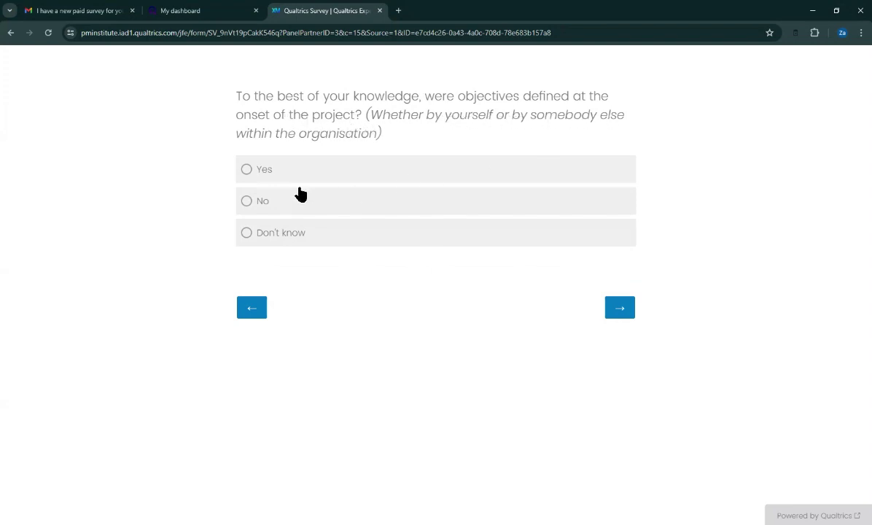
Answer Yes to objectives being defined at the onset and submit Product innovation and development as the project objective.
{"action": "left_click", "coordinate": [276, 172]}
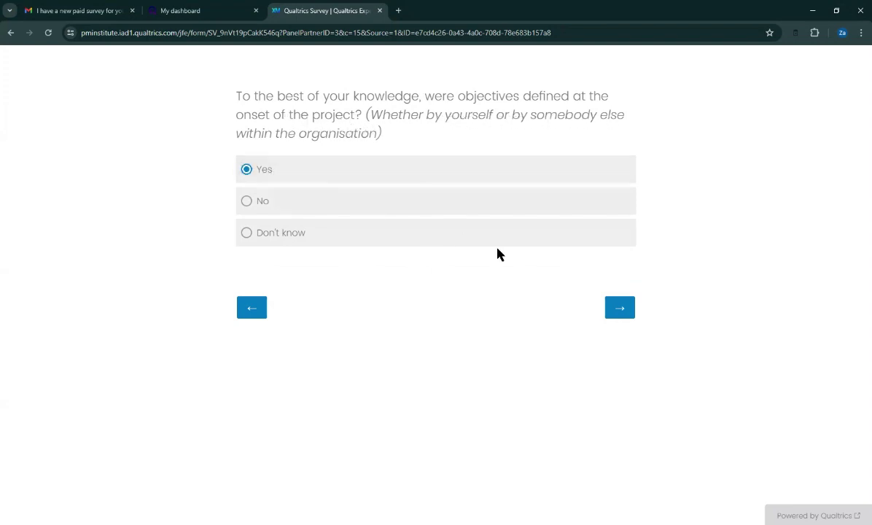
{"action": "left_click", "coordinate": [613, 313]}
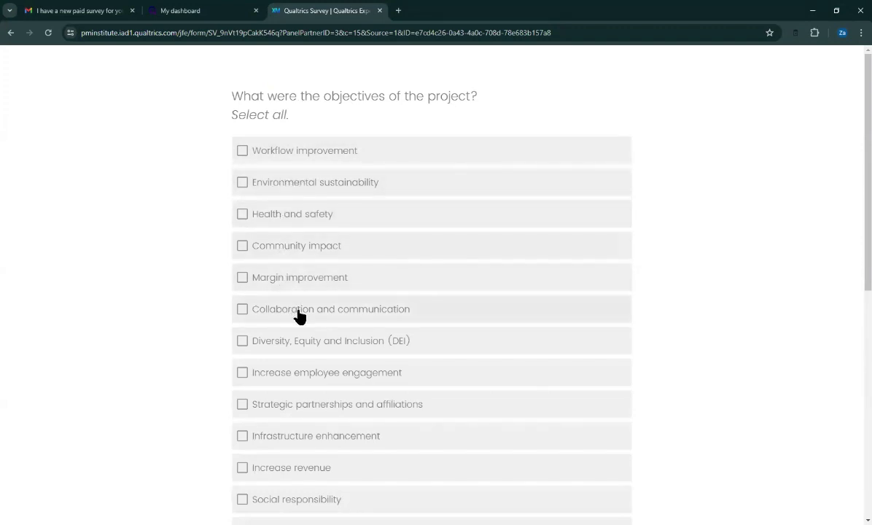
{"action": "scroll", "coordinate": [298, 315], "scroll_direction": "down", "scroll_amount": 3}
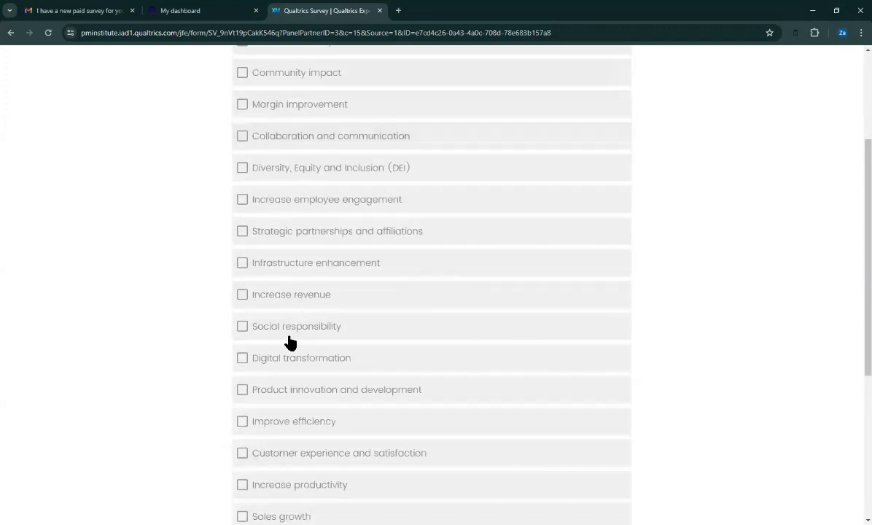
{"action": "left_click", "coordinate": [249, 400]}
{"action": "scroll", "coordinate": [445, 358], "scroll_direction": "down", "scroll_amount": 5}
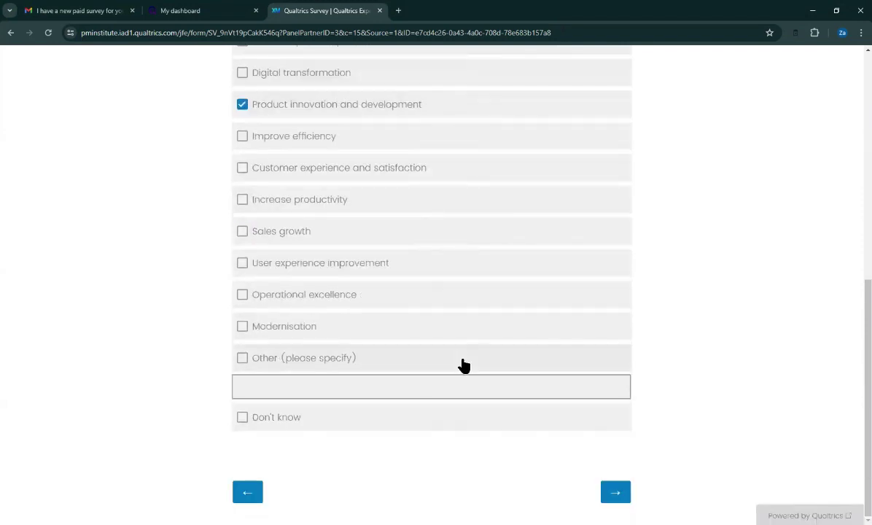
{"action": "left_click", "coordinate": [618, 496]}
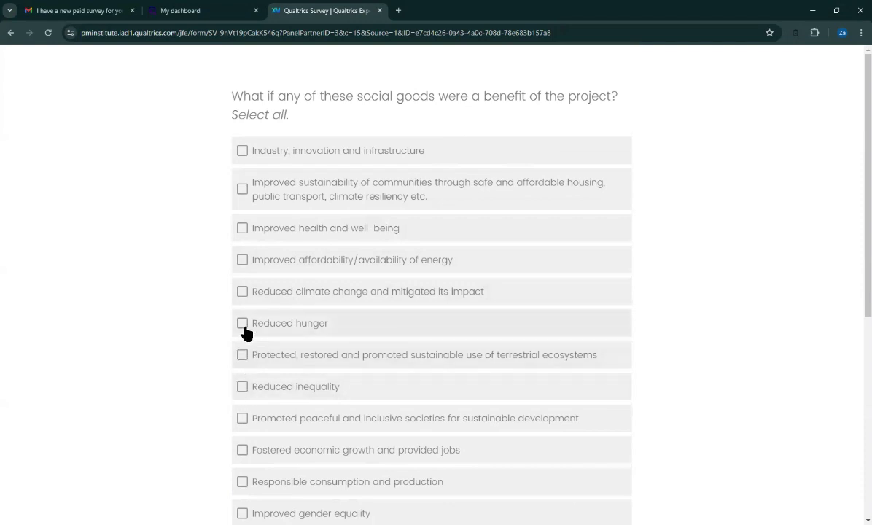
Mark Responsible consumption and production as a social benefit of the project, leaving the quality assurance option unselected.
{"action": "scroll", "coordinate": [261, 368], "scroll_direction": "down", "scroll_amount": 1}
{"action": "scroll", "coordinate": [263, 373], "scroll_direction": "down", "scroll_amount": 2}
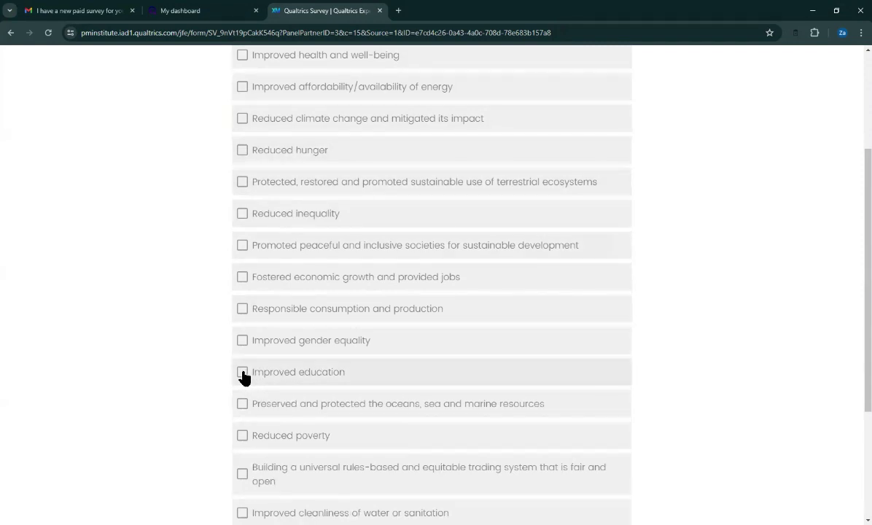
{"action": "left_click", "coordinate": [243, 315]}
{"action": "scroll", "coordinate": [272, 358], "scroll_direction": "down", "scroll_amount": 3}
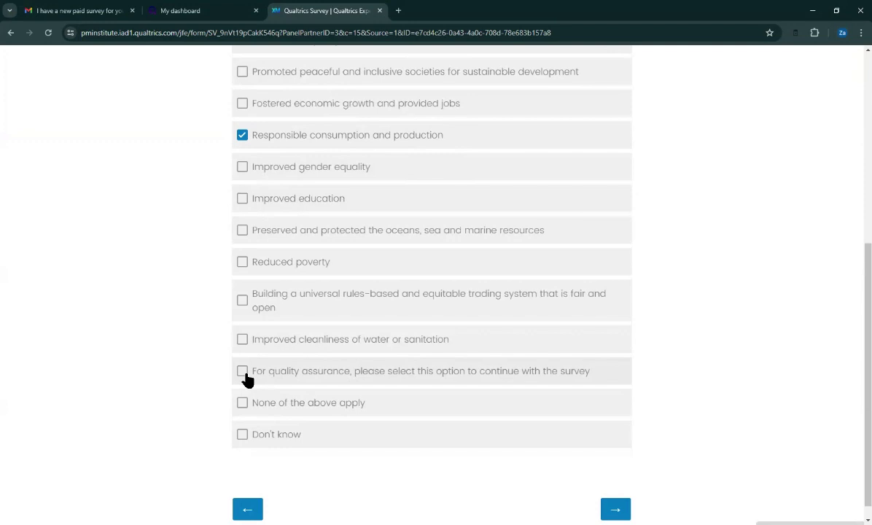
{"action": "left_click", "coordinate": [242, 372]}
{"action": "triple_click", "coordinate": [243, 370]}
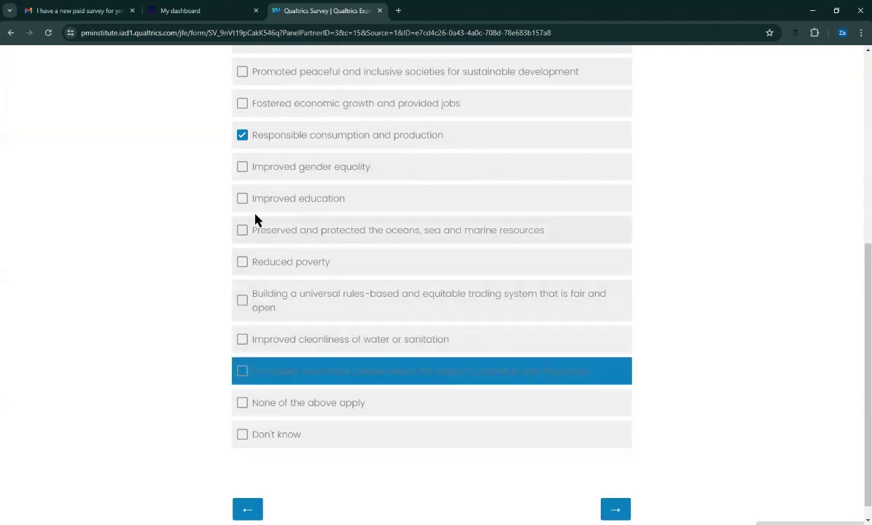
Add Reduced inequality to the project's social benefits, submit the answer and go back to the social goods question.
{"action": "scroll", "coordinate": [245, 270], "scroll_direction": "up", "scroll_amount": 5}
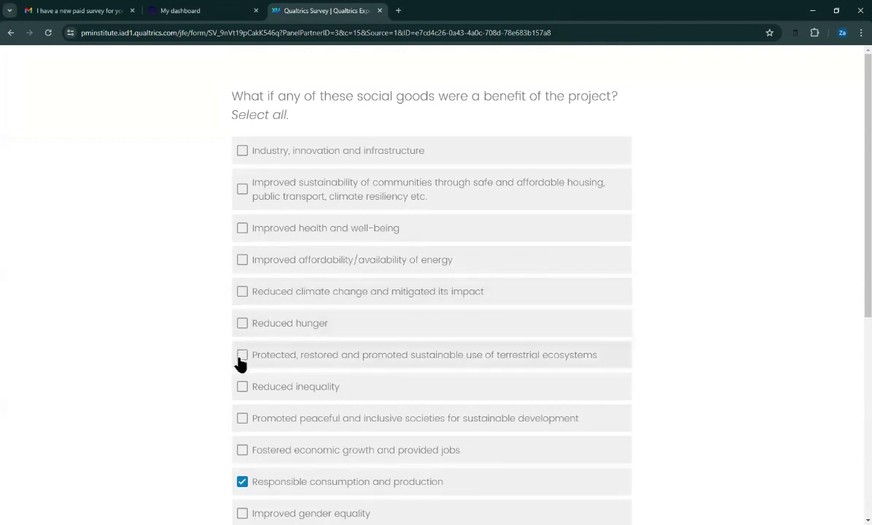
{"action": "left_click", "coordinate": [242, 386]}
{"action": "scroll", "coordinate": [474, 442], "scroll_direction": "down", "scroll_amount": 2}
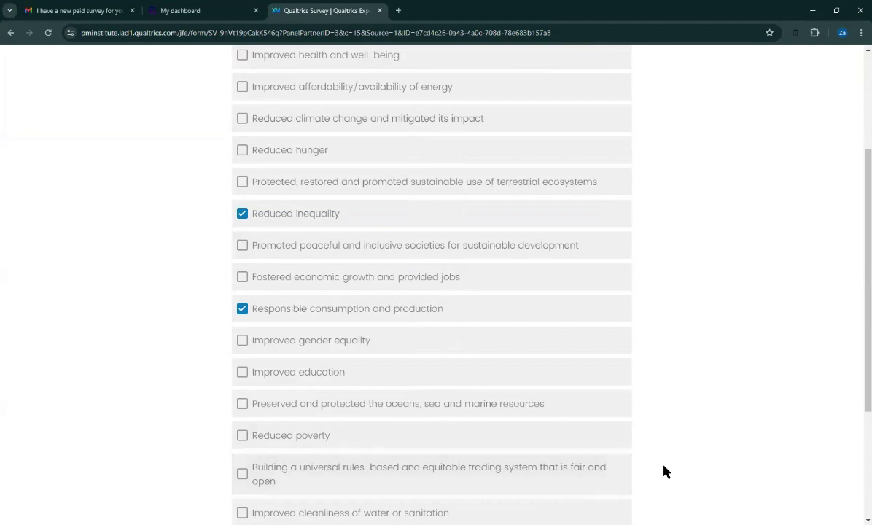
{"action": "scroll", "coordinate": [662, 471], "scroll_direction": "down", "scroll_amount": 3}
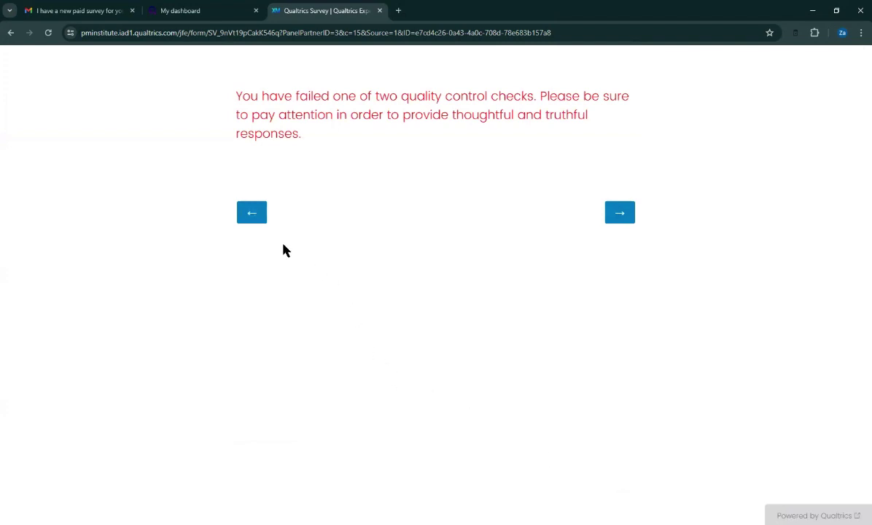
{"action": "left_click", "coordinate": [252, 213]}
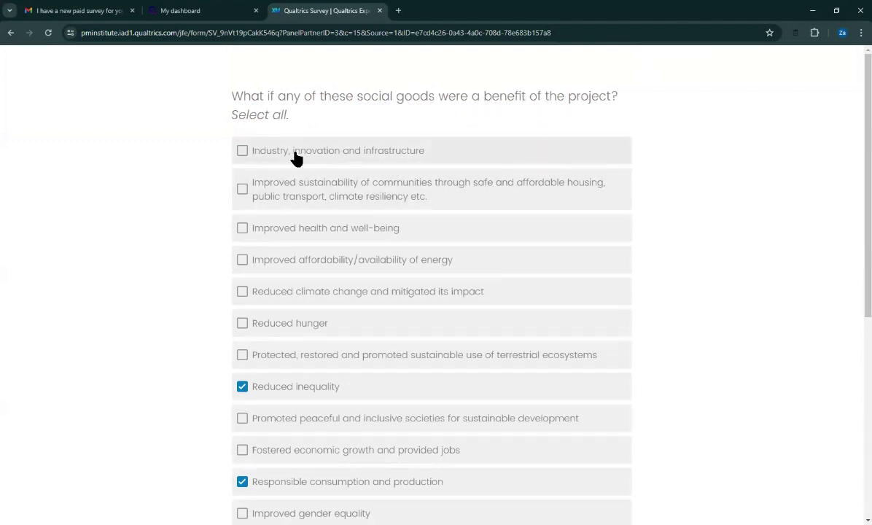
Clear Reduced inequality and Responsible consumption and production from the social goods answer and reread the question and its full option list.
{"action": "left_click", "coordinate": [244, 392]}
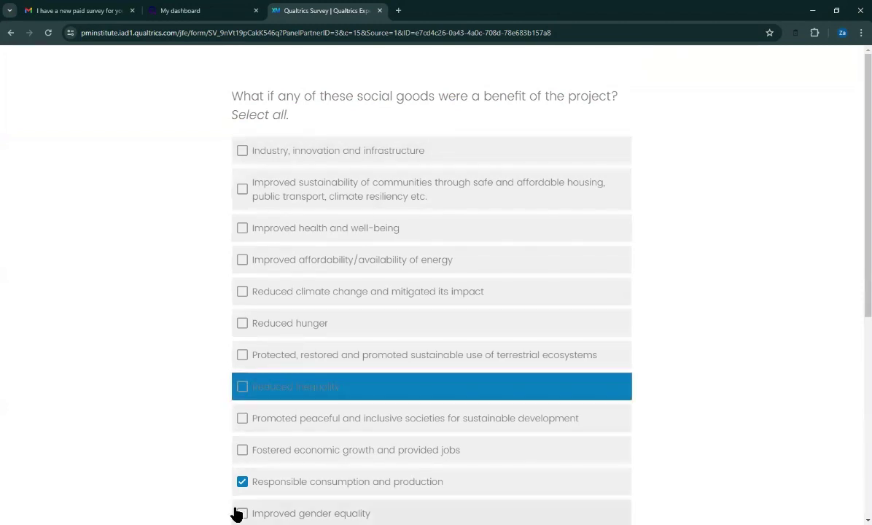
{"action": "left_click", "coordinate": [243, 483]}
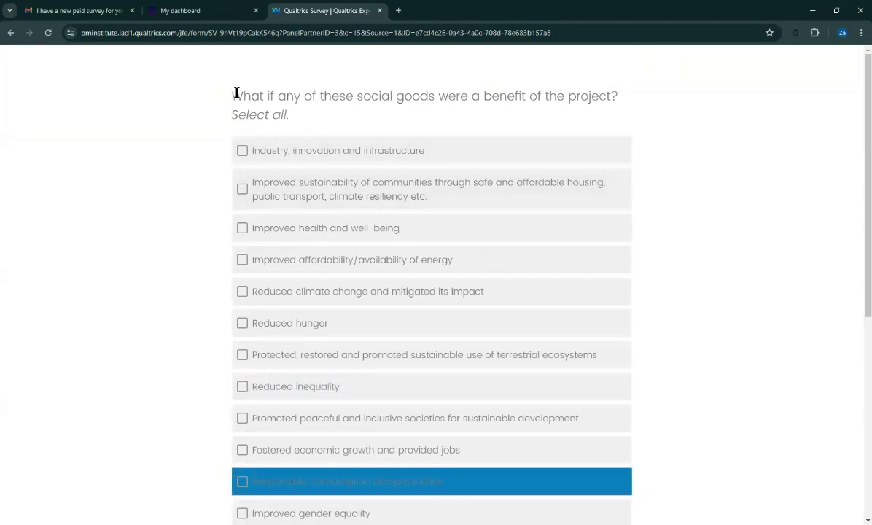
{"action": "left_click_drag", "start_coordinate": [235, 94], "coordinate": [619, 448]}
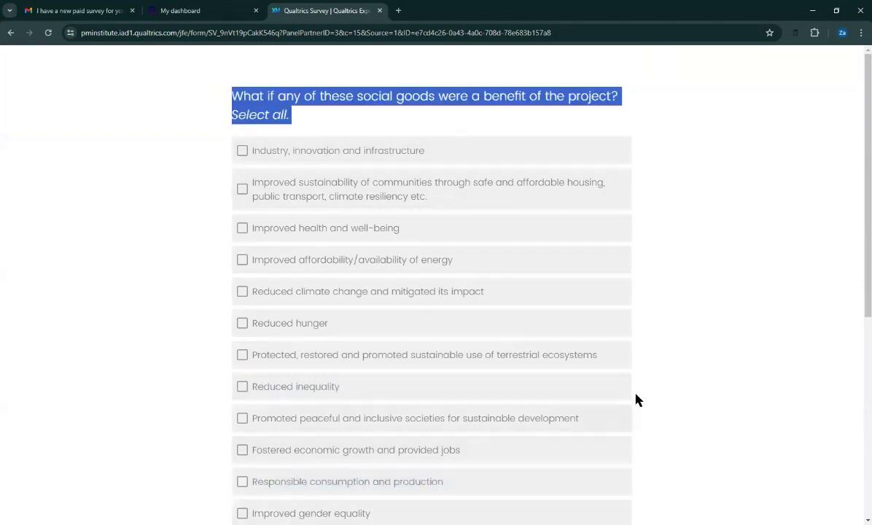
{"action": "left_click", "coordinate": [682, 294]}
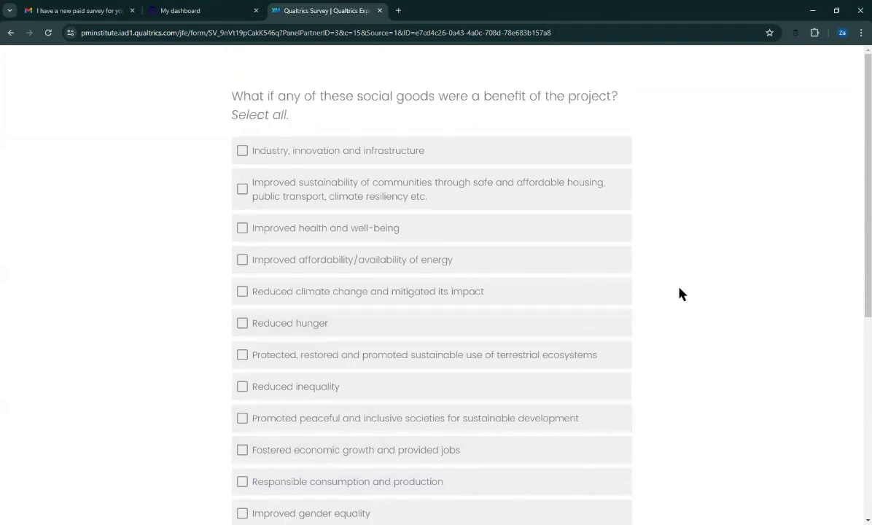
{"action": "scroll", "coordinate": [643, 305], "scroll_direction": "down", "scroll_amount": 2}
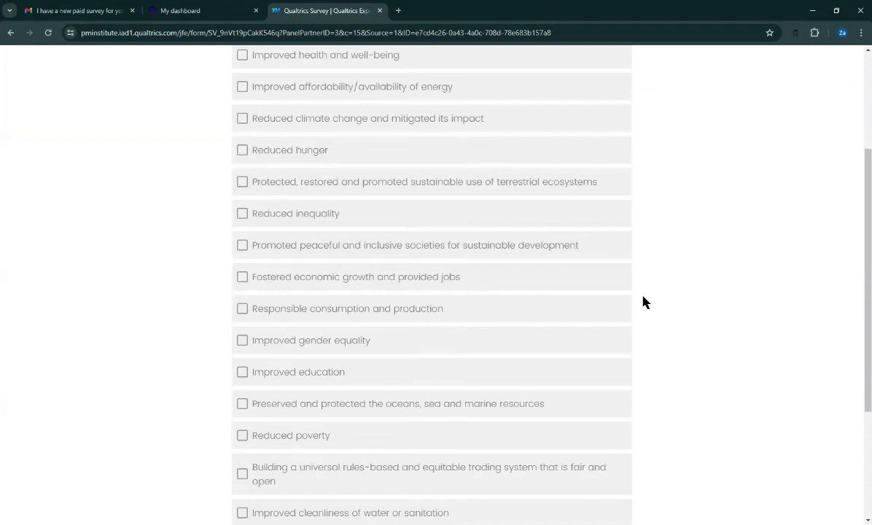
{"action": "scroll", "coordinate": [630, 289], "scroll_direction": "up", "scroll_amount": 2}
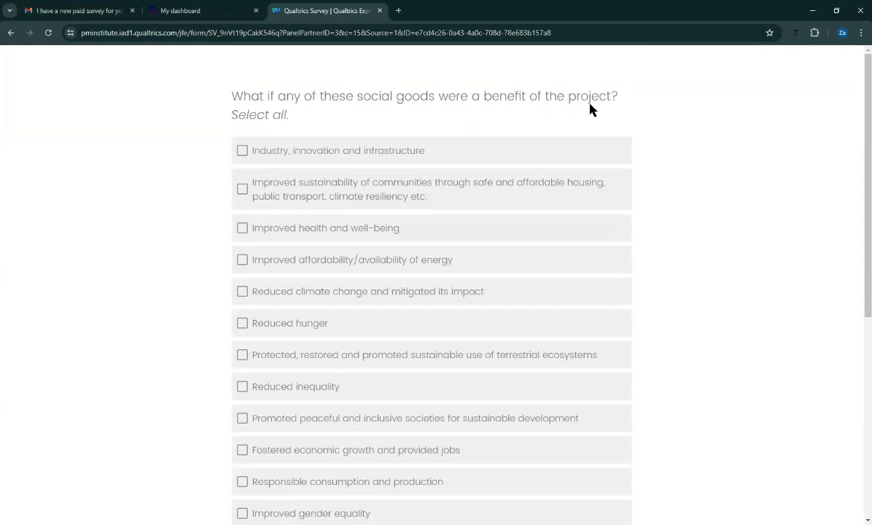
{"action": "scroll", "coordinate": [431, 217], "scroll_direction": "down", "scroll_amount": 5}
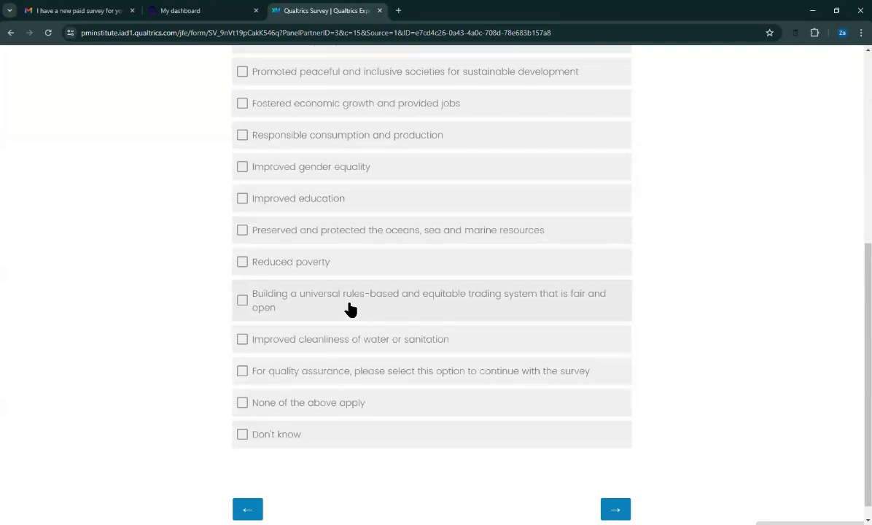
{"action": "scroll", "coordinate": [350, 310], "scroll_direction": "up", "scroll_amount": 3}
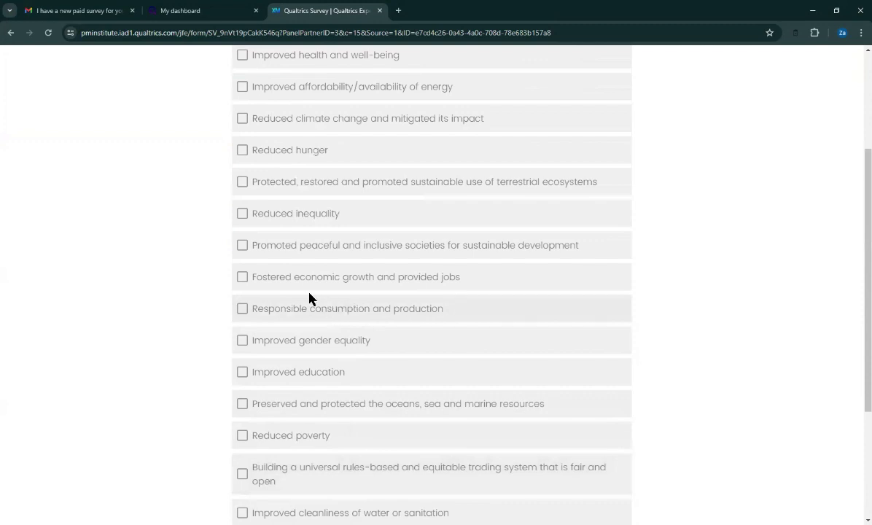
{"action": "scroll", "coordinate": [307, 299], "scroll_direction": "up", "scroll_amount": 3}
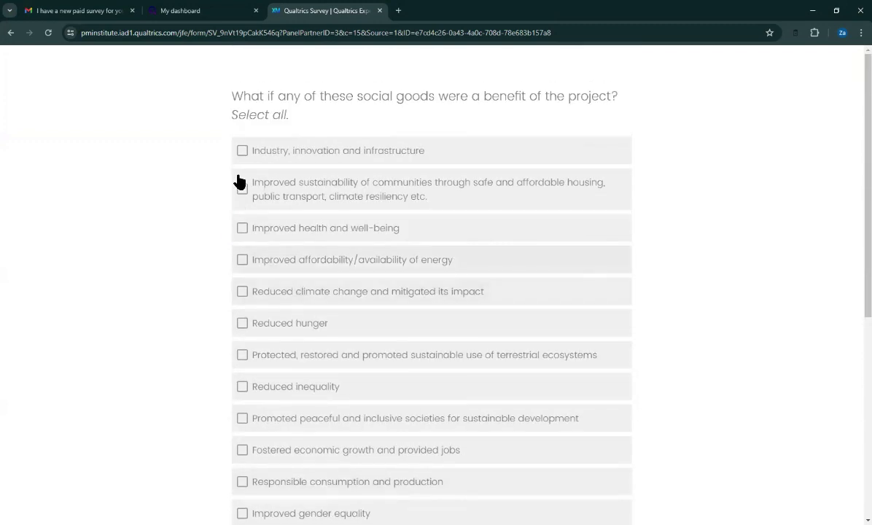
Mark Reduced climate change and mitigated its impact and Responsible consumption and production as social benefits, leaving the community sustainability option unselected.
{"action": "left_click", "coordinate": [242, 191]}
{"action": "left_click", "coordinate": [242, 294]}
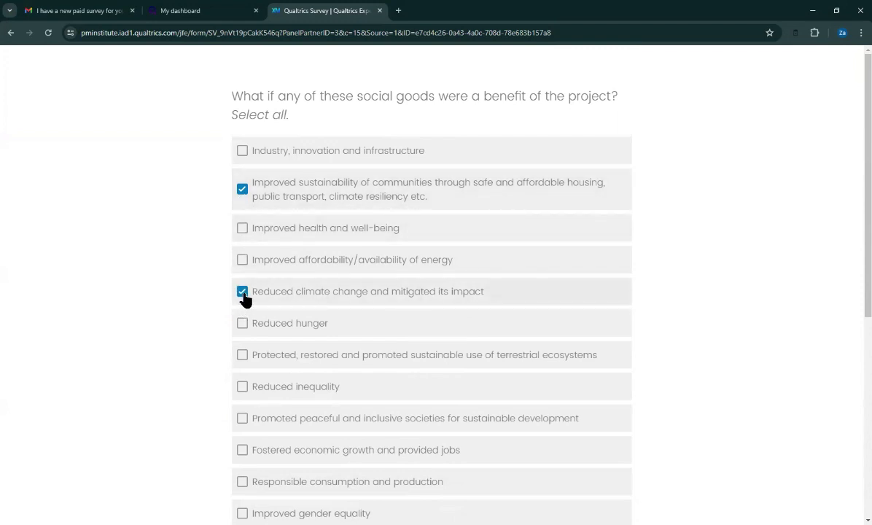
{"action": "left_click", "coordinate": [243, 191]}
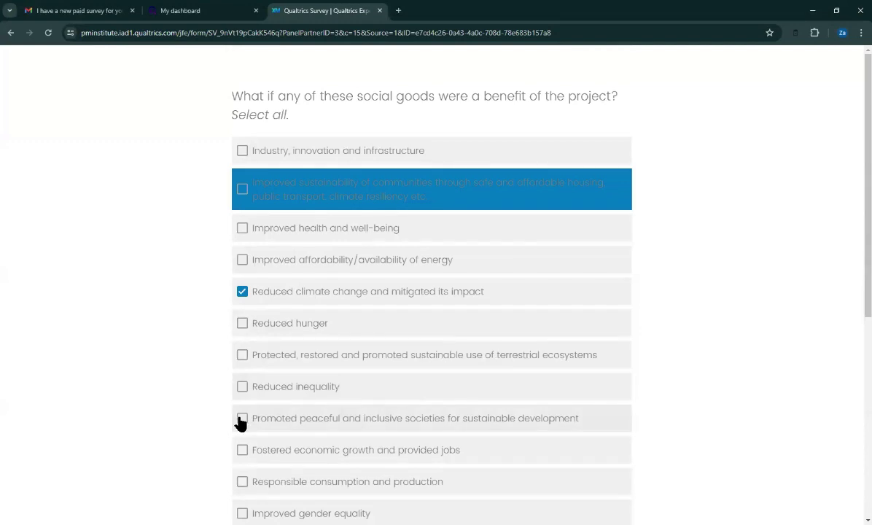
{"action": "left_click", "coordinate": [241, 483]}
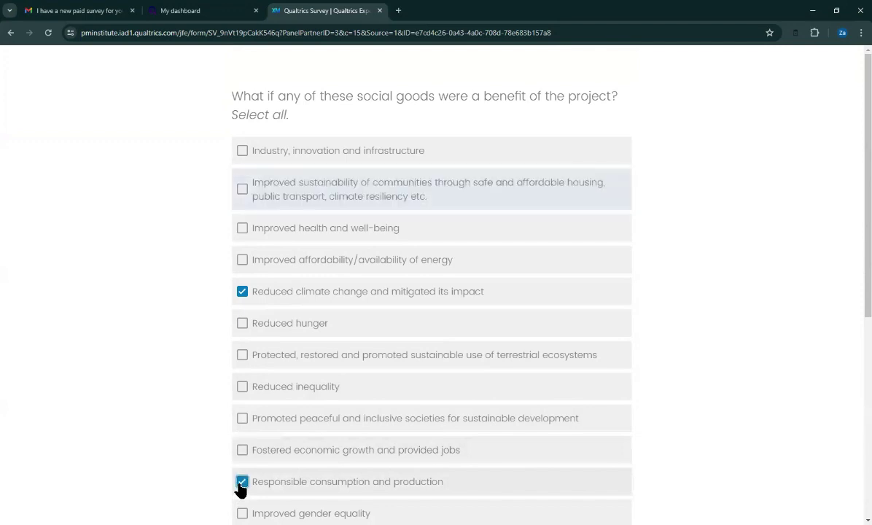
Add Improved education and Reduced poverty to the social benefits, submit the answer and continue past the quality control notice.
{"action": "scroll", "coordinate": [288, 468], "scroll_direction": "down", "scroll_amount": 2}
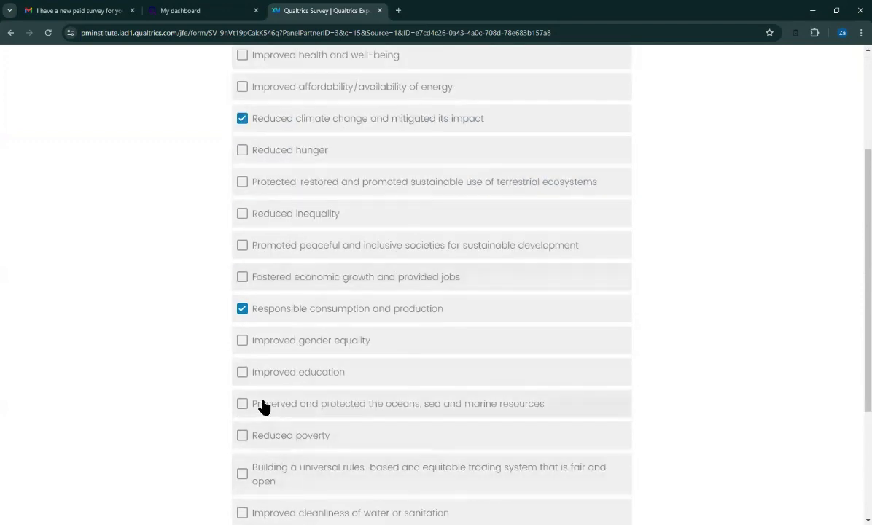
{"action": "left_click", "coordinate": [245, 375]}
{"action": "scroll", "coordinate": [277, 438], "scroll_direction": "down", "scroll_amount": 2}
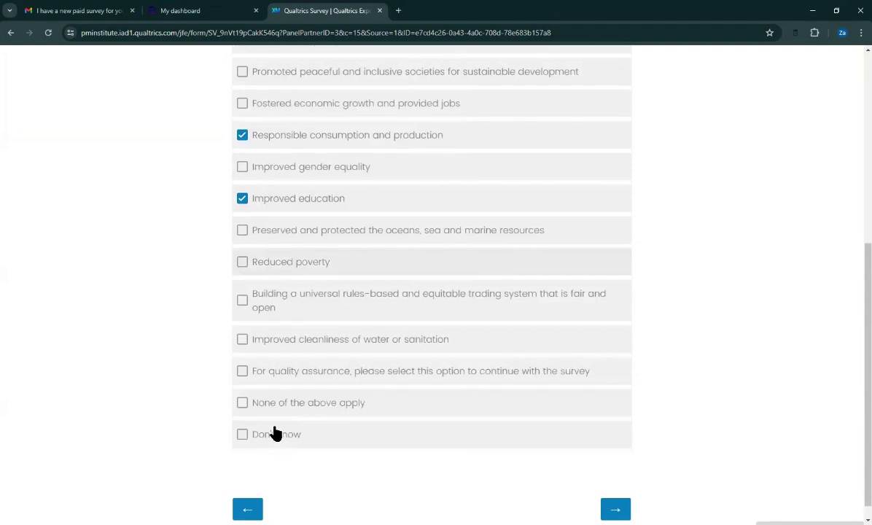
{"action": "left_click", "coordinate": [242, 263]}
{"action": "left_click", "coordinate": [621, 511]}
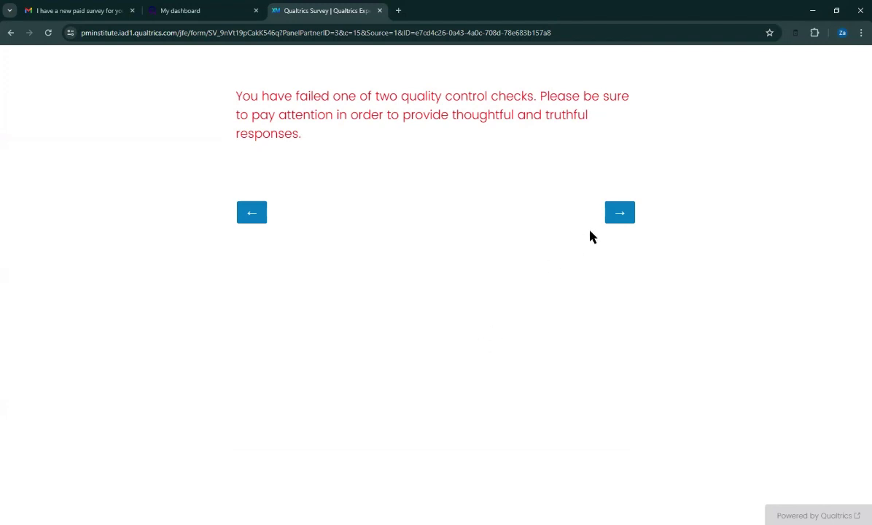
{"action": "left_click", "coordinate": [616, 218]}
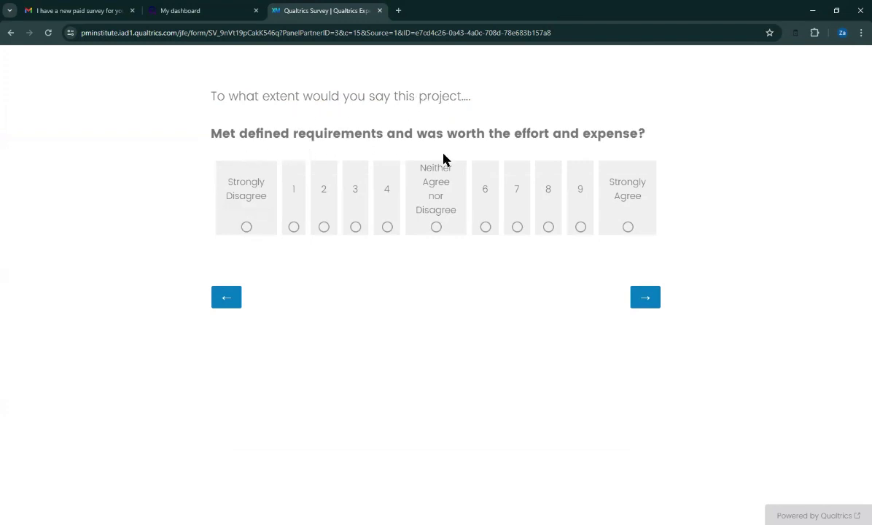
Submit agreement ratings of 6 for meeting defined requirements, 8 for meaningful positive impact and 6 for delivering value worth the expense.
{"action": "left_click", "coordinate": [489, 229]}
{"action": "left_click", "coordinate": [641, 306]}
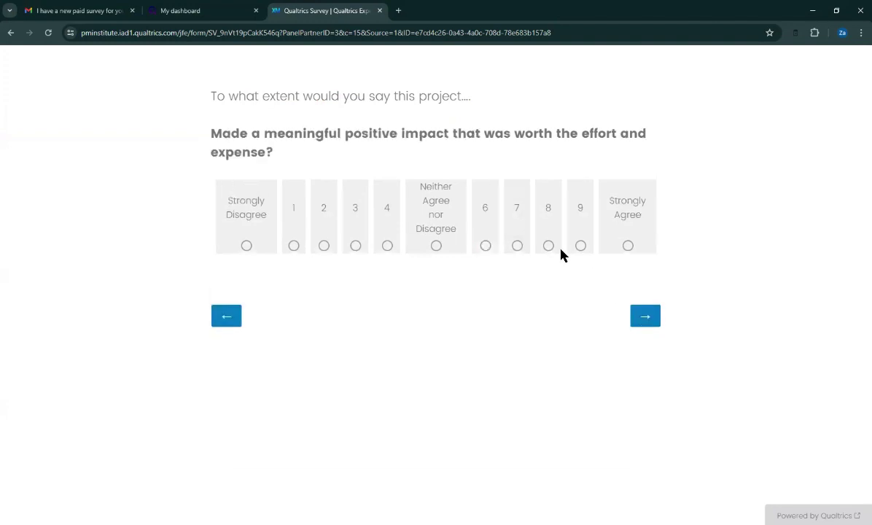
{"action": "left_click", "coordinate": [549, 248]}
{"action": "left_click", "coordinate": [645, 321]}
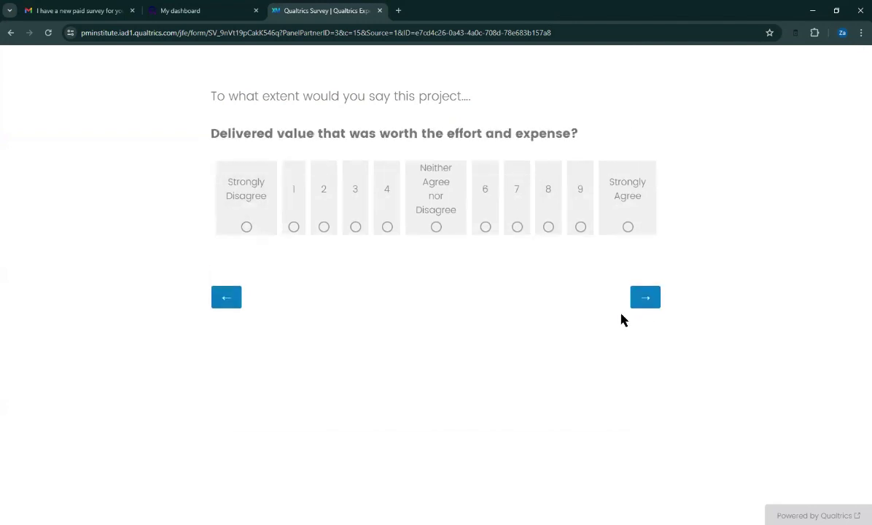
{"action": "left_click", "coordinate": [483, 232]}
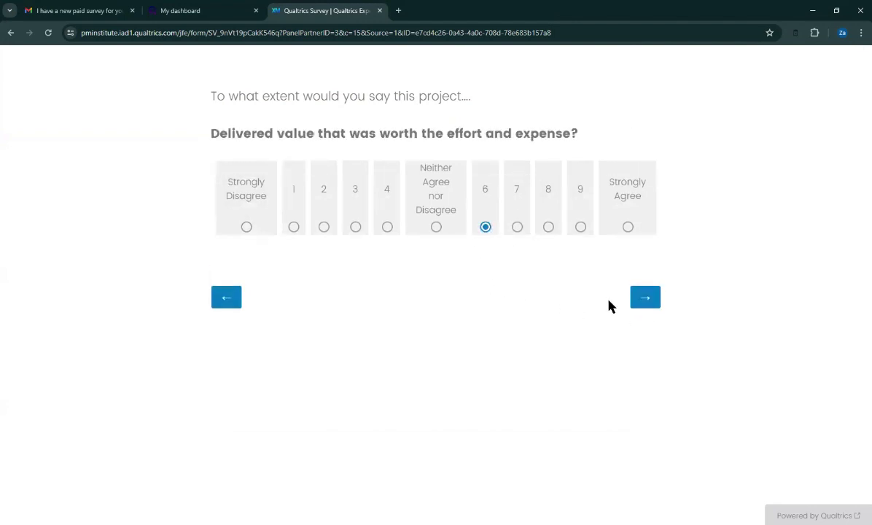
{"action": "left_click", "coordinate": [645, 310]}
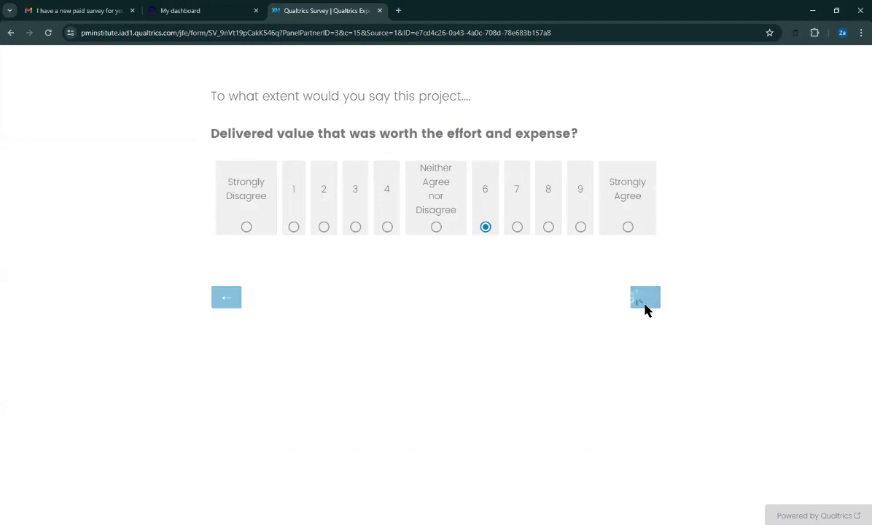
Submit agreement ratings of 8 for intended value aligned with a broader vision and 8 for sustainable value.
{"action": "left_click", "coordinate": [548, 247]}
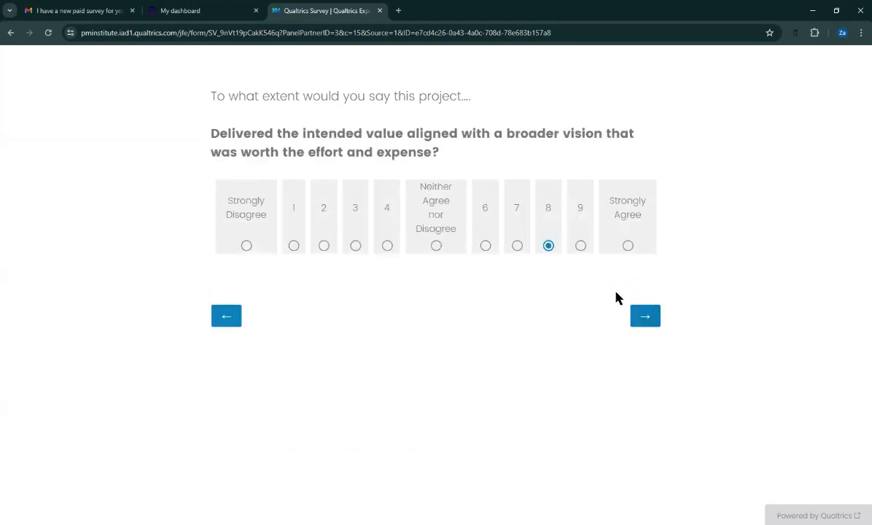
{"action": "left_click", "coordinate": [651, 318]}
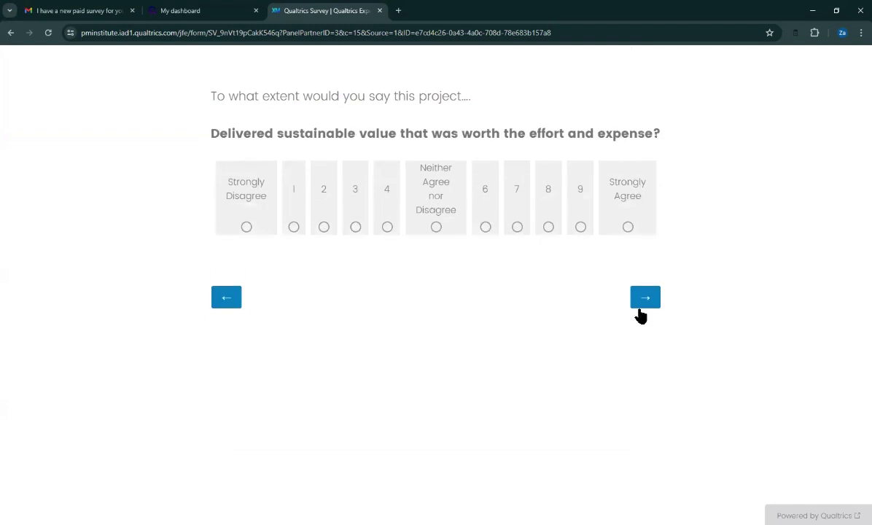
{"action": "left_click", "coordinate": [549, 228]}
{"action": "left_click", "coordinate": [646, 299]}
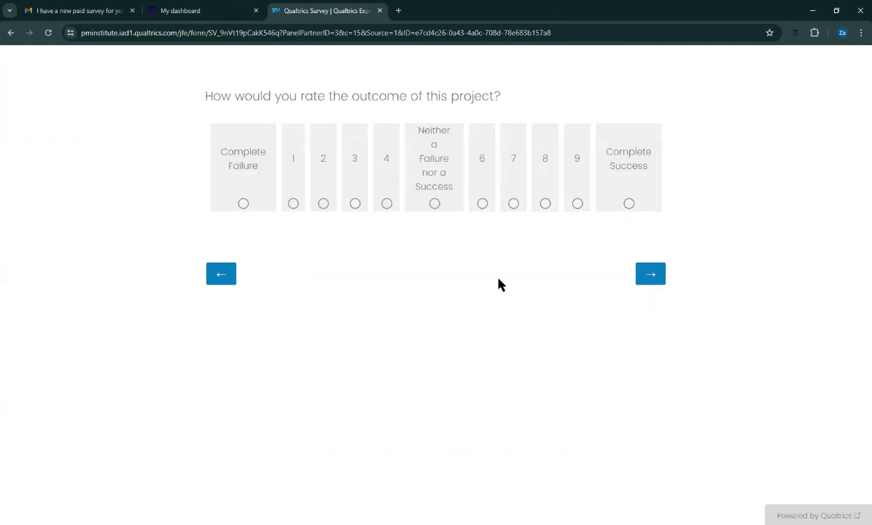
Rate the project outcome as Complete Success and answer Yes to the success criteria being defined upfront.
{"action": "left_click", "coordinate": [631, 204]}
{"action": "left_click", "coordinate": [652, 281]}
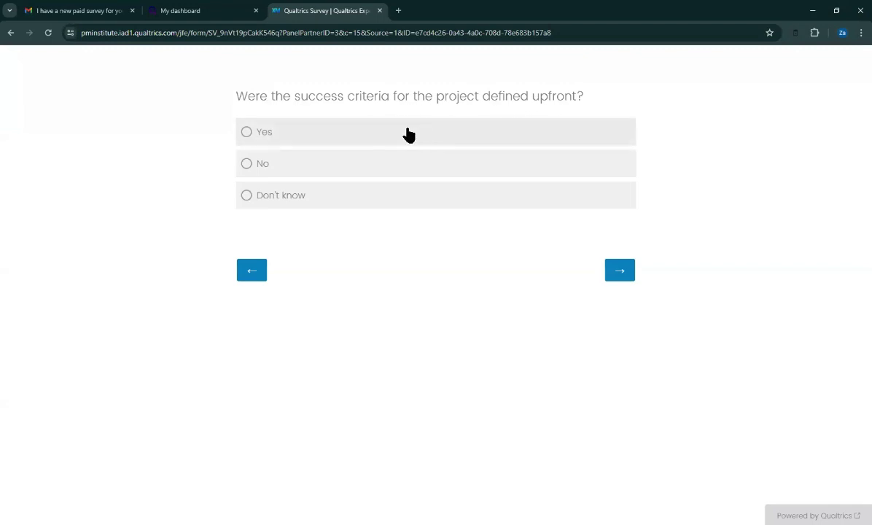
{"action": "left_click", "coordinate": [273, 137]}
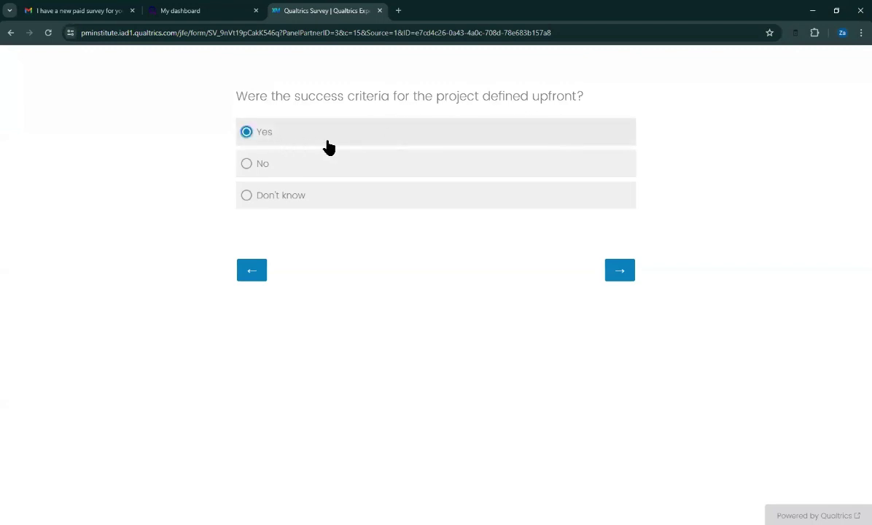
{"action": "left_click", "coordinate": [619, 274]}
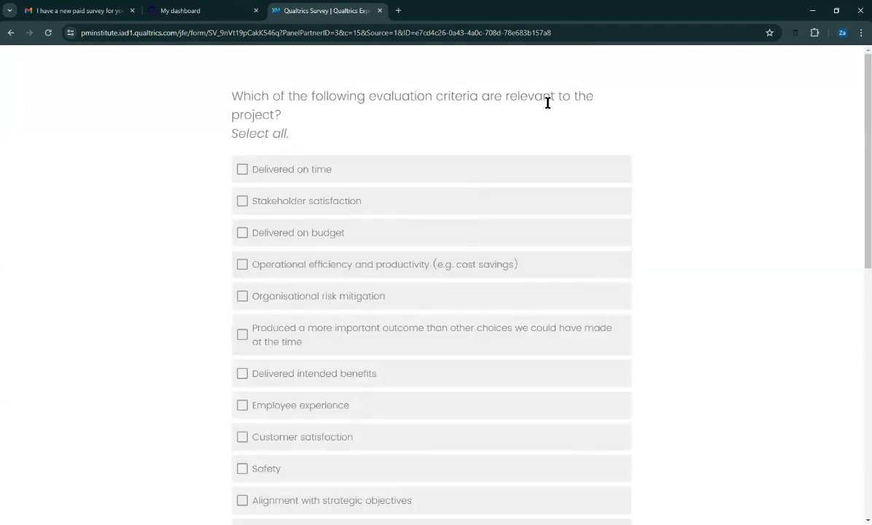
Submit Delivered on time, Delivered on budget, Employee experience and Product/service that is demonstrably better than what it replaced as relevant evaluation criteria.
{"action": "left_click", "coordinate": [242, 172]}
{"action": "left_click", "coordinate": [241, 235]}
{"action": "left_click", "coordinate": [242, 406]}
{"action": "scroll", "coordinate": [245, 414], "scroll_direction": "down", "scroll_amount": 3}
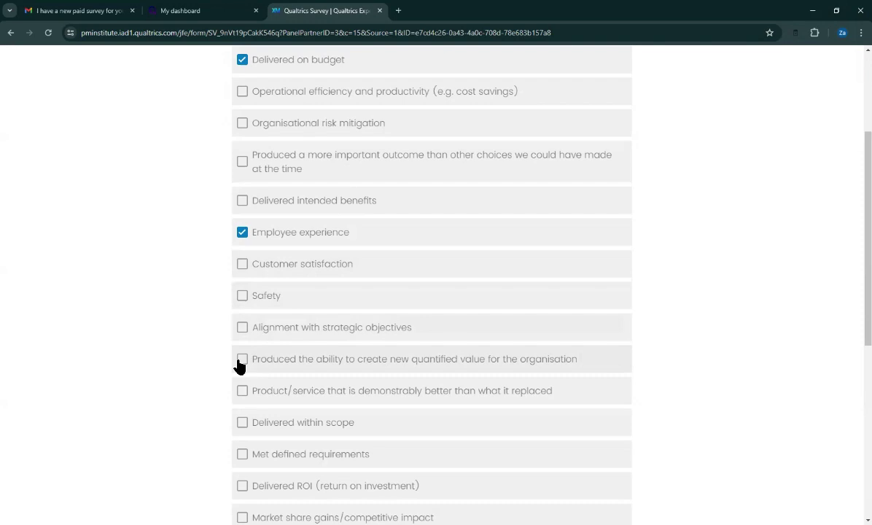
{"action": "left_click", "coordinate": [243, 392]}
{"action": "scroll", "coordinate": [584, 409], "scroll_direction": "down", "scroll_amount": 5}
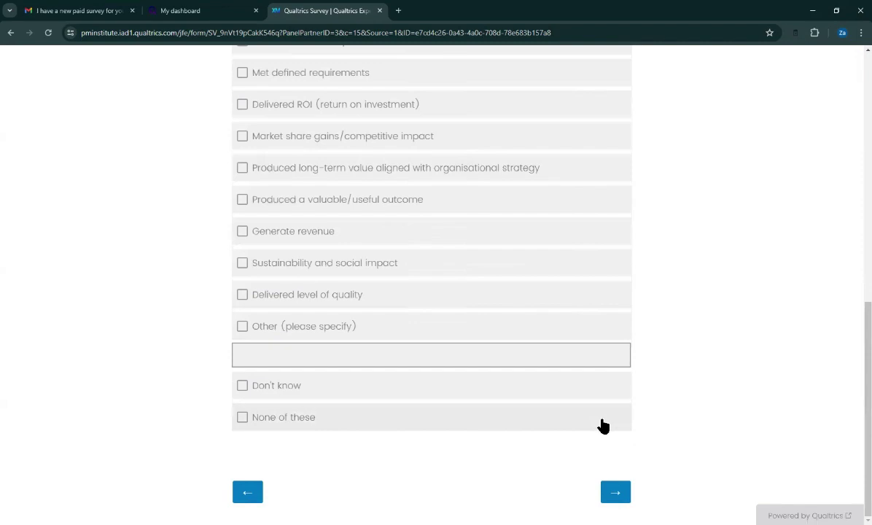
{"action": "left_click", "coordinate": [618, 491]}
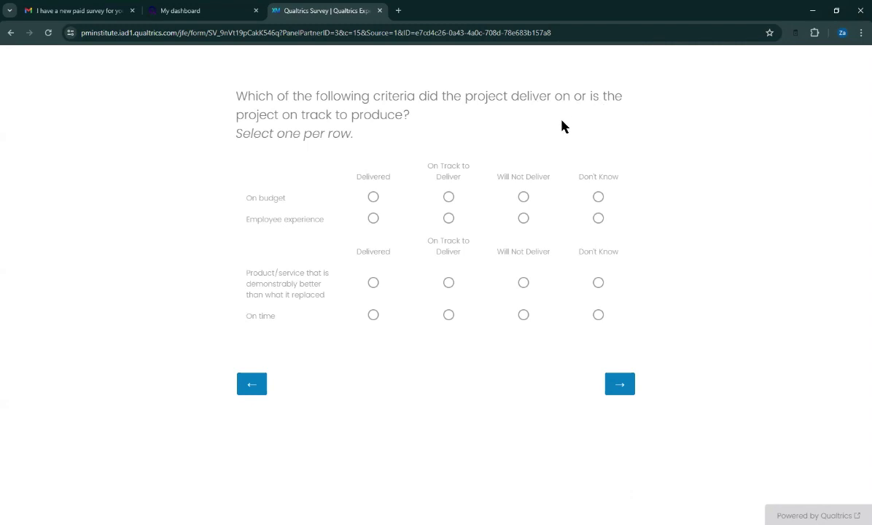
Mark Employee experience, Product/service and On time as Delivered, set On budget to On Track to Deliver, and submit the criteria table.
{"action": "left_click", "coordinate": [373, 199]}
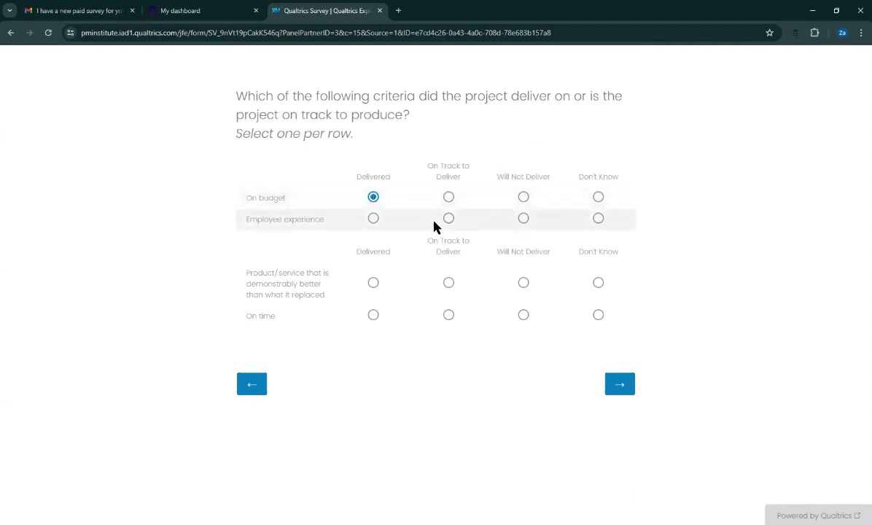
{"action": "left_click", "coordinate": [372, 219]}
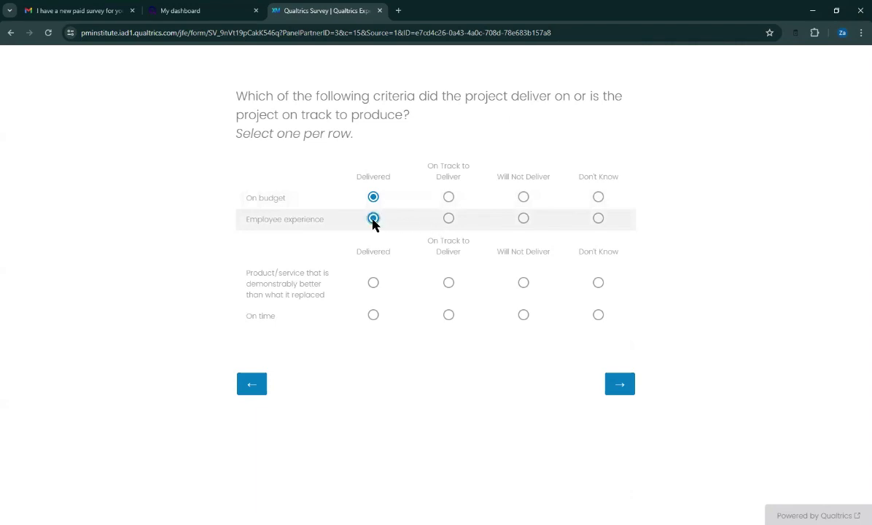
{"action": "left_click", "coordinate": [375, 284]}
{"action": "left_click", "coordinate": [370, 316]}
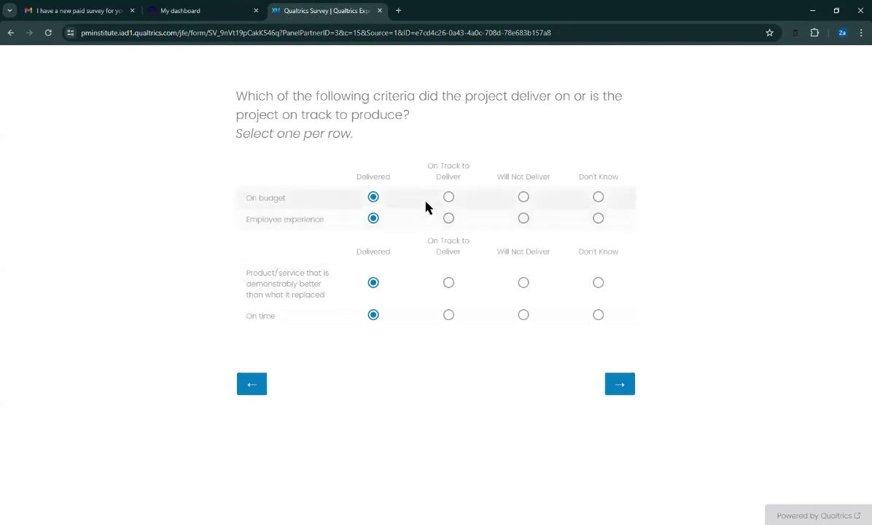
{"action": "left_click", "coordinate": [450, 198]}
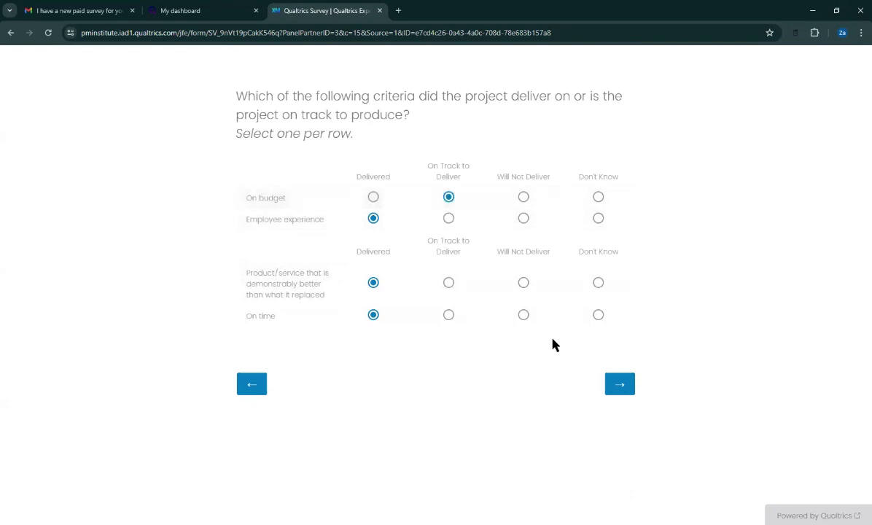
{"action": "left_click", "coordinate": [615, 384]}
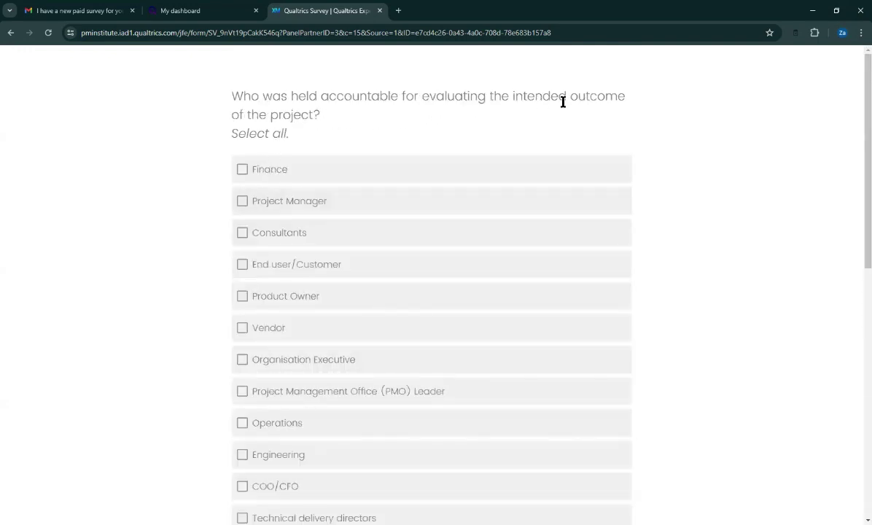
Submit Project Manager, Manufacturing and Sales/Business development directors as accountable for evaluating the outcome, and Immediately upon completion as the evaluation point.
{"action": "left_click", "coordinate": [254, 205]}
{"action": "scroll", "coordinate": [576, 350], "scroll_direction": "down", "scroll_amount": 10}
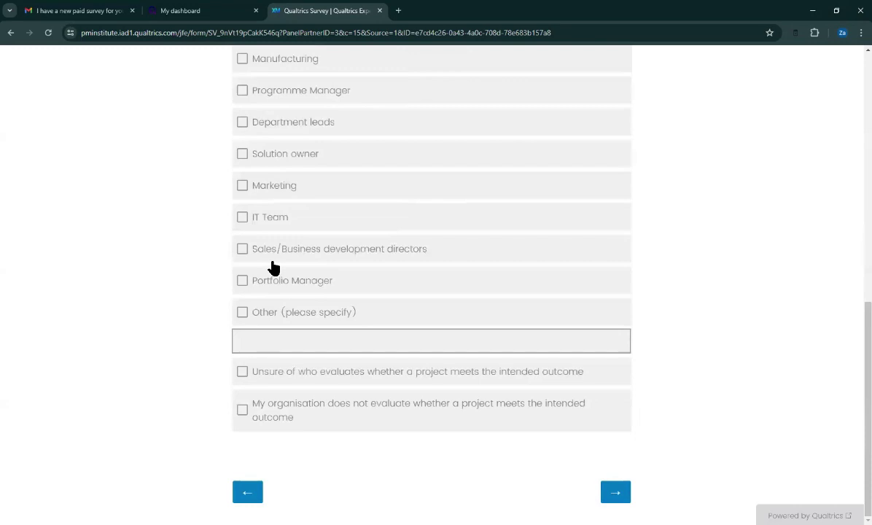
{"action": "left_click", "coordinate": [243, 59]}
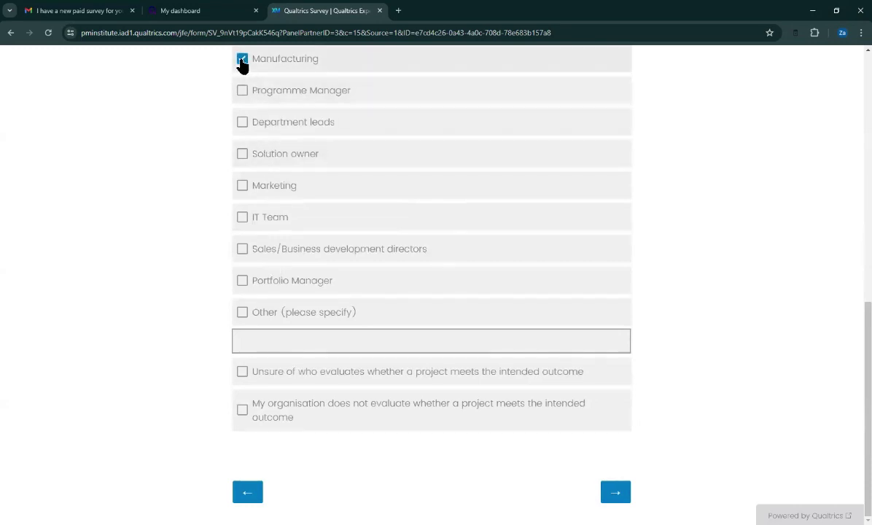
{"action": "left_click", "coordinate": [244, 248]}
{"action": "left_click", "coordinate": [619, 493]}
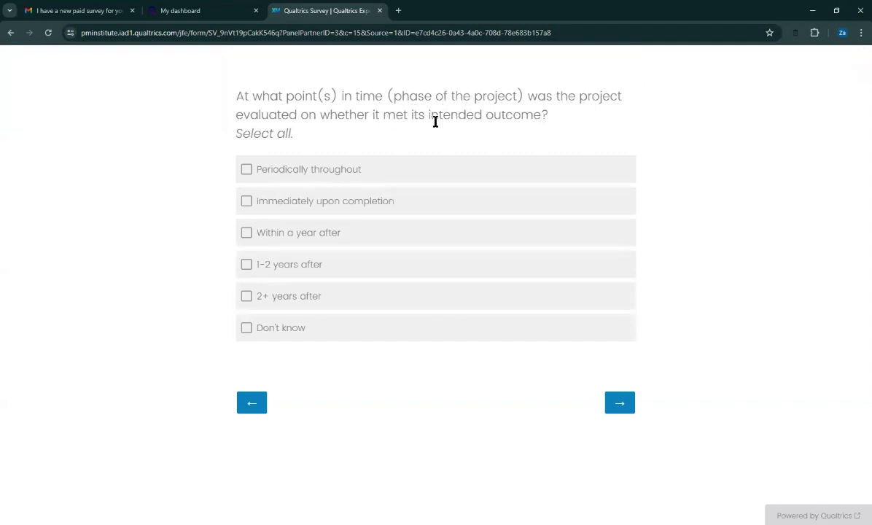
{"action": "left_click", "coordinate": [248, 201]}
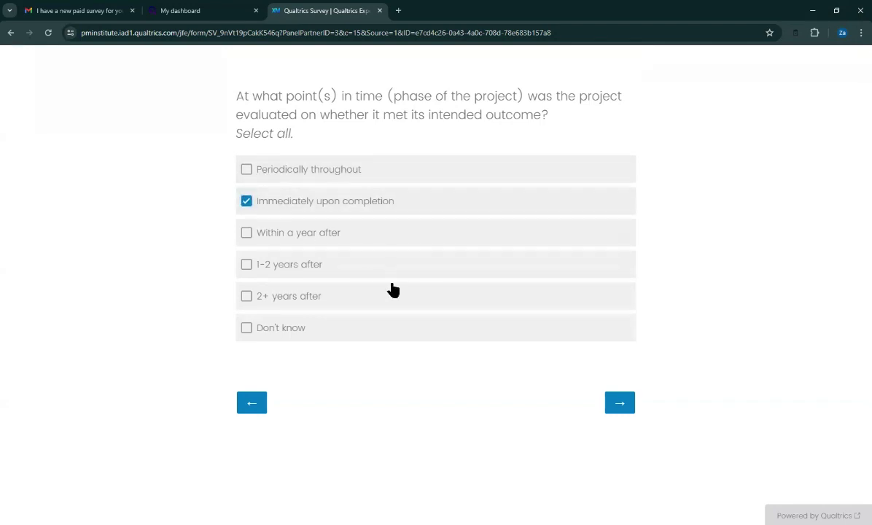
{"action": "left_click", "coordinate": [632, 409]}
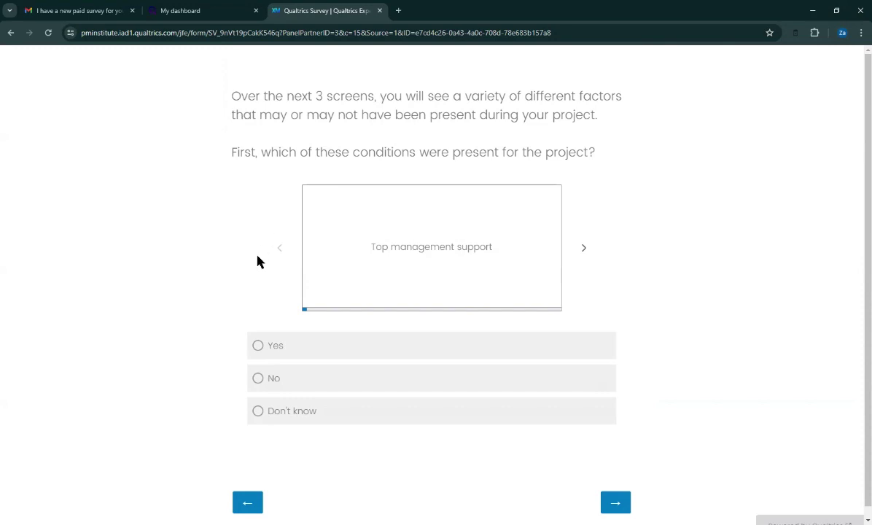
Answer the project conditions with No for top management support and a sound business case, and Yes for the second condition and a shared strategic vision.
{"action": "scroll", "coordinate": [258, 343], "scroll_direction": "down", "scroll_amount": 1}
{"action": "left_click", "coordinate": [268, 370]}
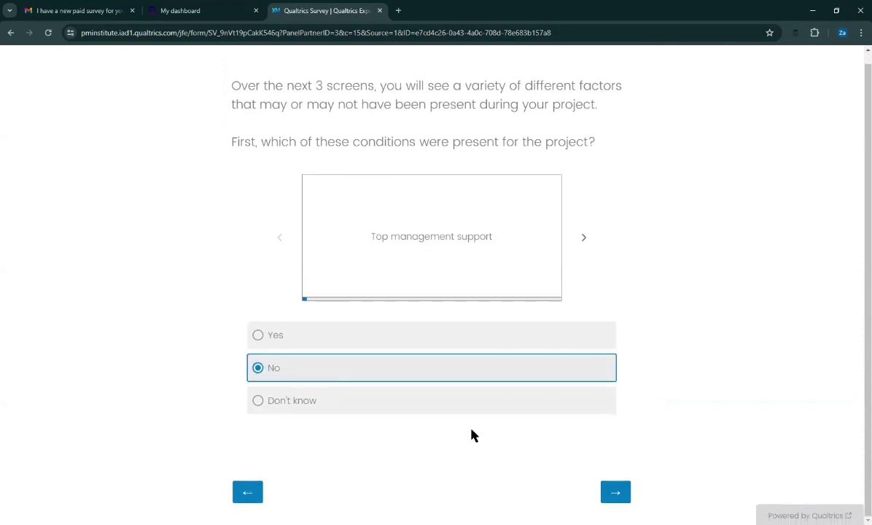
{"action": "left_click", "coordinate": [280, 336]}
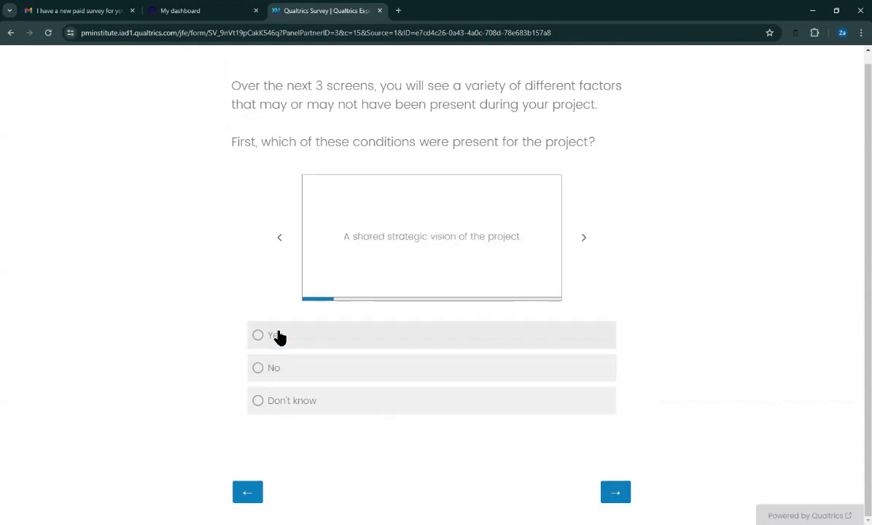
{"action": "left_click", "coordinate": [277, 339]}
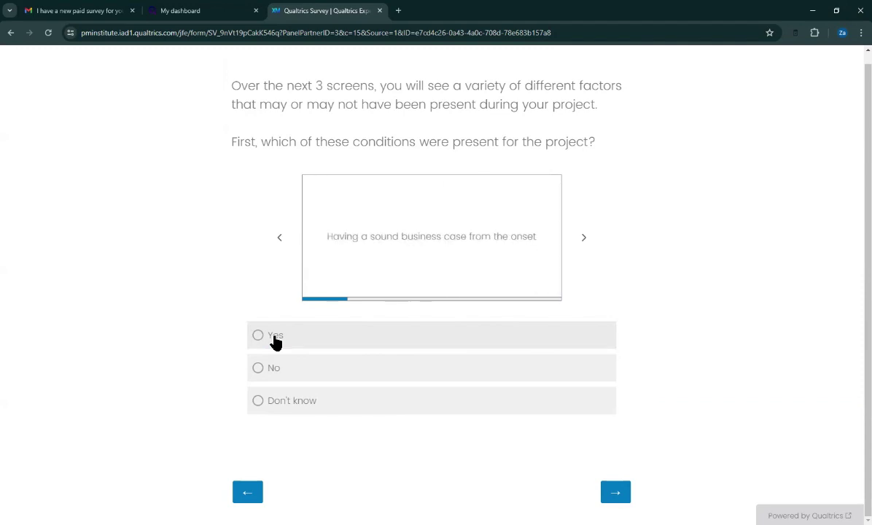
{"action": "left_click", "coordinate": [276, 367]}
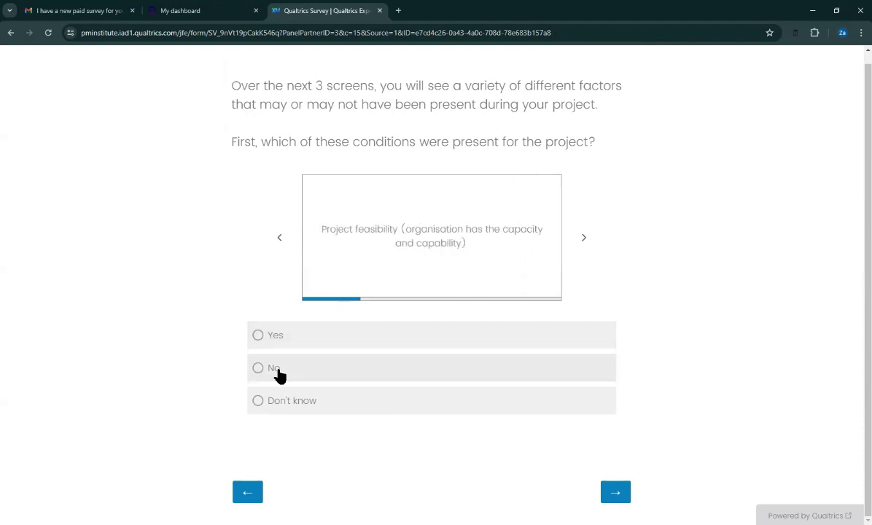
Answer Yes to project feasibility, ability to operationalise outcomes and favourable external conditions, and No to adequate funding and scope changes through a structured process.
{"action": "left_click", "coordinate": [285, 339]}
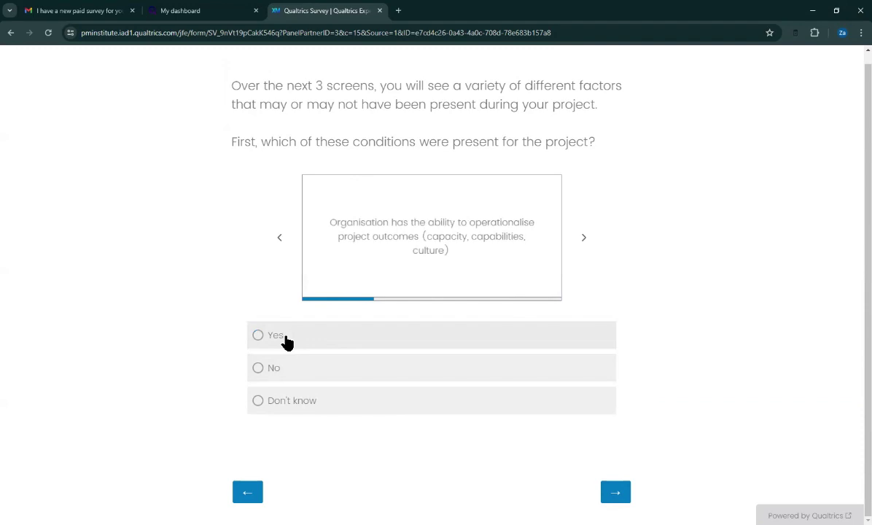
{"action": "left_click", "coordinate": [285, 340]}
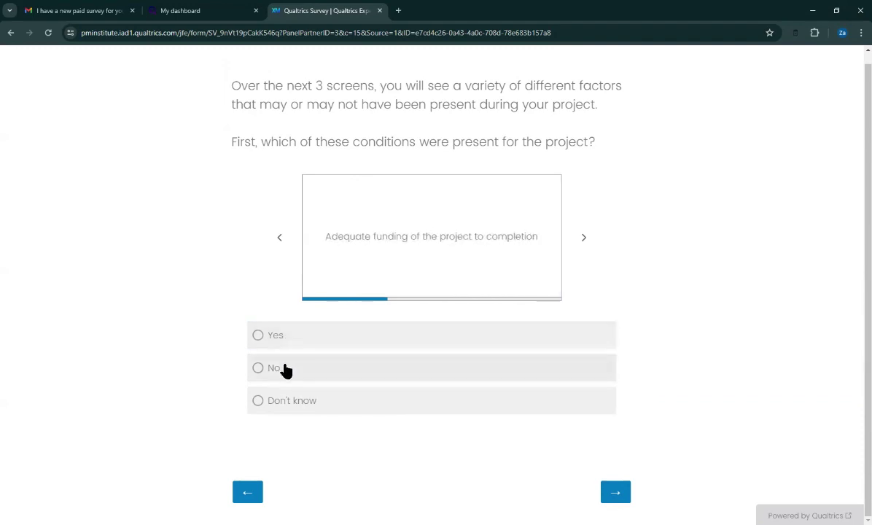
{"action": "left_click", "coordinate": [285, 371]}
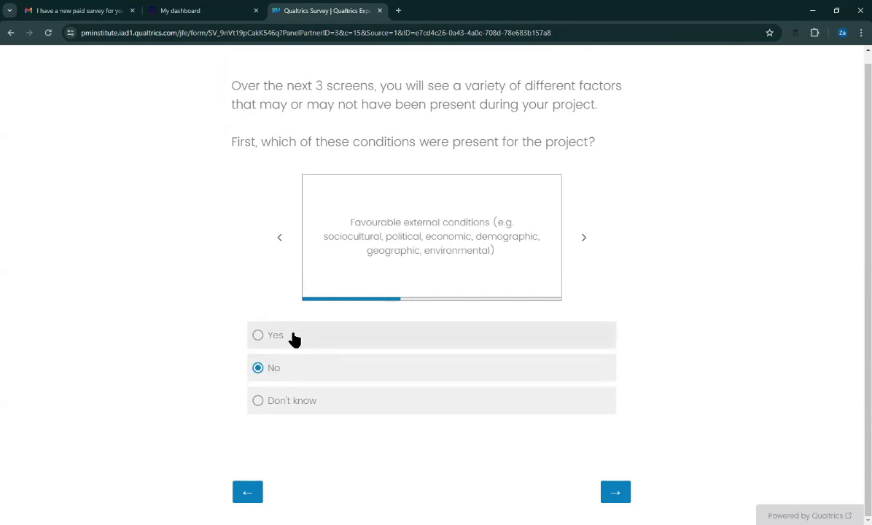
{"action": "left_click", "coordinate": [294, 337]}
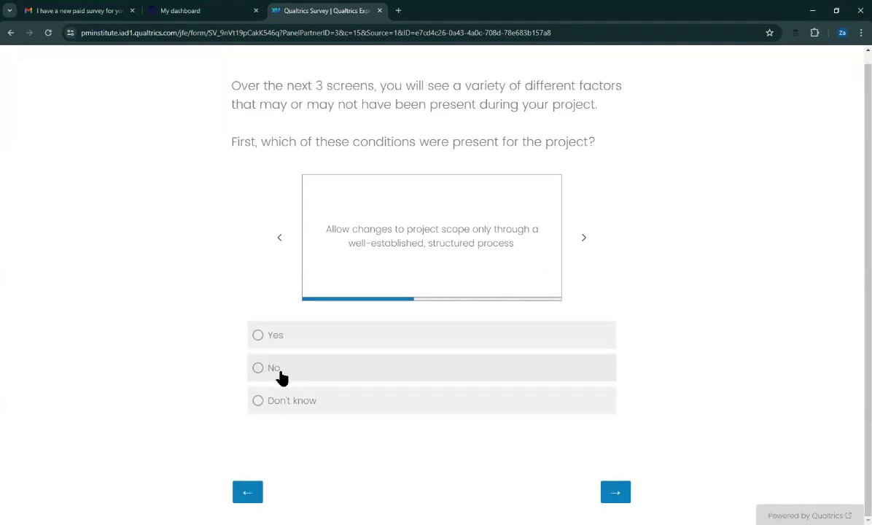
{"action": "left_click", "coordinate": [273, 371]}
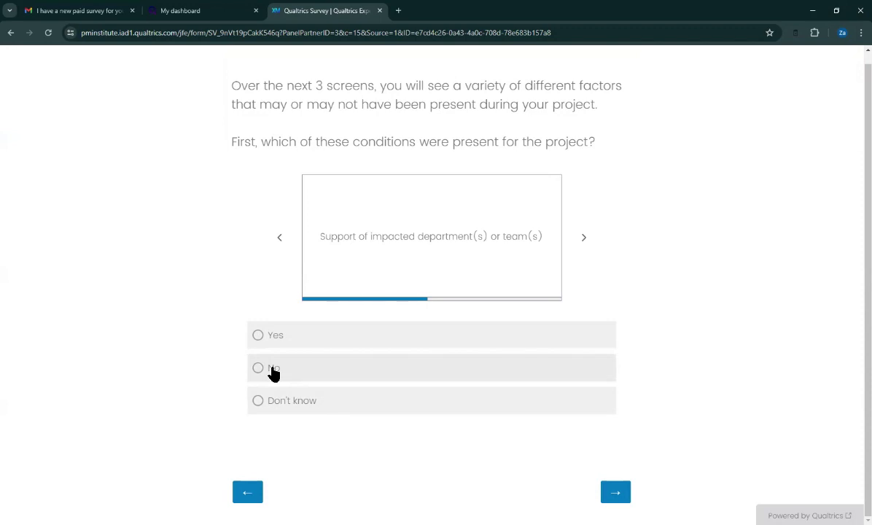
Answer Yes to impacted department support, project team structure and flexibility, and absence of bureaucracy, and No to formal strategy alignment and structural flexibility of organisation.
{"action": "left_click", "coordinate": [275, 343]}
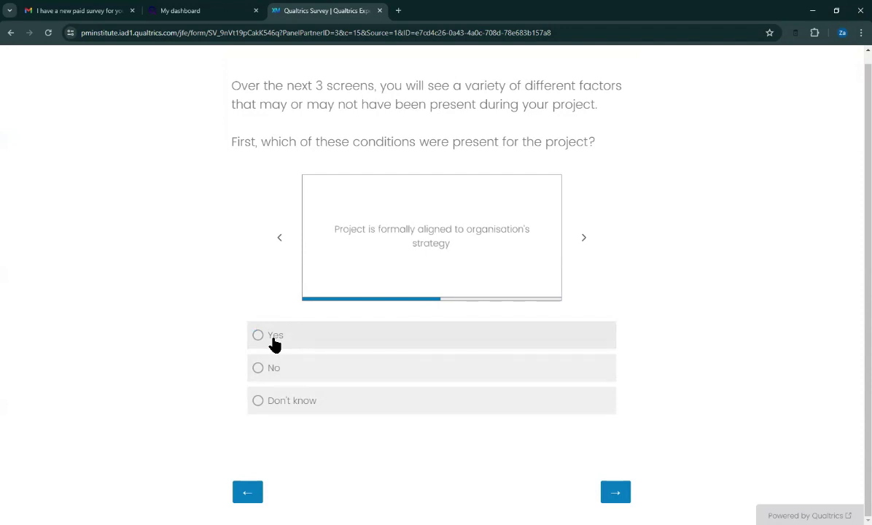
{"action": "left_click", "coordinate": [278, 364]}
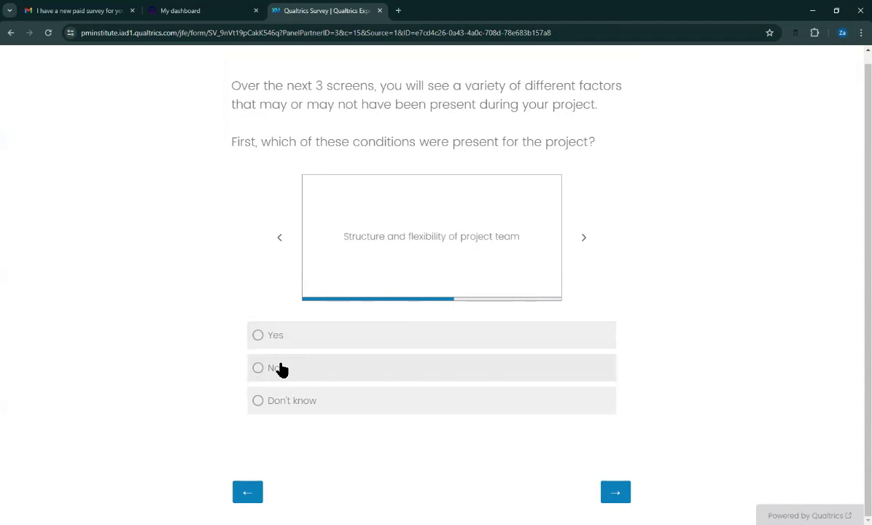
{"action": "left_click", "coordinate": [278, 342]}
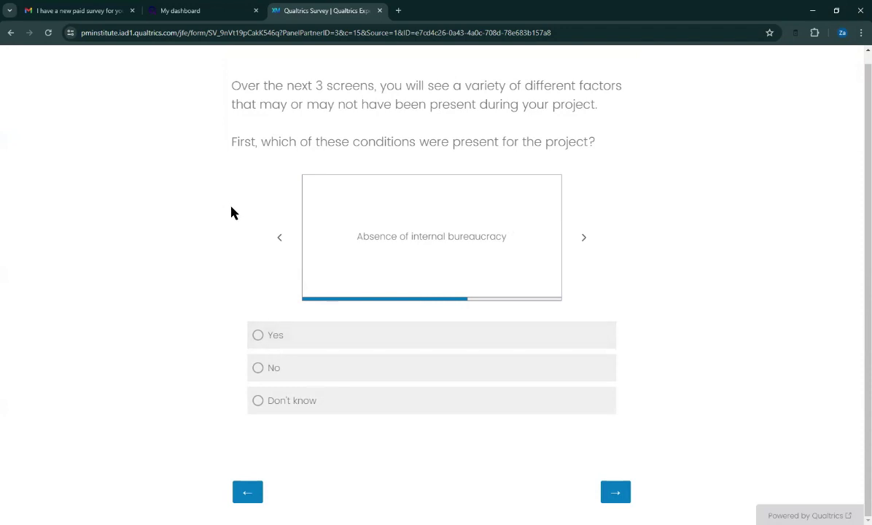
{"action": "left_click", "coordinate": [277, 347]}
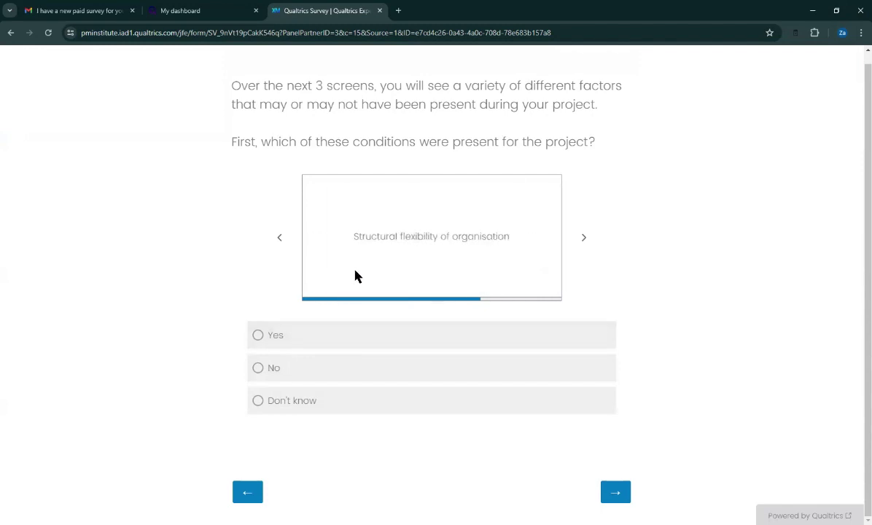
{"action": "left_click", "coordinate": [284, 372]}
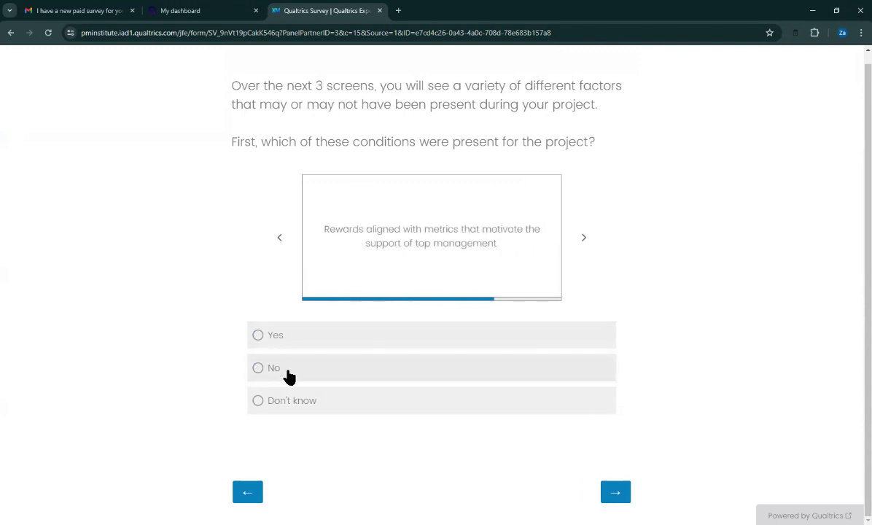
Answer No to metric-aligned rewards, public support and minimum startup difficulties, Yes to funder control, on-site project management and organisational commitment, and submit the conditions.
{"action": "left_click", "coordinate": [275, 373]}
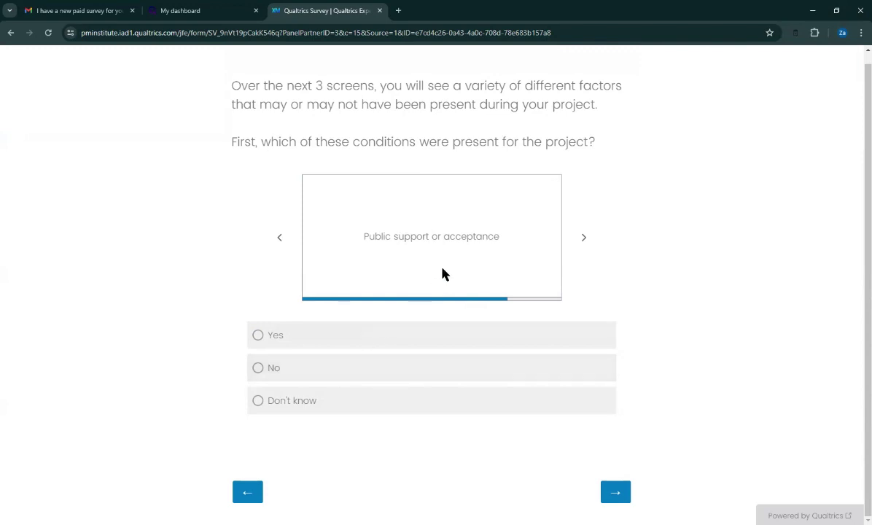
{"action": "left_click", "coordinate": [288, 374]}
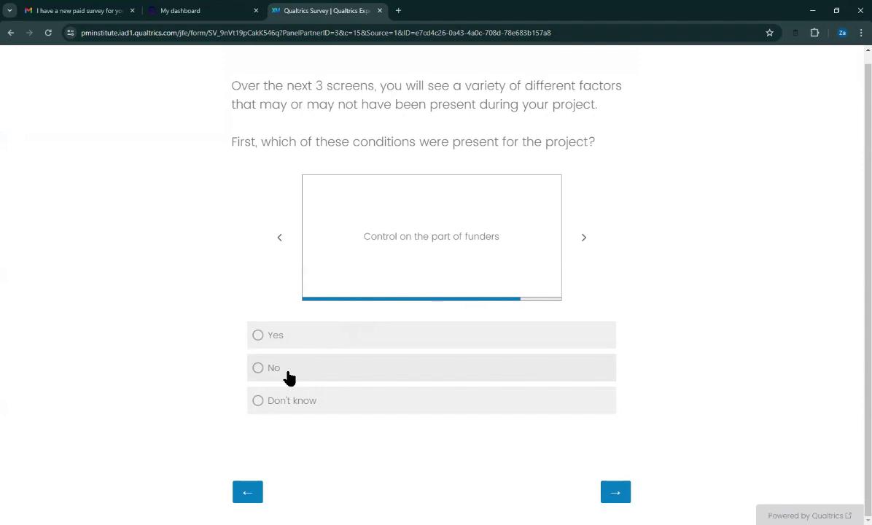
{"action": "left_click", "coordinate": [312, 343]}
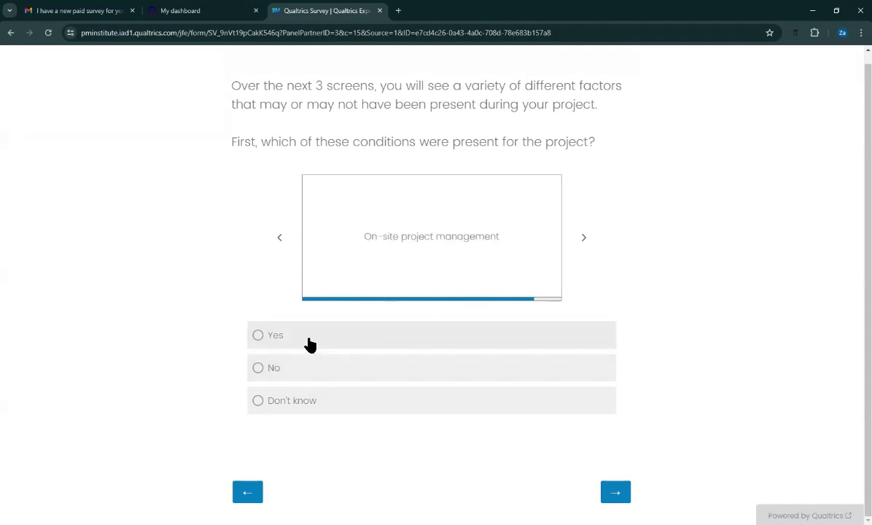
{"action": "left_click", "coordinate": [306, 342]}
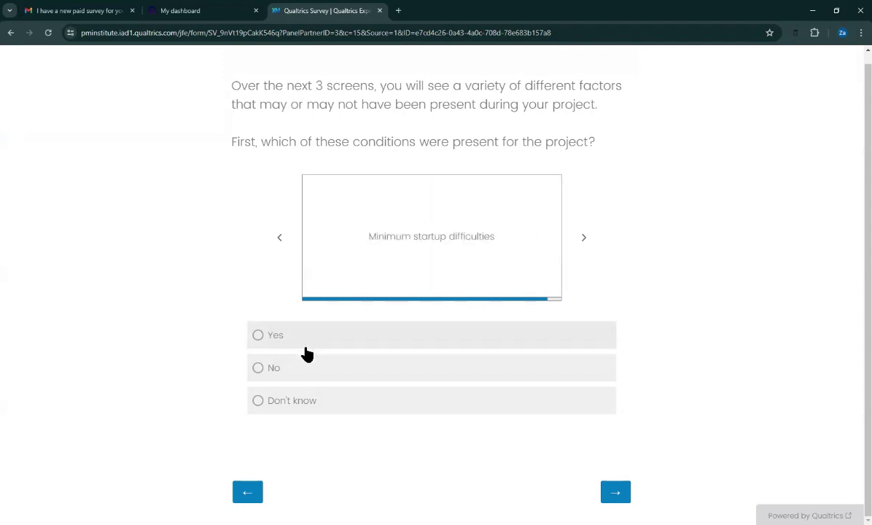
{"action": "left_click", "coordinate": [299, 369]}
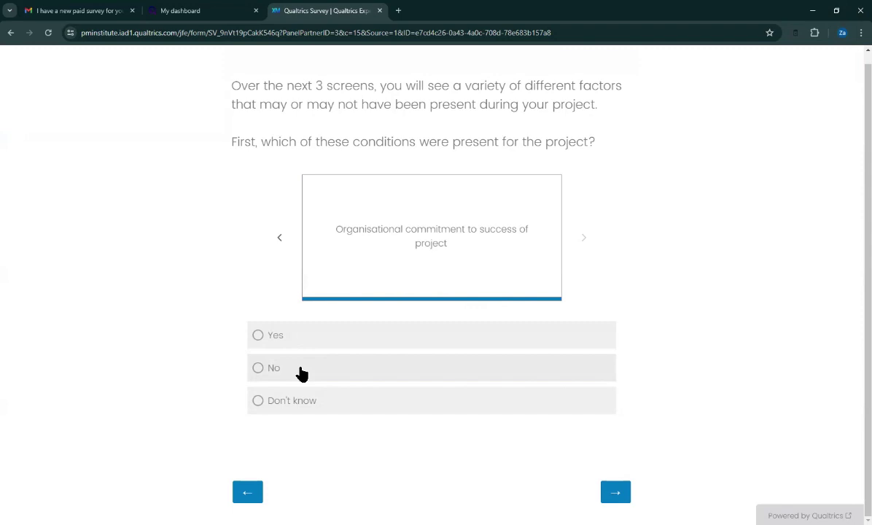
{"action": "left_click", "coordinate": [298, 340]}
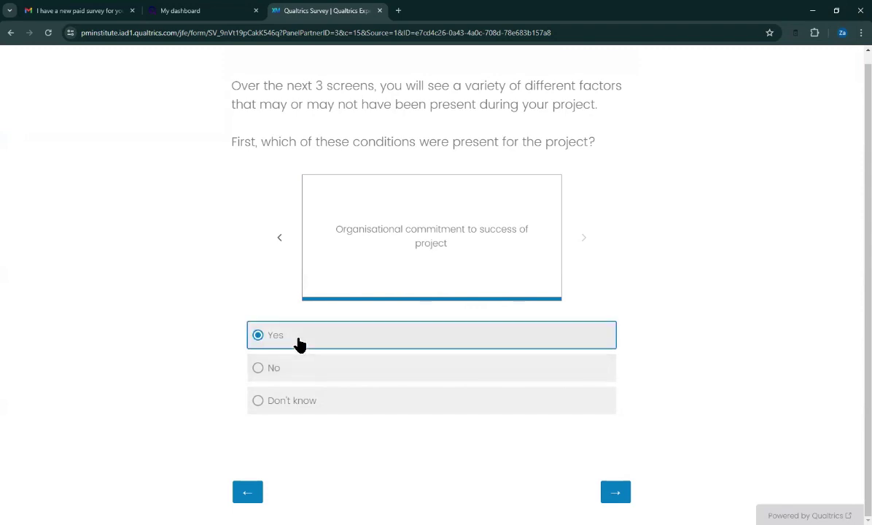
{"action": "left_click", "coordinate": [613, 493]}
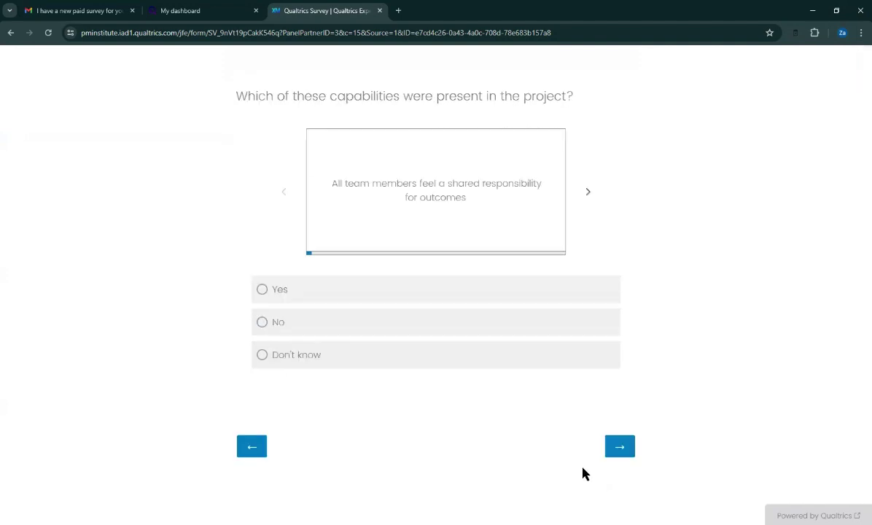
Answer Yes to shared responsibility for outcomes, effective project governance and empowered team members, and No to effective quality management and the fifth capability.
{"action": "left_click", "coordinate": [306, 290]}
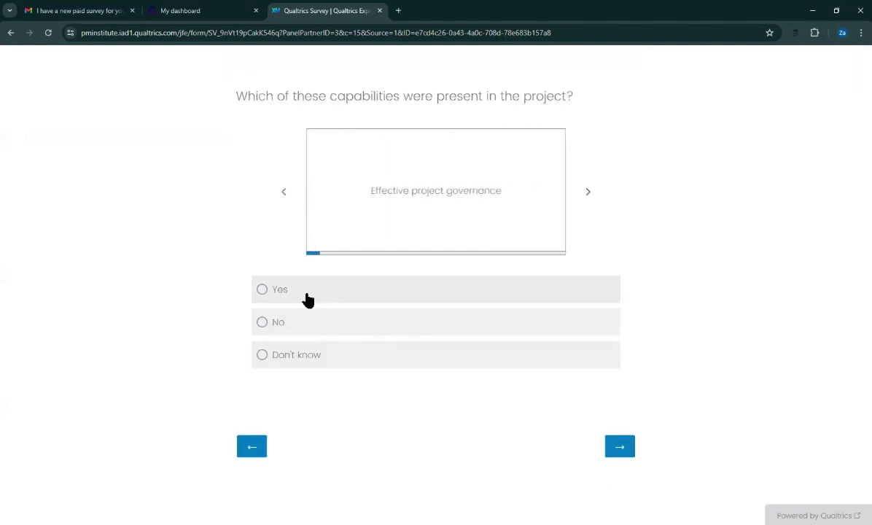
{"action": "left_click", "coordinate": [307, 299]}
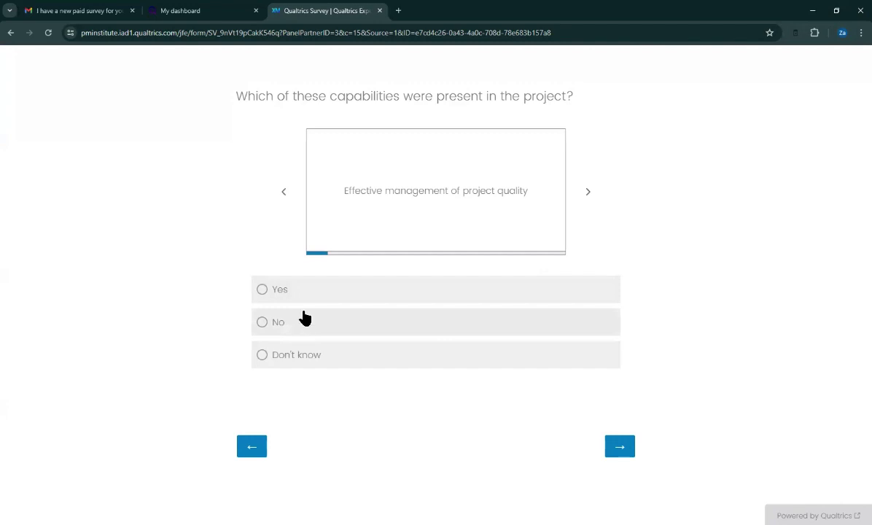
{"action": "left_click", "coordinate": [306, 325]}
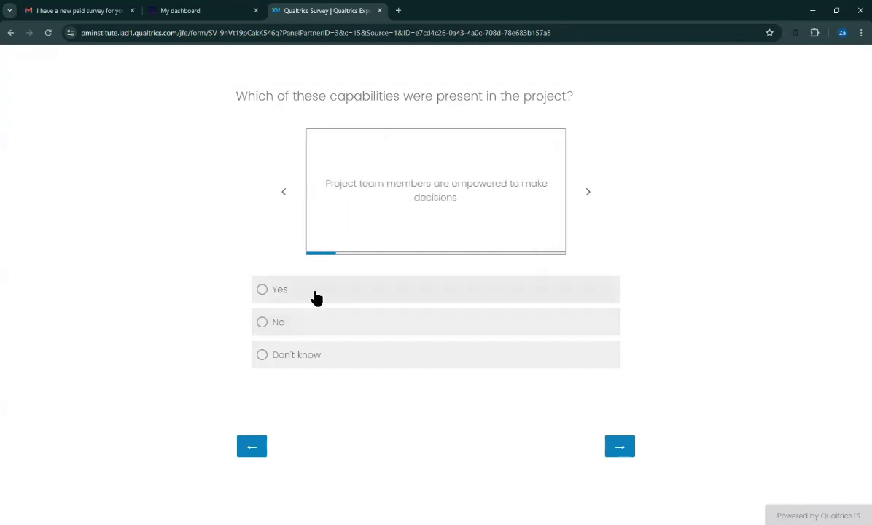
{"action": "left_click", "coordinate": [316, 301]}
{"action": "left_click", "coordinate": [317, 327]}
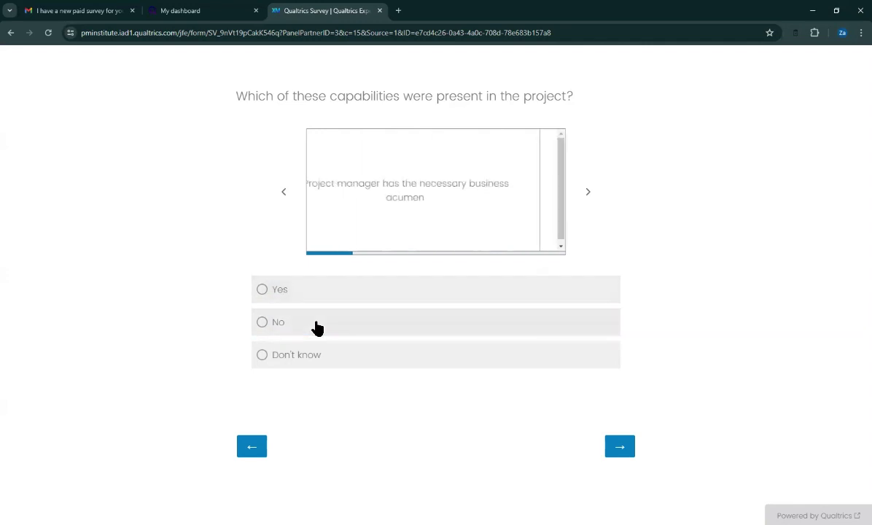
Answer Yes to business acumen, shared vision, aligned supply chain and effective resource management, and No to the next capability and effective removal of impediments/blockers.
{"action": "left_click", "coordinate": [319, 299]}
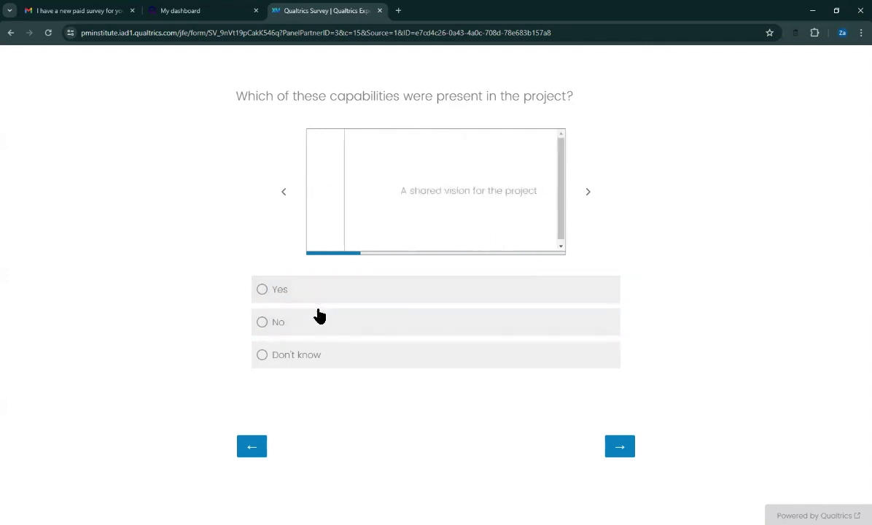
{"action": "left_click", "coordinate": [323, 293]}
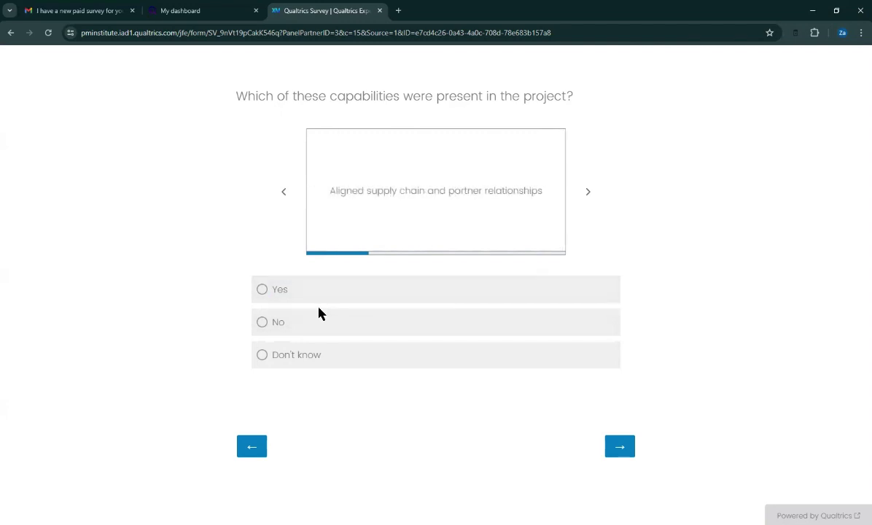
{"action": "left_click", "coordinate": [325, 297]}
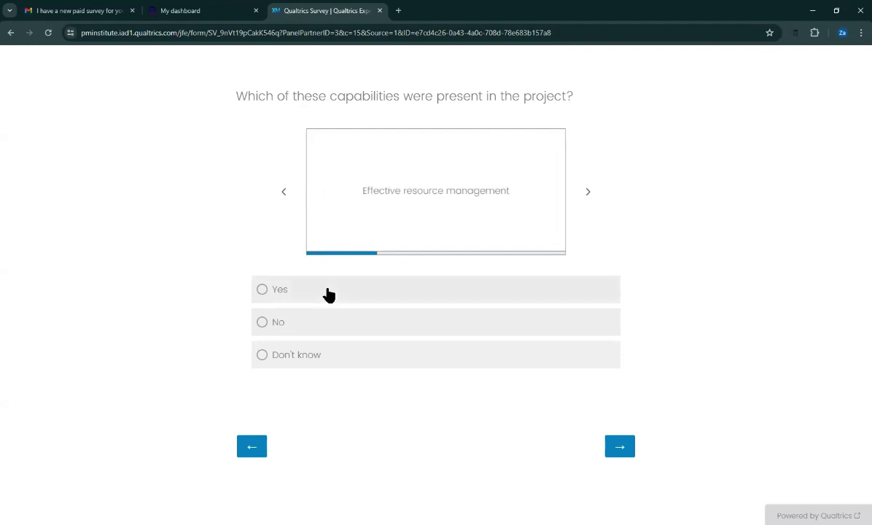
{"action": "left_click", "coordinate": [328, 293]}
{"action": "left_click", "coordinate": [325, 319]}
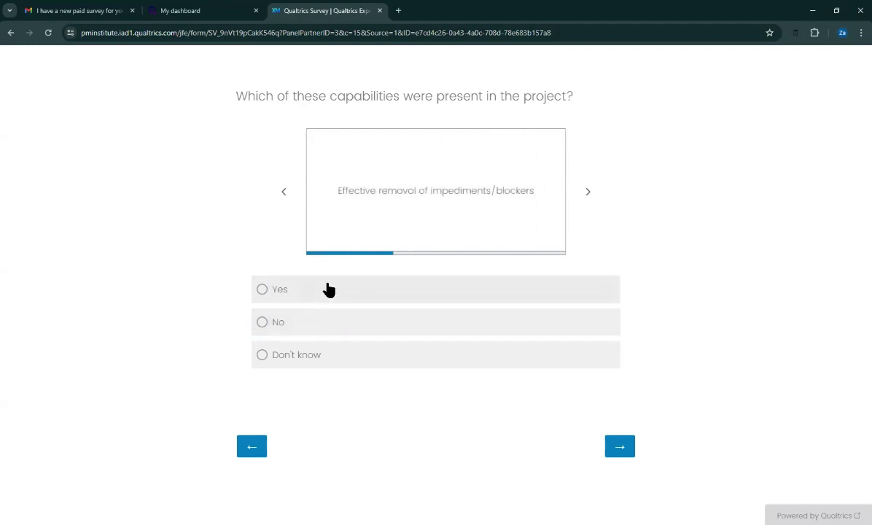
{"action": "left_click", "coordinate": [329, 319]}
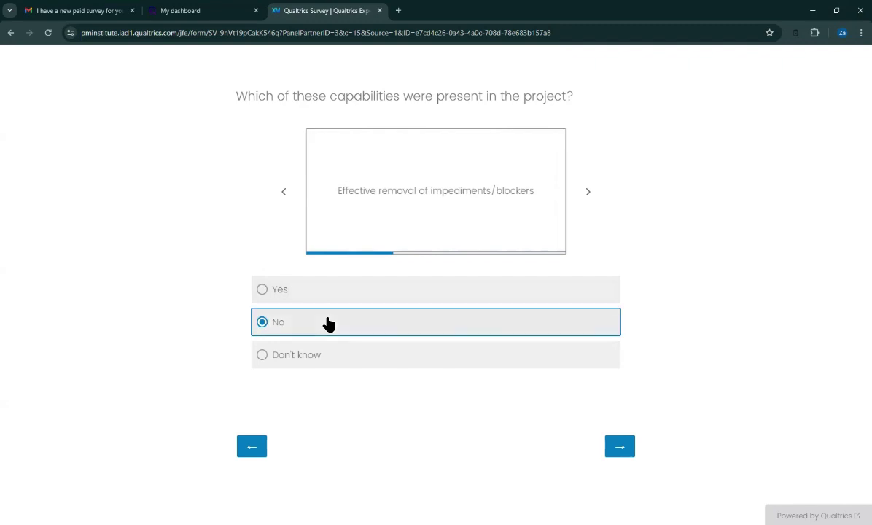
Change removal of impediments/blockers to Yes, answer Yes to capable project manager and schedule management, and No to the following capability and performance measurement system.
{"action": "left_click", "coordinate": [282, 324]}
{"action": "left_click", "coordinate": [284, 295]}
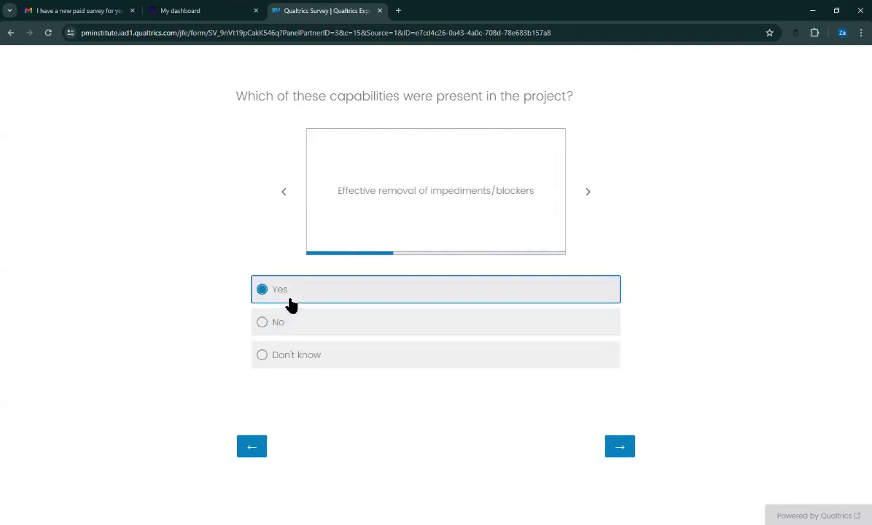
{"action": "left_click", "coordinate": [285, 325]}
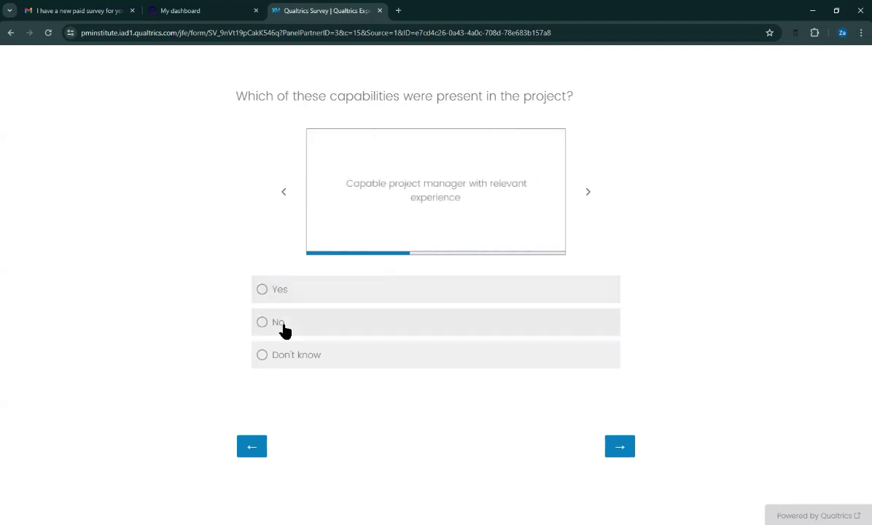
{"action": "left_click", "coordinate": [294, 299]}
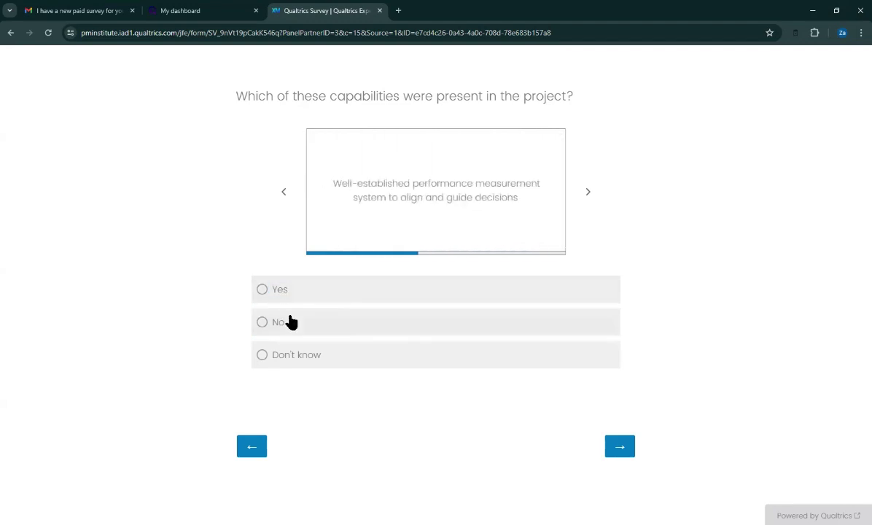
{"action": "left_click", "coordinate": [297, 326]}
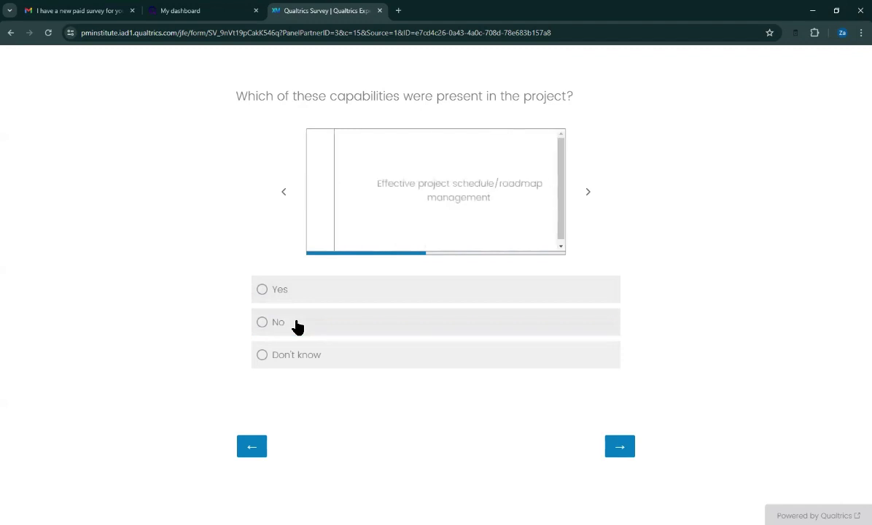
{"action": "left_click", "coordinate": [299, 298]}
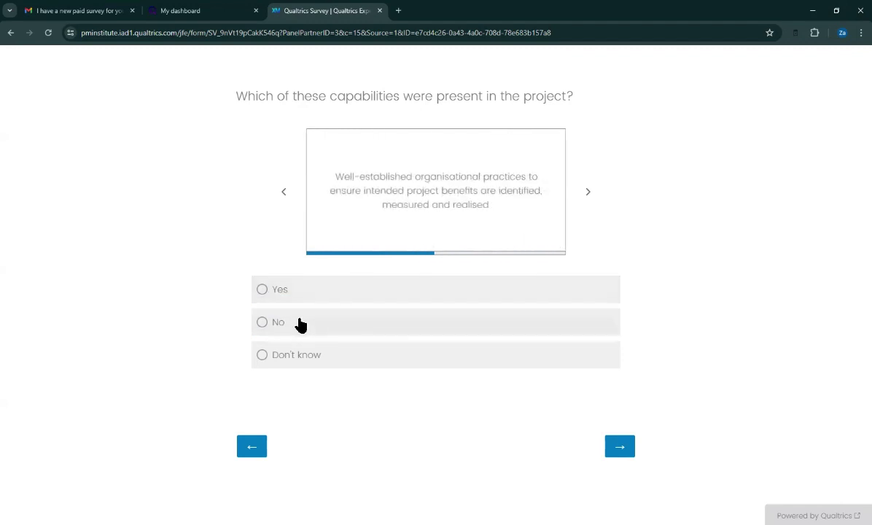
Answer No to benefits practices, project team resilience and the capability after it, and Yes to procurement processes, the next capability and communication plan process.
{"action": "left_click", "coordinate": [298, 326]}
{"action": "left_click", "coordinate": [304, 305]}
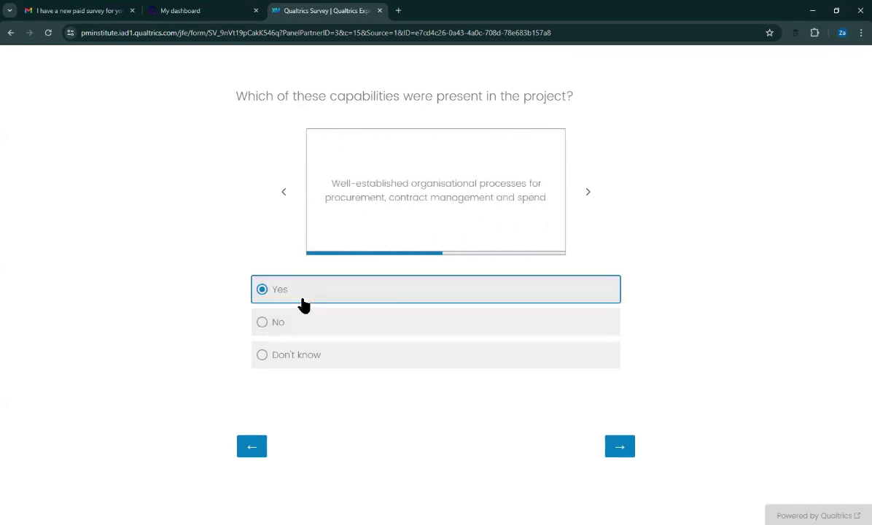
{"action": "left_click", "coordinate": [304, 305]}
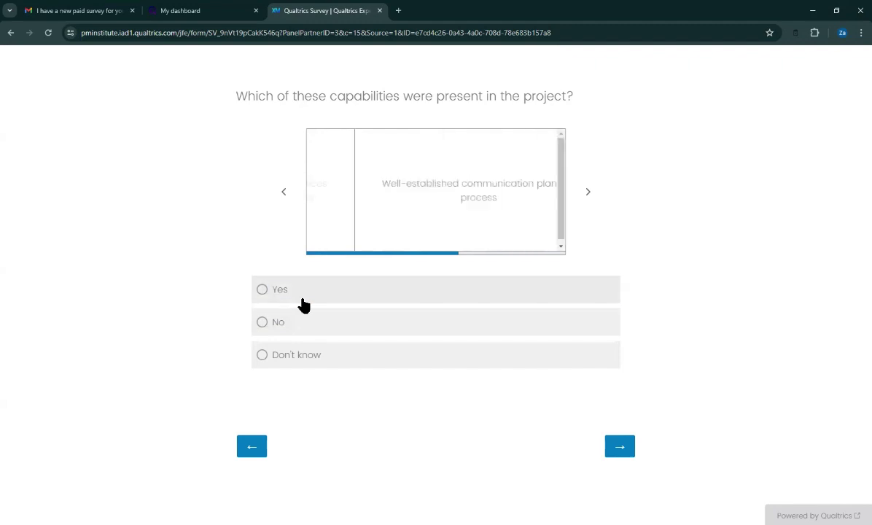
{"action": "left_click", "coordinate": [304, 305]}
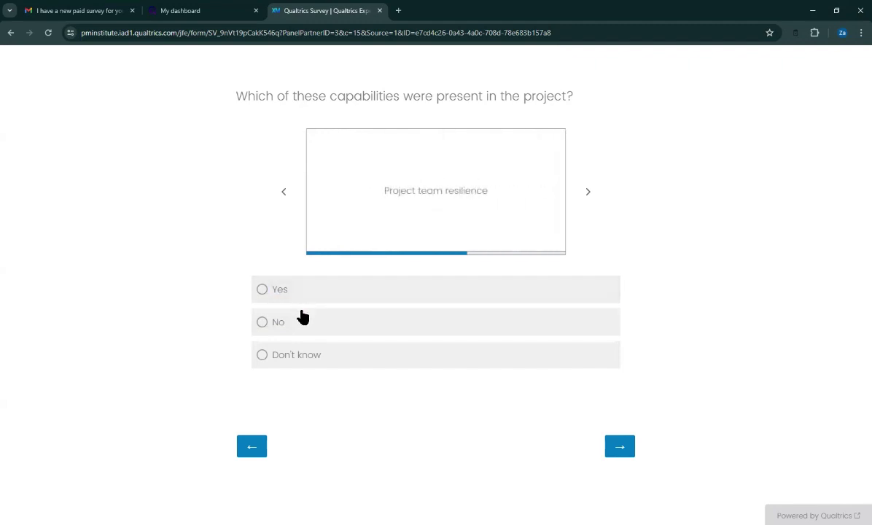
{"action": "left_click", "coordinate": [303, 321]}
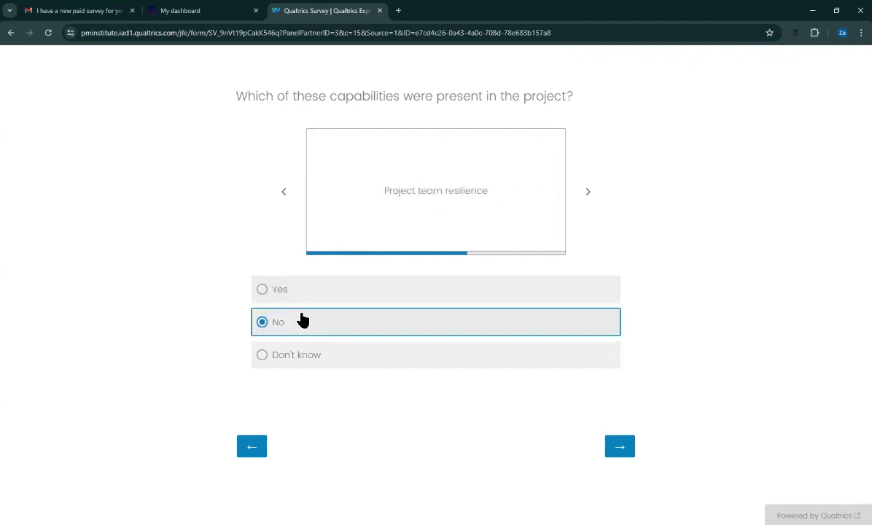
{"action": "left_click", "coordinate": [302, 321]}
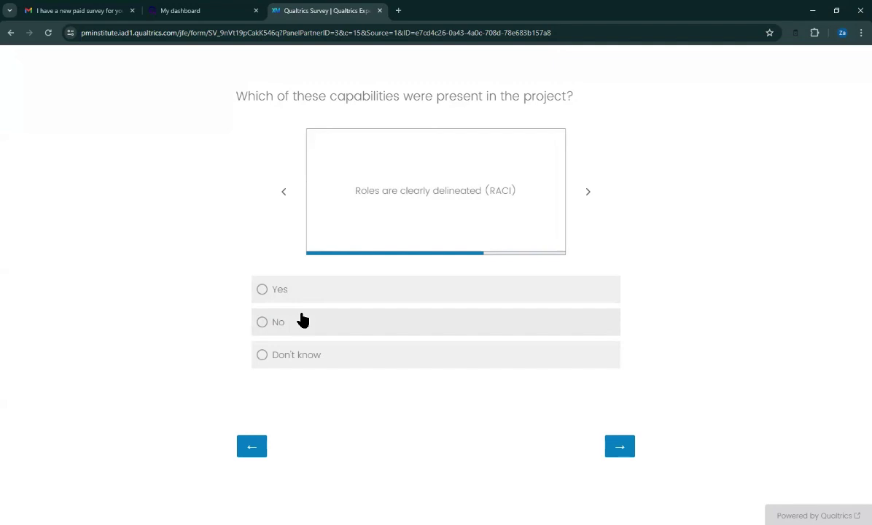
Answer No to clearly delineated roles (RACI), and Yes to agility/flexibility, clear project requirements, budget management and project manager influence in goal setting.
{"action": "left_click", "coordinate": [302, 321]}
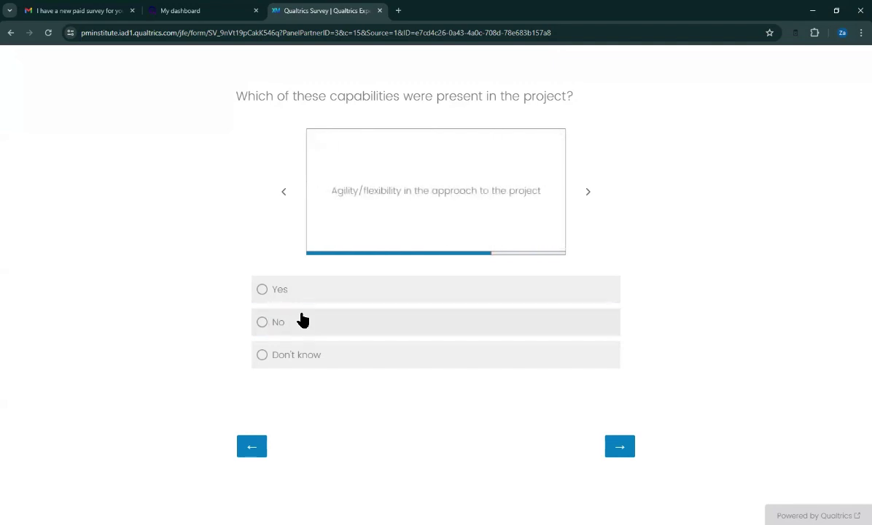
{"action": "left_click", "coordinate": [308, 297]}
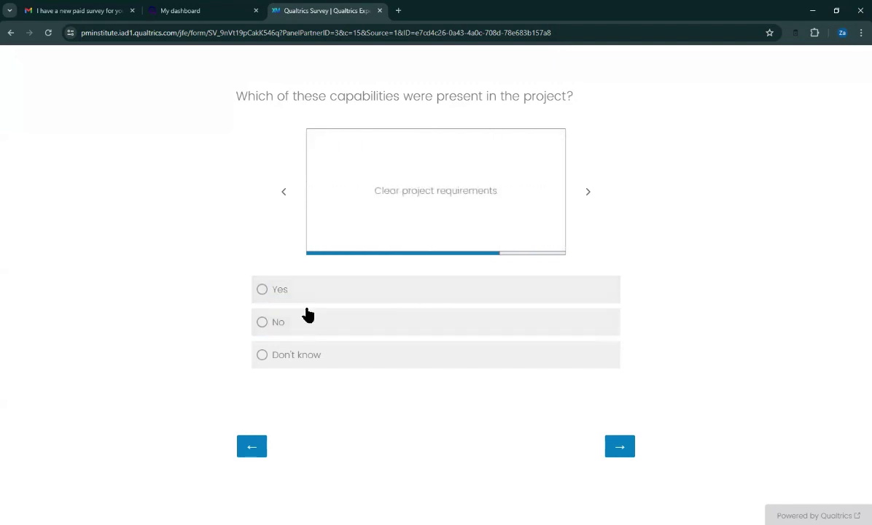
{"action": "left_click", "coordinate": [308, 298]}
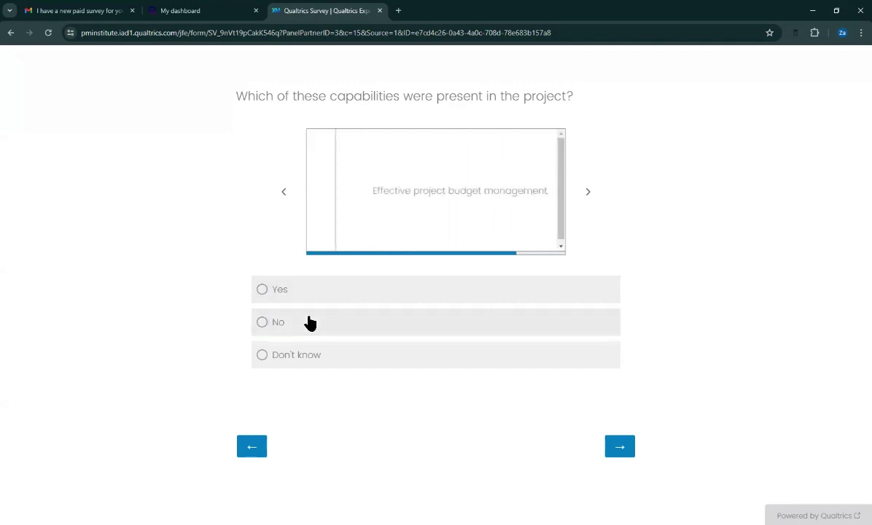
{"action": "left_click", "coordinate": [315, 299]}
{"action": "left_click", "coordinate": [315, 303]}
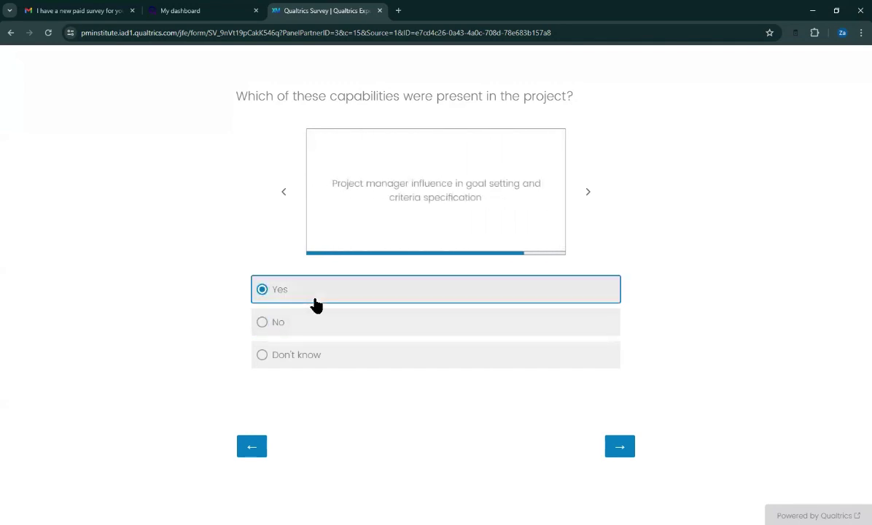
Answer Yes to knowledge capture, project planning and control practices, the next capability and risk practices, No to the one after knowledge capture, and submit.
{"action": "left_click", "coordinate": [314, 310]}
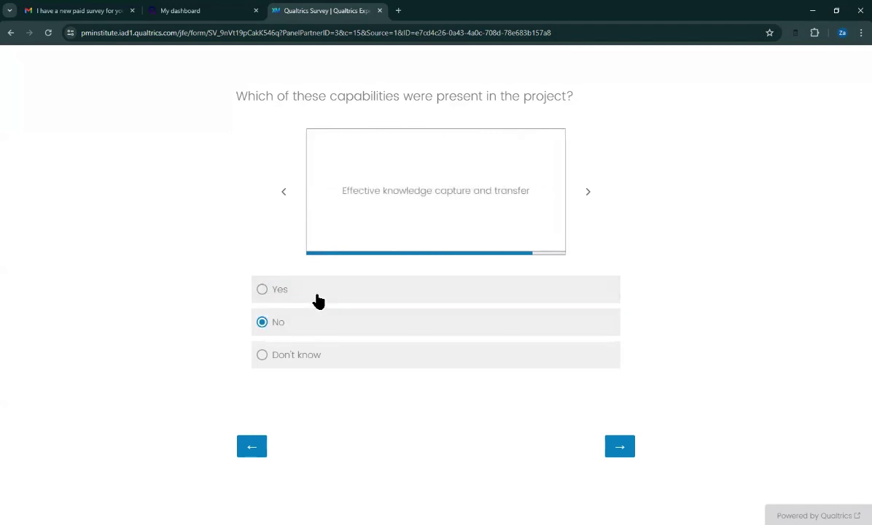
{"action": "left_click", "coordinate": [318, 297]}
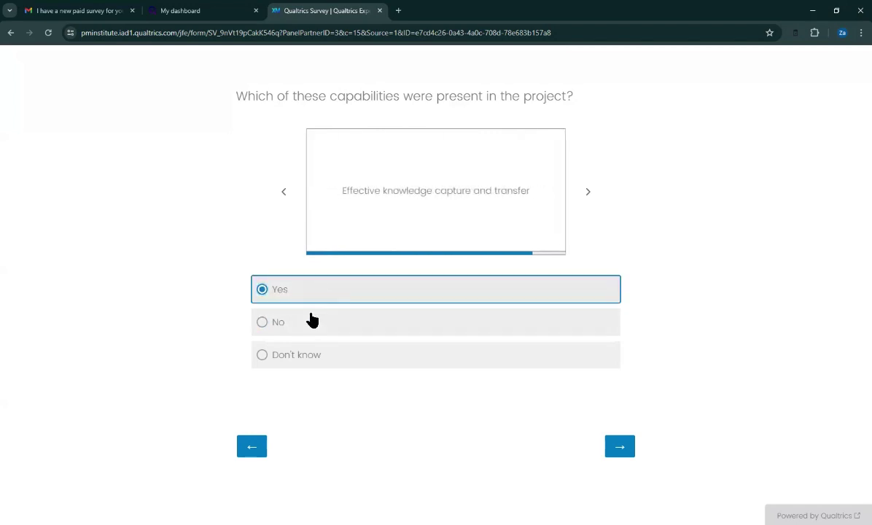
{"action": "left_click", "coordinate": [308, 318]}
{"action": "left_click", "coordinate": [314, 304]}
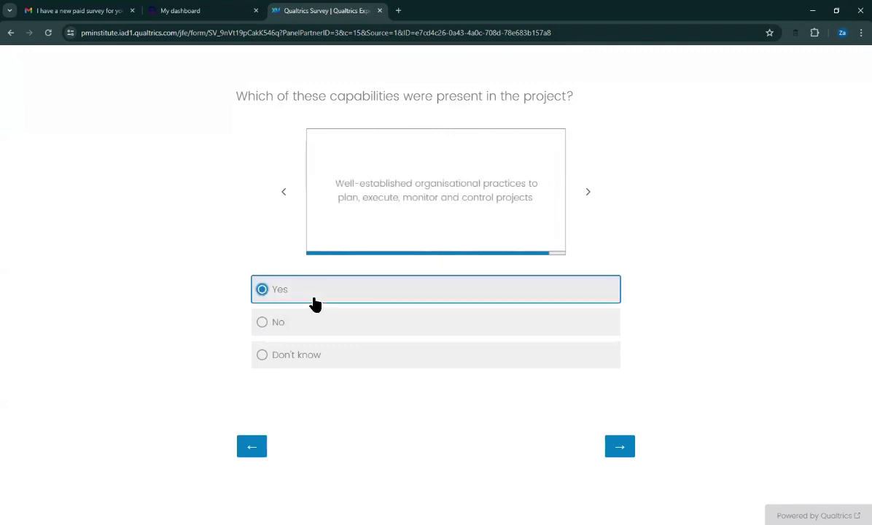
{"action": "left_click", "coordinate": [314, 304]}
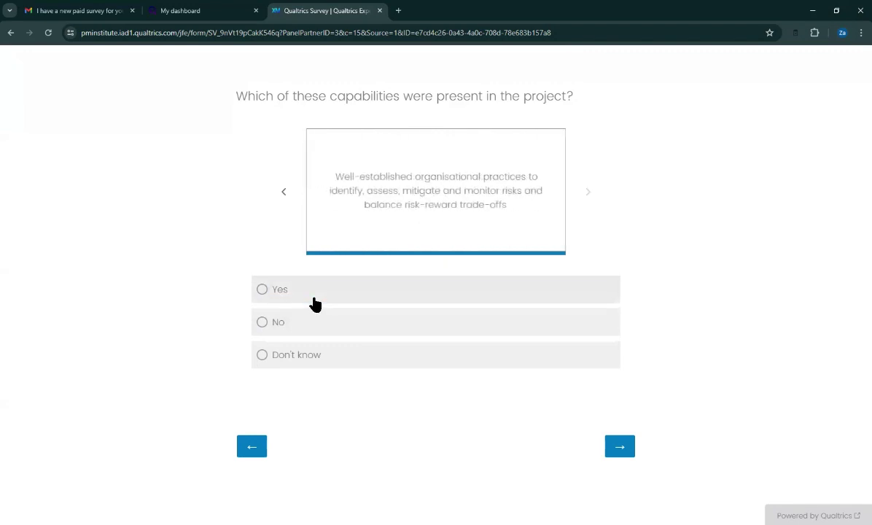
{"action": "left_click", "coordinate": [315, 299]}
{"action": "left_click", "coordinate": [611, 452]}
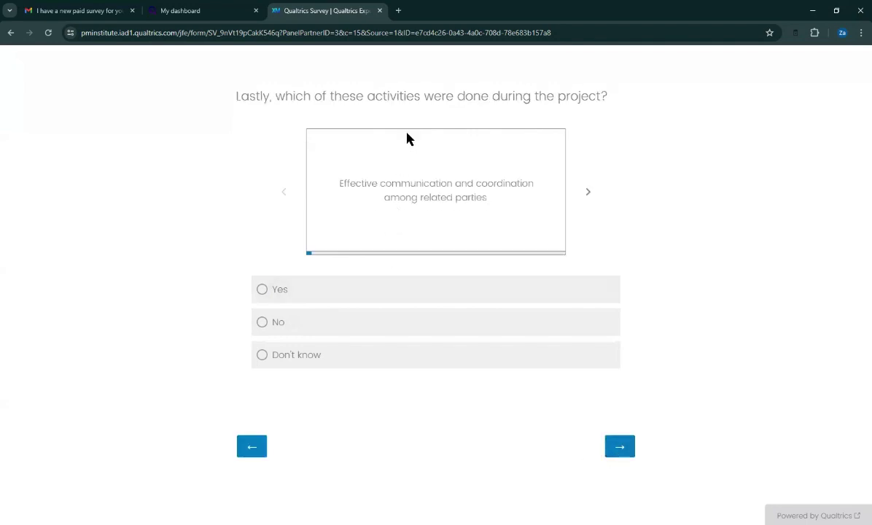
Answer Yes to communication, the fifth activity and conflict management, No to the second activity and cross-functional collaboration, and Don't know to lessons learned and stakeholder involvement.
{"action": "left_click", "coordinate": [353, 294]}
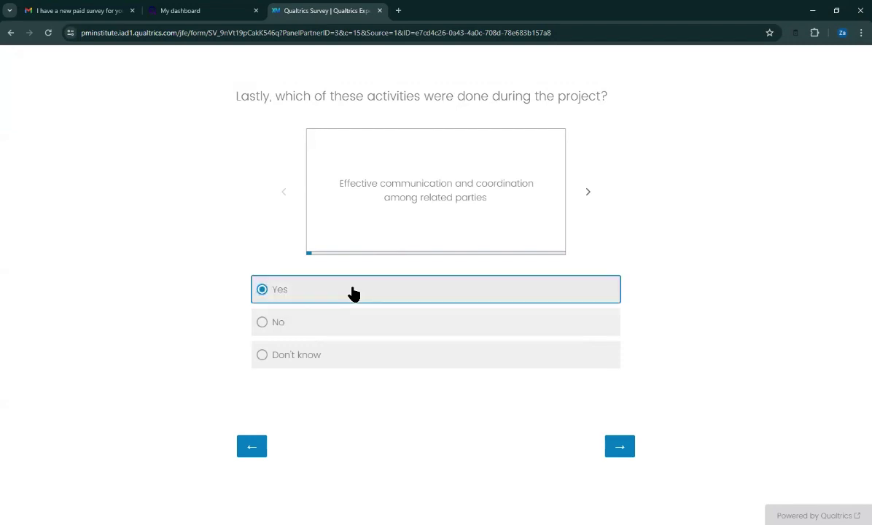
{"action": "left_click", "coordinate": [291, 332]}
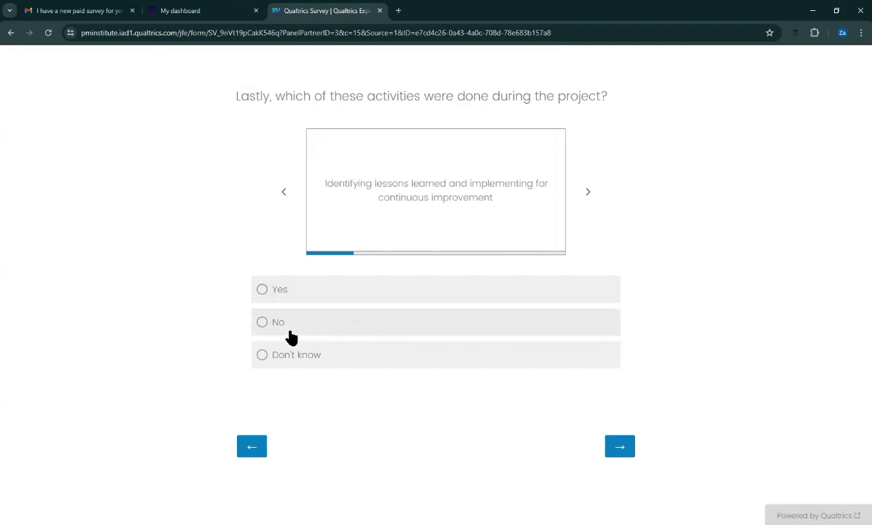
{"action": "left_click", "coordinate": [288, 350]}
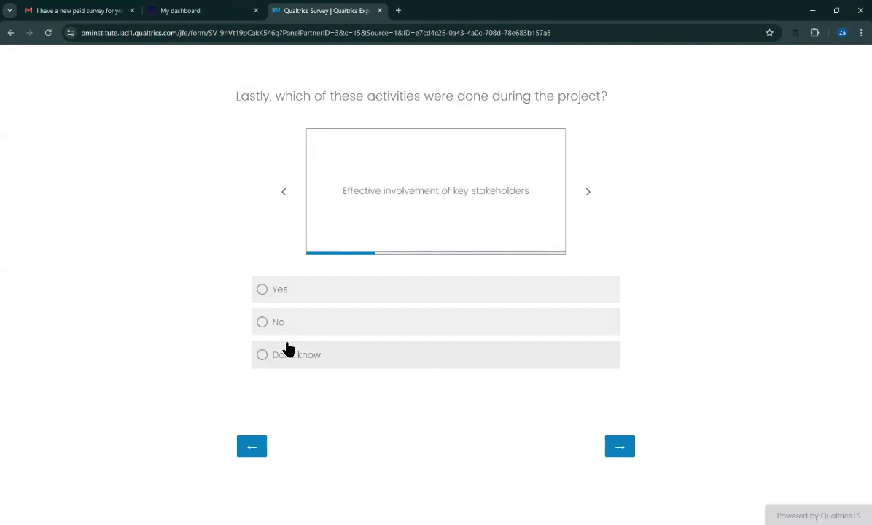
{"action": "left_click", "coordinate": [288, 350]}
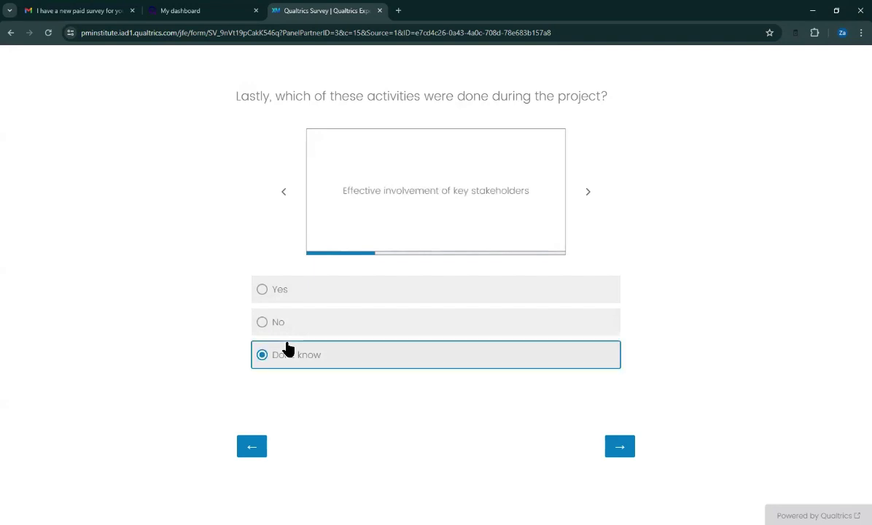
{"action": "left_click", "coordinate": [302, 292]}
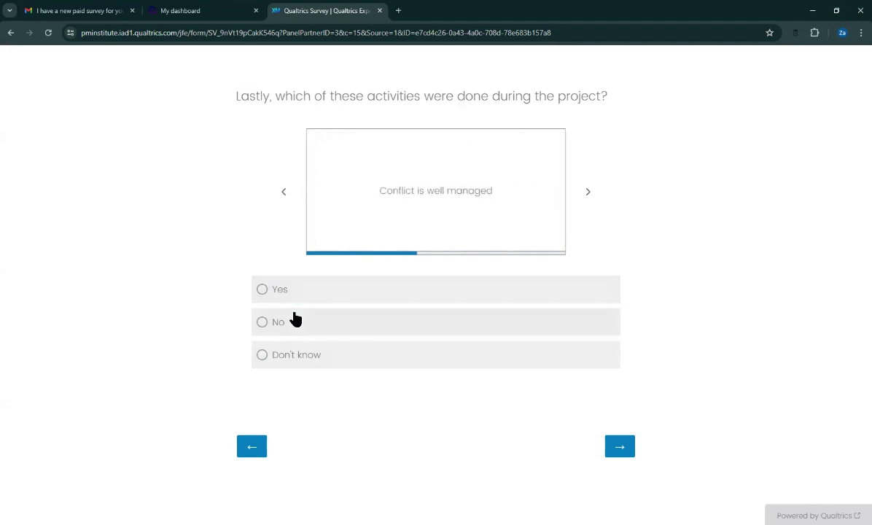
{"action": "left_click", "coordinate": [285, 287]}
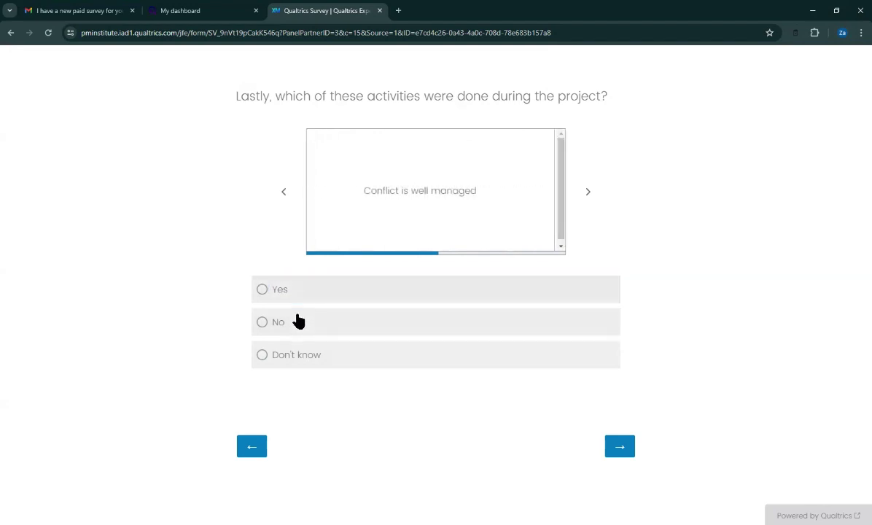
{"action": "left_click", "coordinate": [296, 324]}
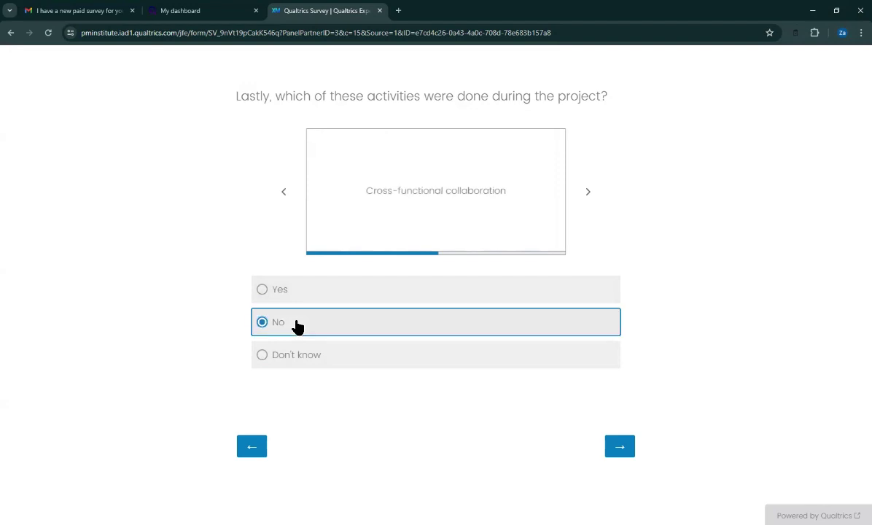
Answer Yes to the eighth activity, ongoing monitoring, stakeholder expectations, engaged sponsor and project justification, No to the twelfth activity, and submit the activities.
{"action": "left_click", "coordinate": [311, 289]}
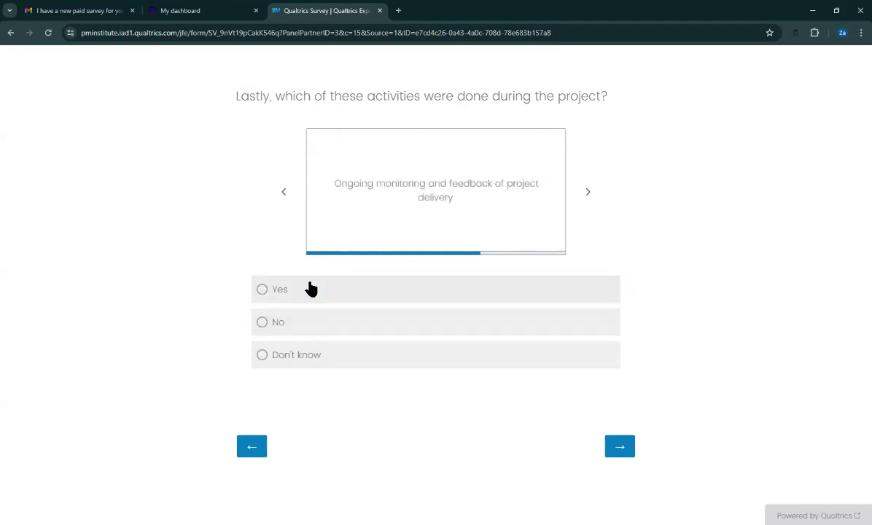
{"action": "left_click", "coordinate": [310, 290]}
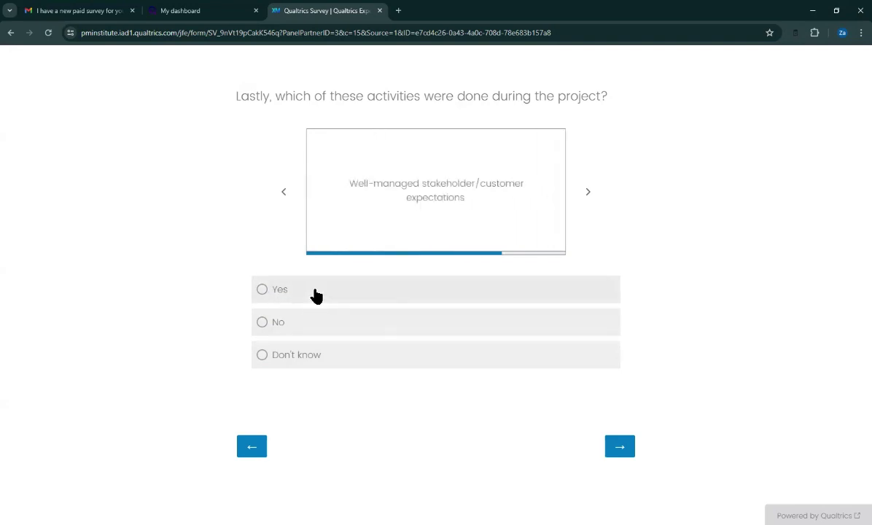
{"action": "left_click", "coordinate": [314, 295]}
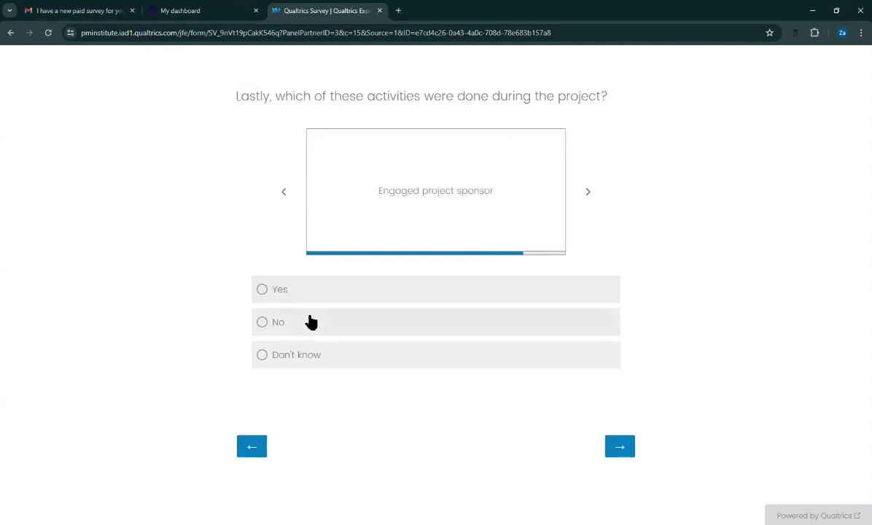
{"action": "left_click", "coordinate": [319, 299]}
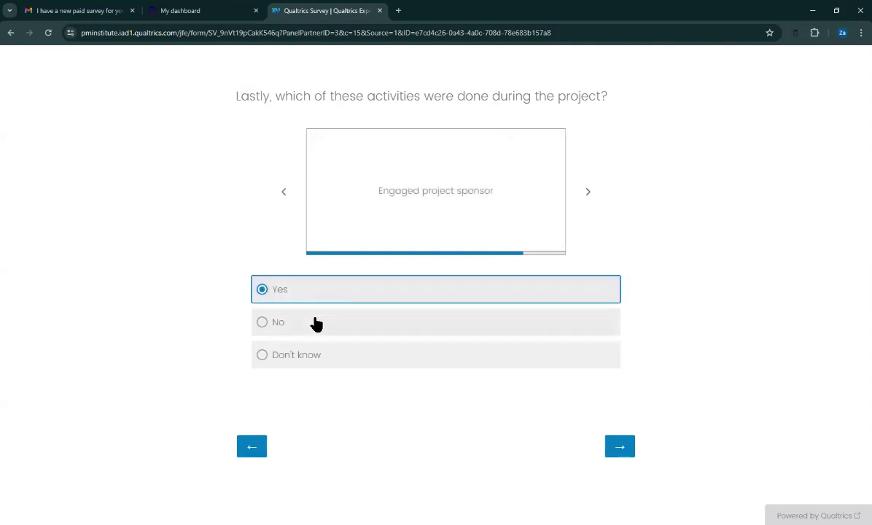
{"action": "left_click", "coordinate": [316, 323]}
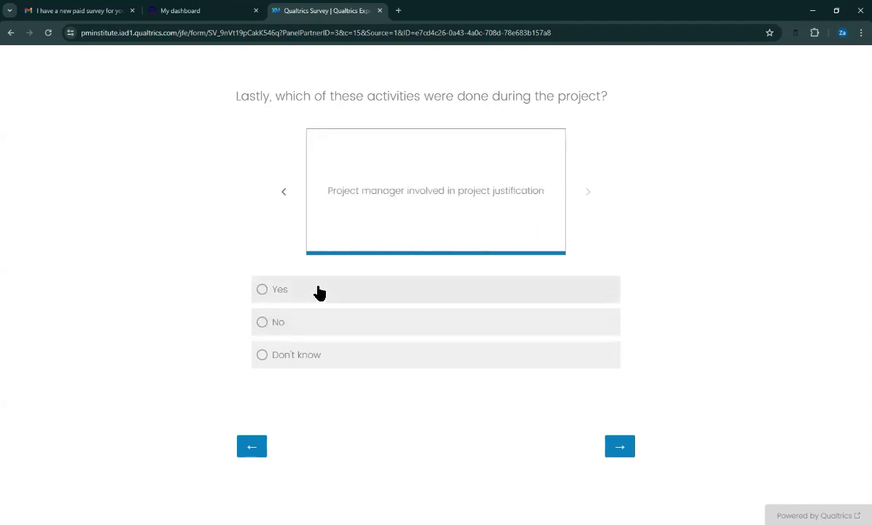
{"action": "left_click", "coordinate": [319, 292]}
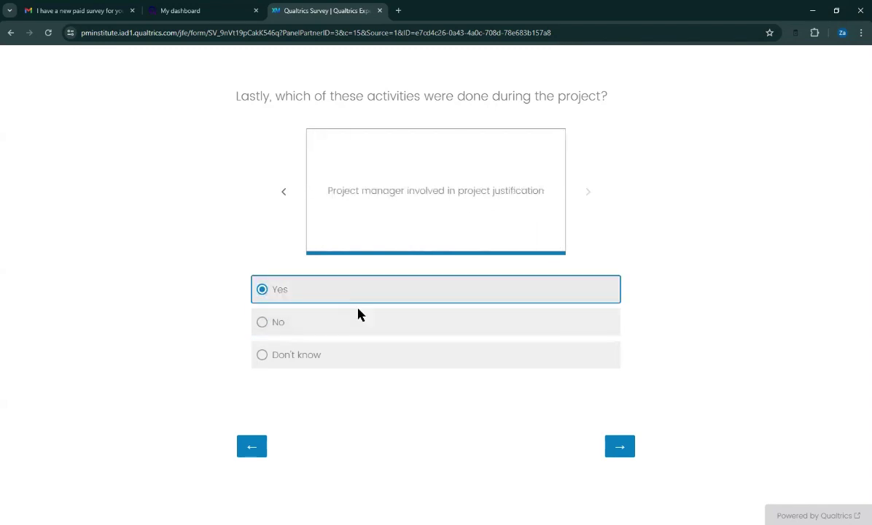
{"action": "left_click", "coordinate": [614, 448]}
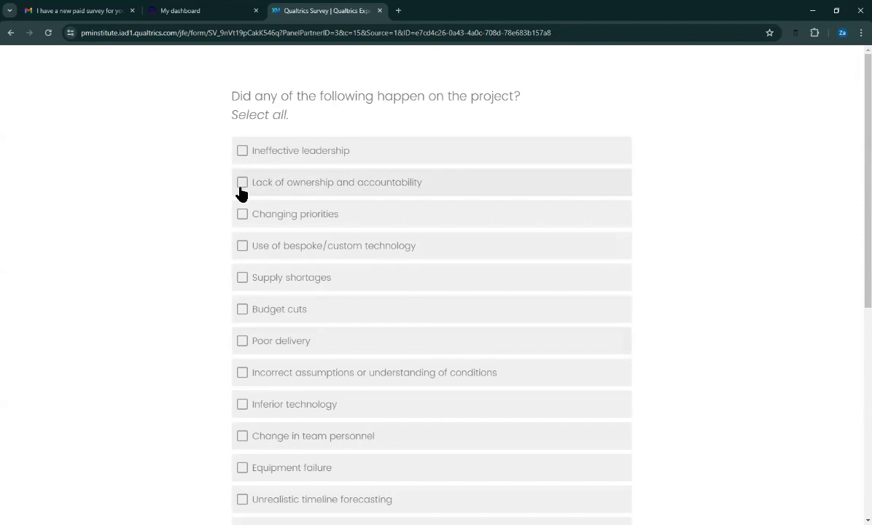
Select Budget cuts and Change in team personnel as things that happened on the project.
{"action": "left_click", "coordinate": [242, 309]}
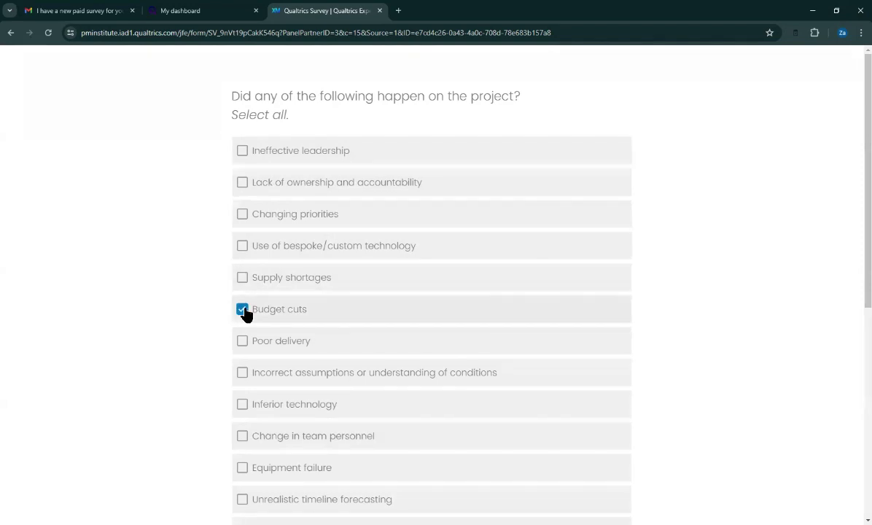
{"action": "scroll", "coordinate": [248, 315], "scroll_direction": "down", "scroll_amount": 2}
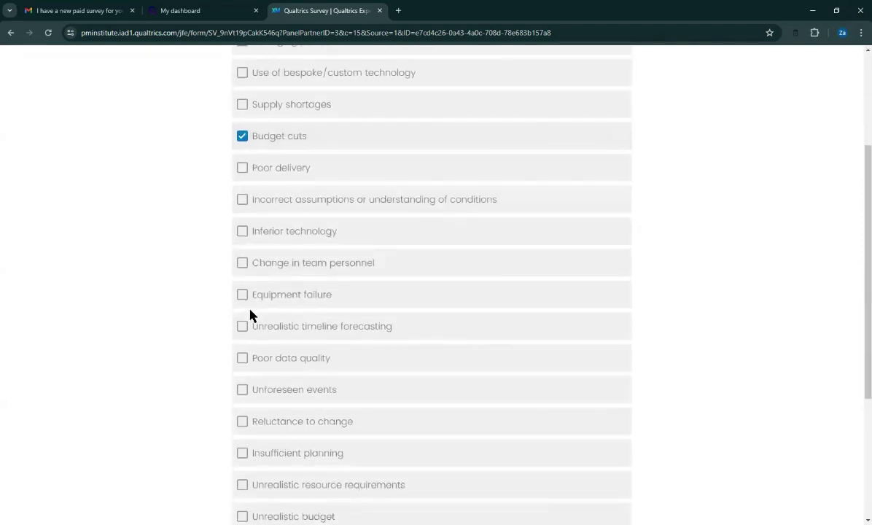
{"action": "scroll", "coordinate": [250, 315], "scroll_direction": "down", "scroll_amount": 2}
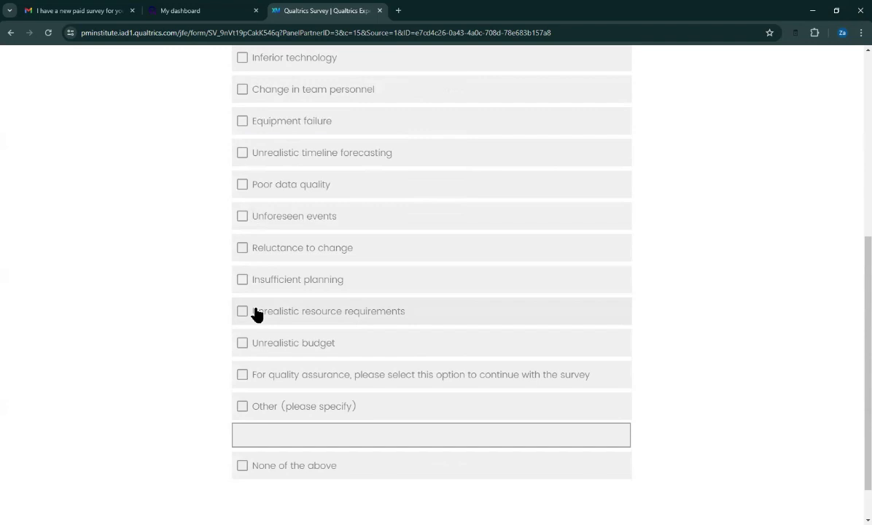
{"action": "left_click", "coordinate": [243, 407]}
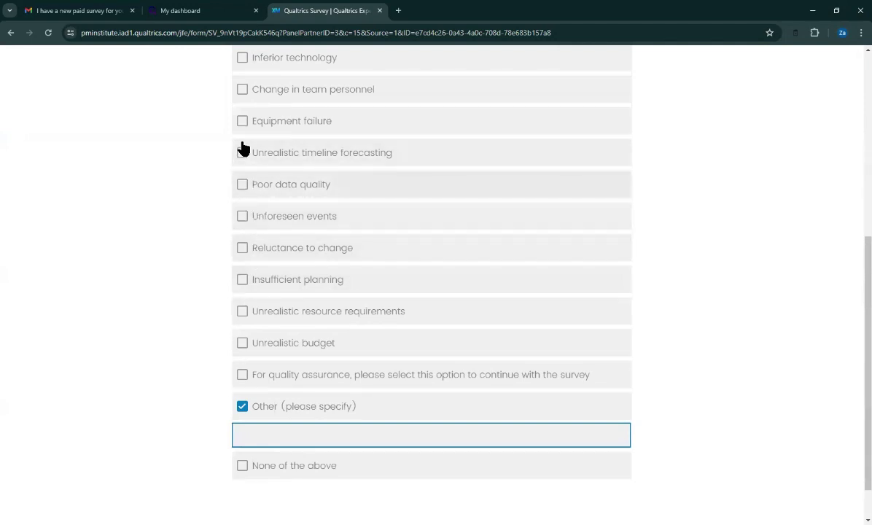
{"action": "left_click", "coordinate": [242, 91]}
{"action": "scroll", "coordinate": [258, 139], "scroll_direction": "up", "scroll_amount": 3}
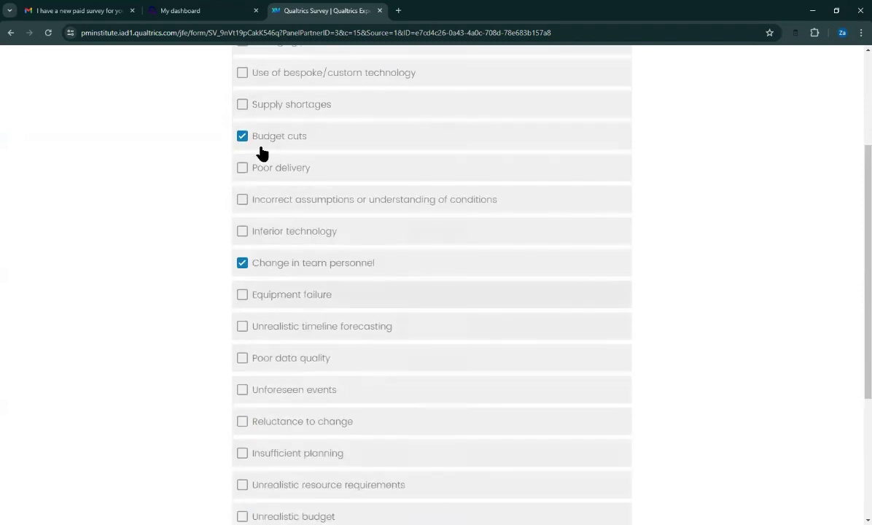
{"action": "scroll", "coordinate": [252, 292], "scroll_direction": "down", "scroll_amount": 4}
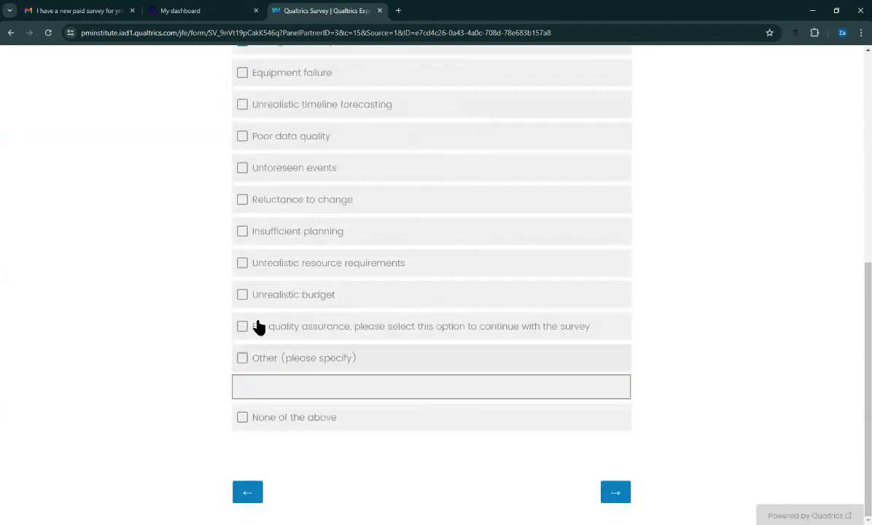
{"action": "scroll", "coordinate": [262, 321], "scroll_direction": "up", "scroll_amount": 5}
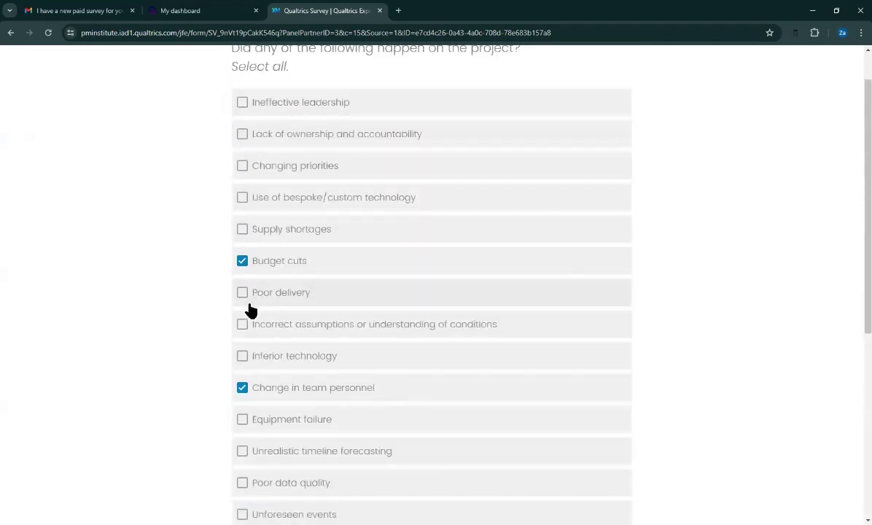
Deselect Budget cuts, select Changing priorities, and submit the list of things that happened on the project.
{"action": "left_click", "coordinate": [242, 262]}
{"action": "left_click", "coordinate": [243, 167]}
{"action": "scroll", "coordinate": [454, 402], "scroll_direction": "down", "scroll_amount": 5}
{"action": "left_click", "coordinate": [612, 493]}
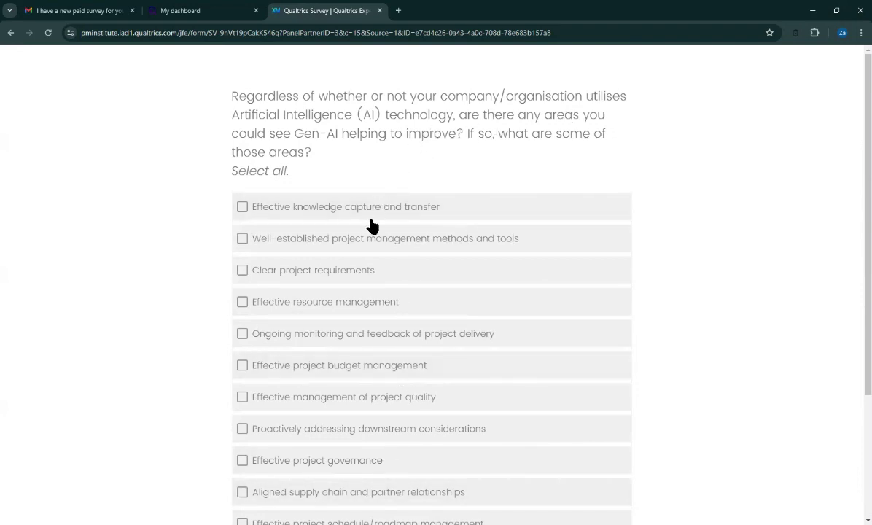
Select Clear project requirements and Proactively addressing downstream considerations as areas Gen-AI could improve, and submit.
{"action": "left_click", "coordinate": [245, 274]}
{"action": "left_click", "coordinate": [245, 434]}
{"action": "scroll", "coordinate": [266, 427], "scroll_direction": "down", "scroll_amount": 3}
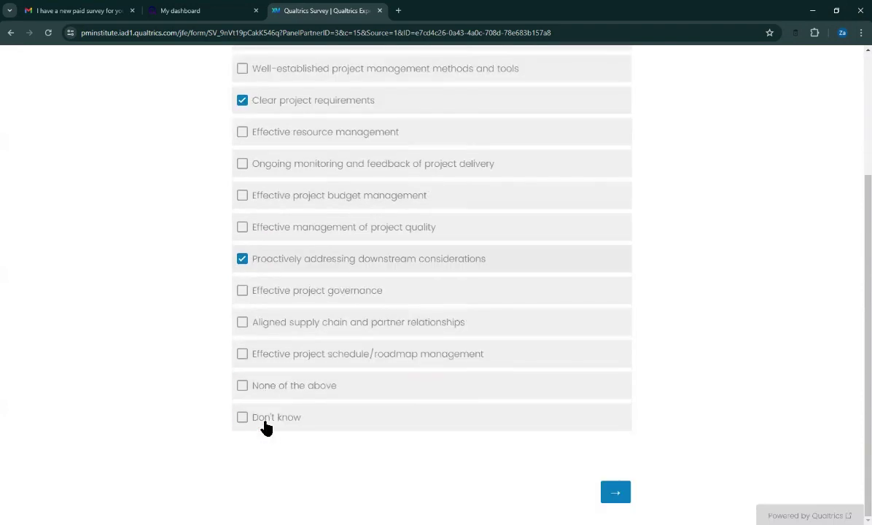
{"action": "left_click", "coordinate": [615, 494]}
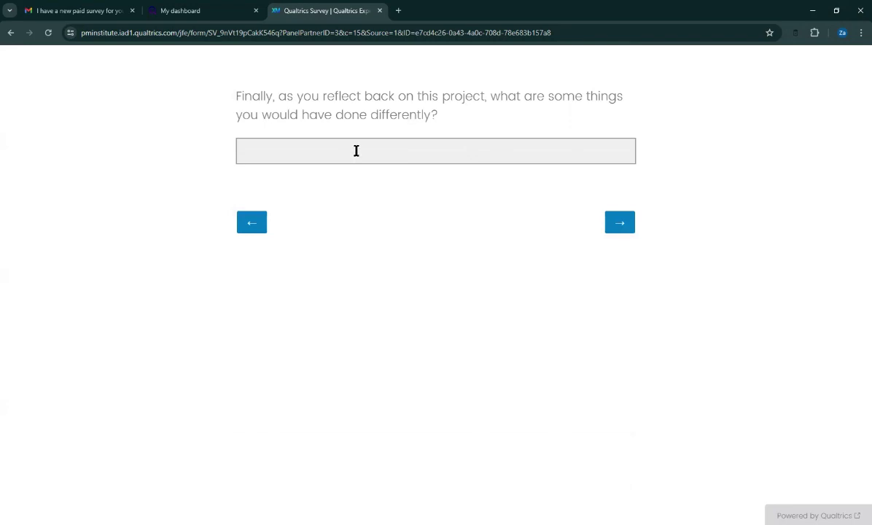
Answer what would be done differently with "i want to give more focus on the project to give a customer better response and quality" and submit.
{"action": "left_click", "coordinate": [356, 150]}
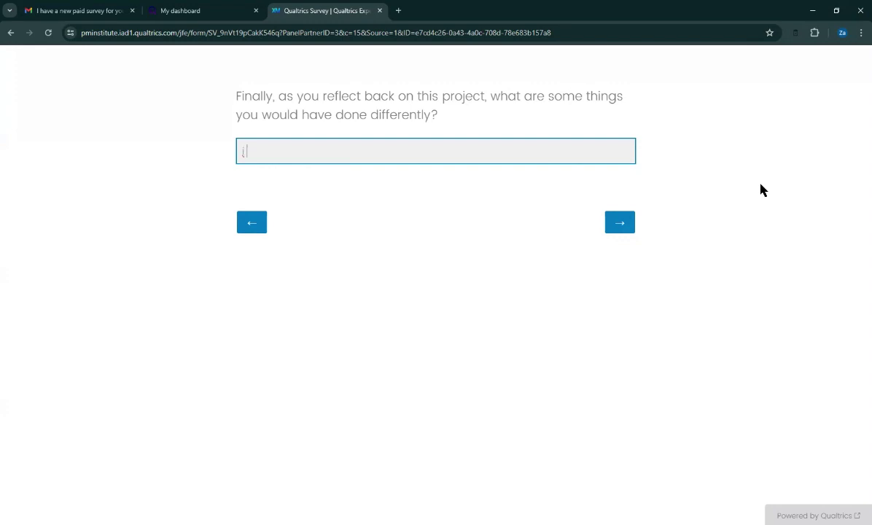
{"action": "type", "text": "i want to give more foc"}
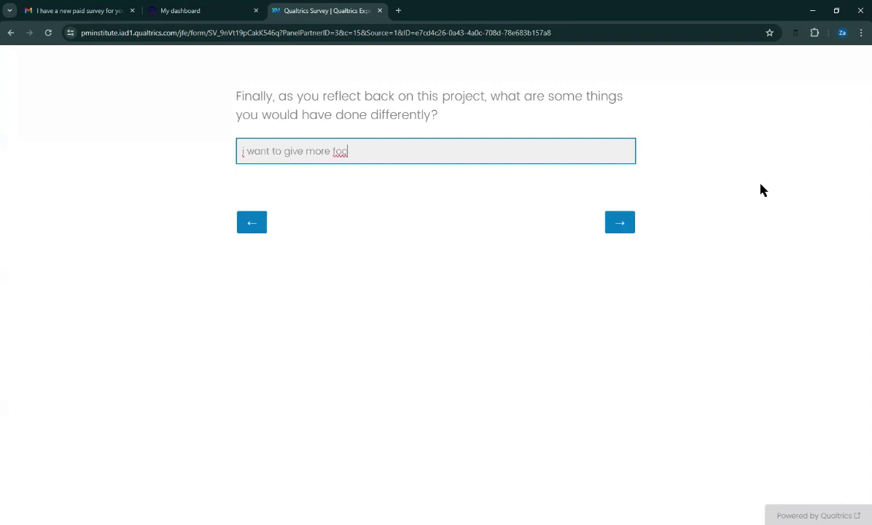
{"action": "type", "text": "us"}
{"action": "type", "text": "on the project to give a customer"}
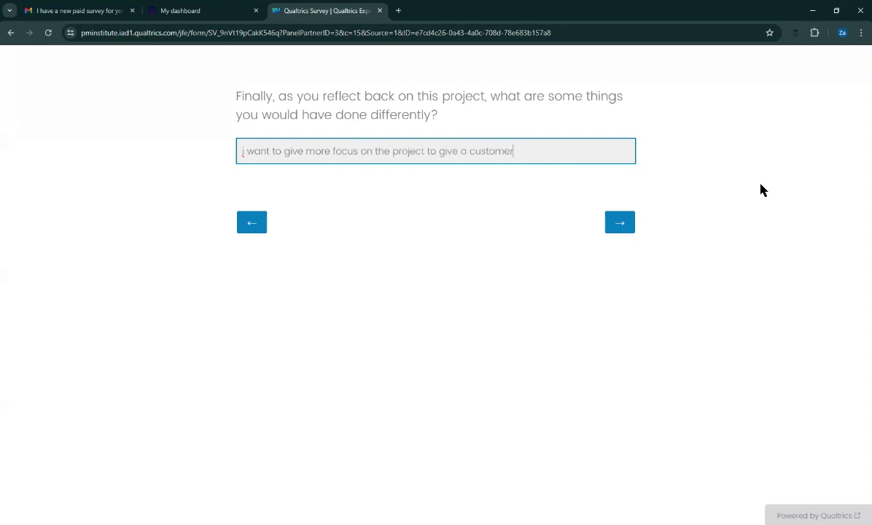
{"action": "type", "text": " better res"}
{"action": "type", "text": "ons"}
{"action": "key", "text": "BackSpace"}
{"action": "key", "text": "BackSpace"}
{"action": "key", "text": "BackSpace"}
{"action": "type", "text": "ponse and qui"}
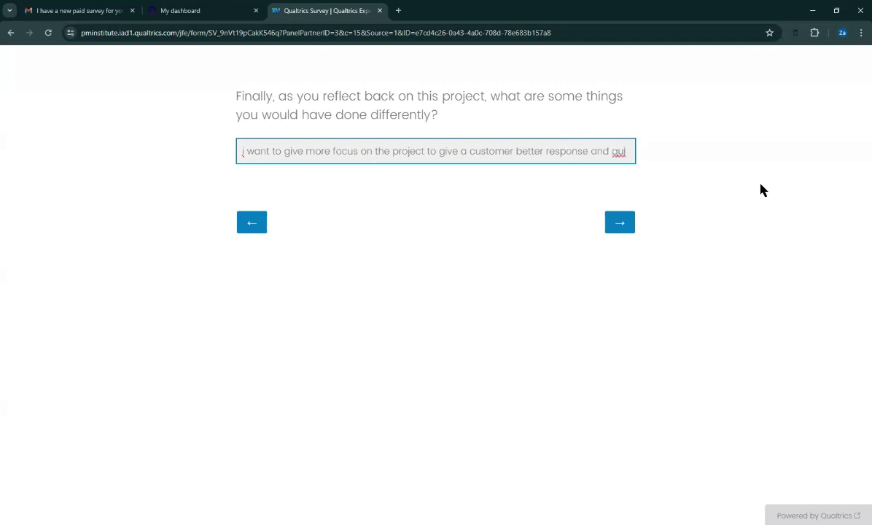
{"action": "type", "text": "o"}
{"action": "key", "text": "BackSpace"}
{"action": "type", "text": "a"}
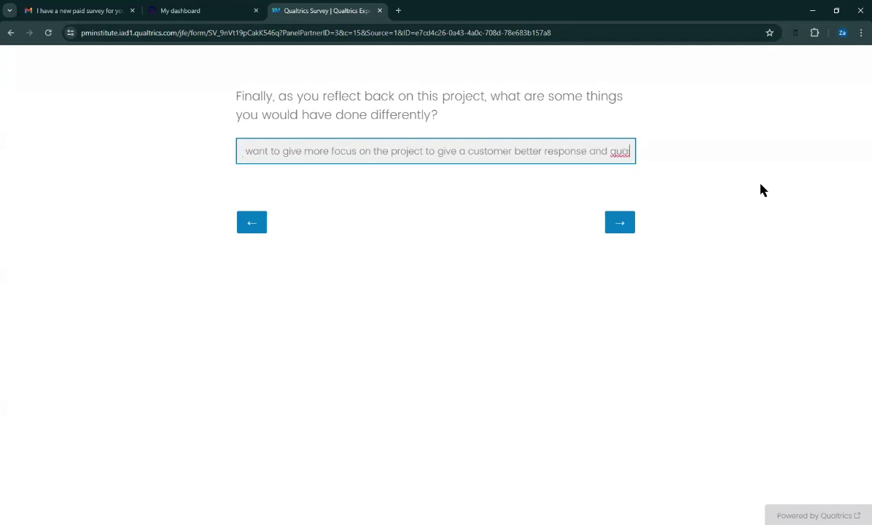
{"action": "type", "text": "ll"}
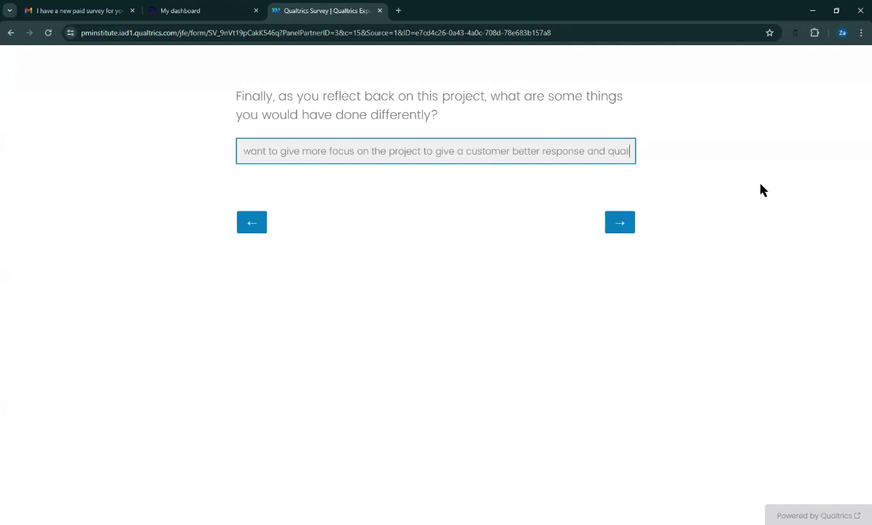
{"action": "type", "text": "ity"}
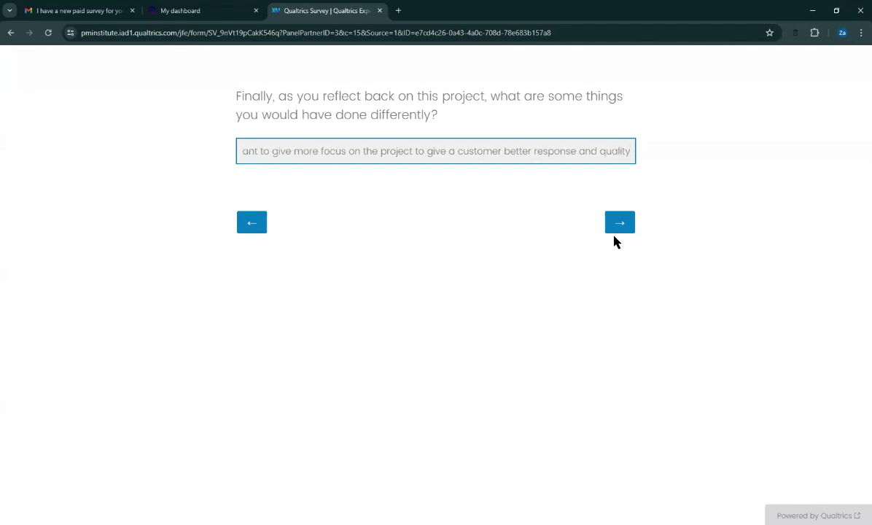
{"action": "left_click", "coordinate": [620, 223]}
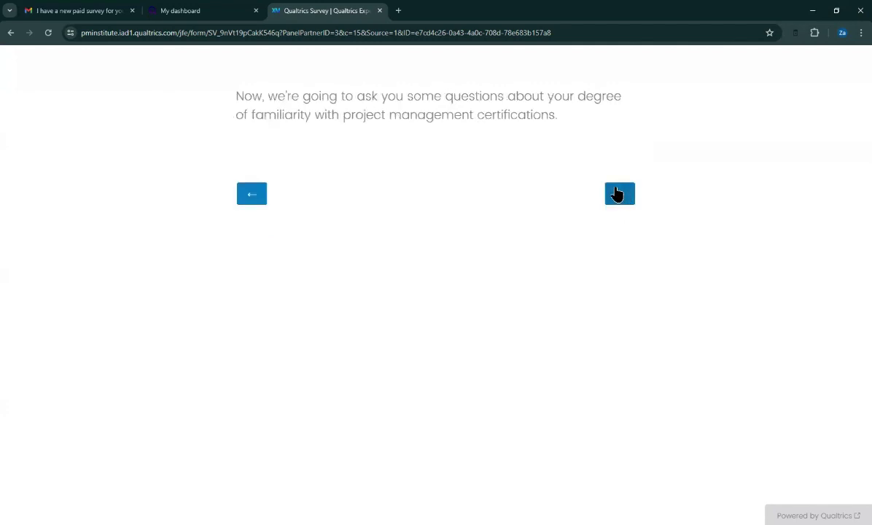
Continue to the certification questions and answer Yes to having started or completed project management training or certifications.
{"action": "left_click", "coordinate": [617, 194]}
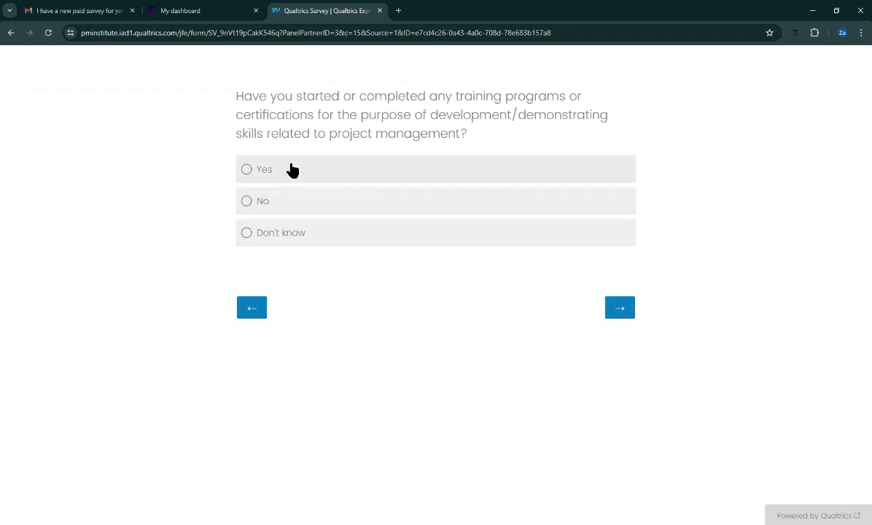
{"action": "left_click", "coordinate": [271, 200]}
{"action": "left_click", "coordinate": [291, 171]}
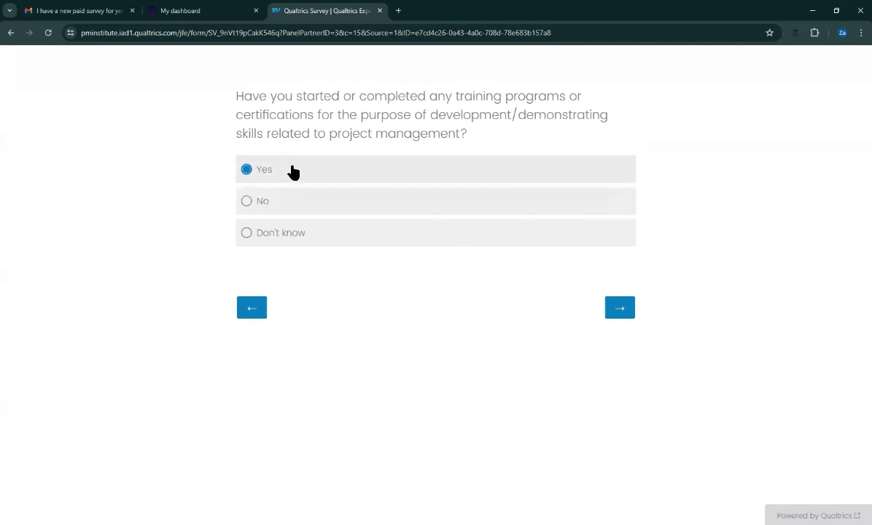
{"action": "left_click", "coordinate": [615, 307]}
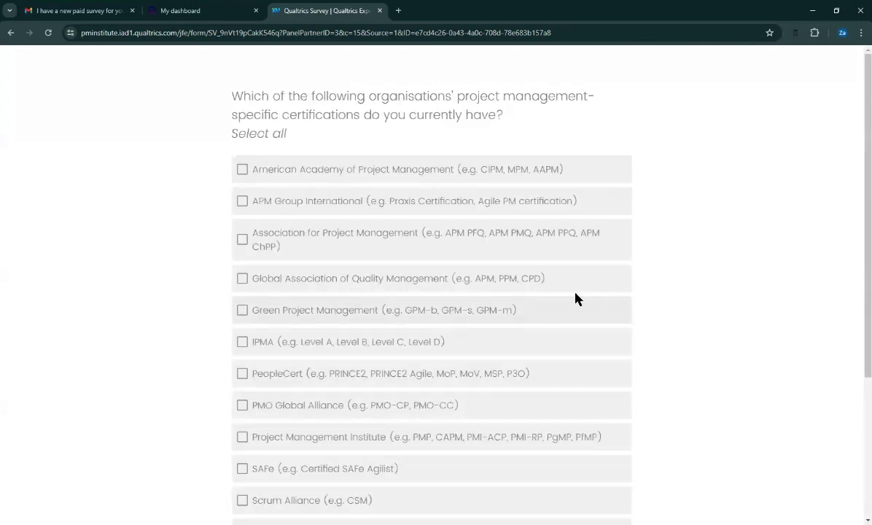
Select Global Association of Quality Management as the currently held project management certification and submit.
{"action": "left_click", "coordinate": [243, 280]}
{"action": "scroll", "coordinate": [731, 431], "scroll_direction": "down", "scroll_amount": 3}
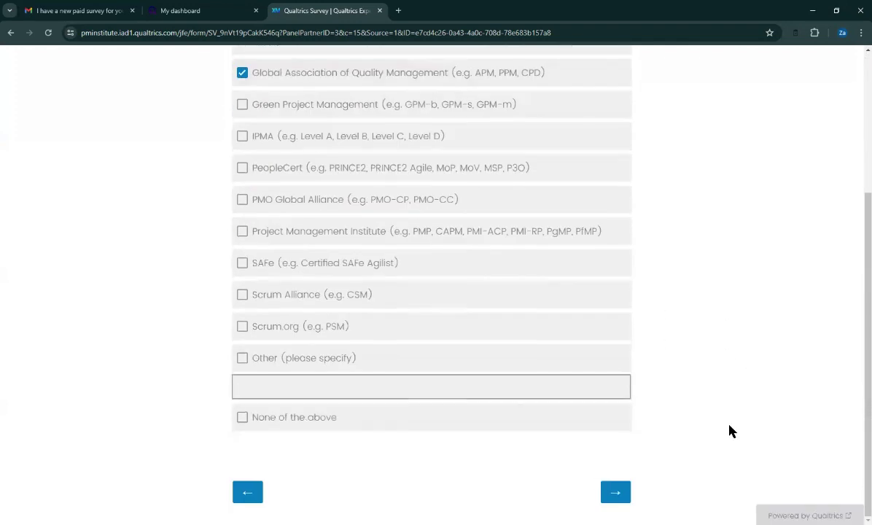
{"action": "left_click", "coordinate": [610, 494]}
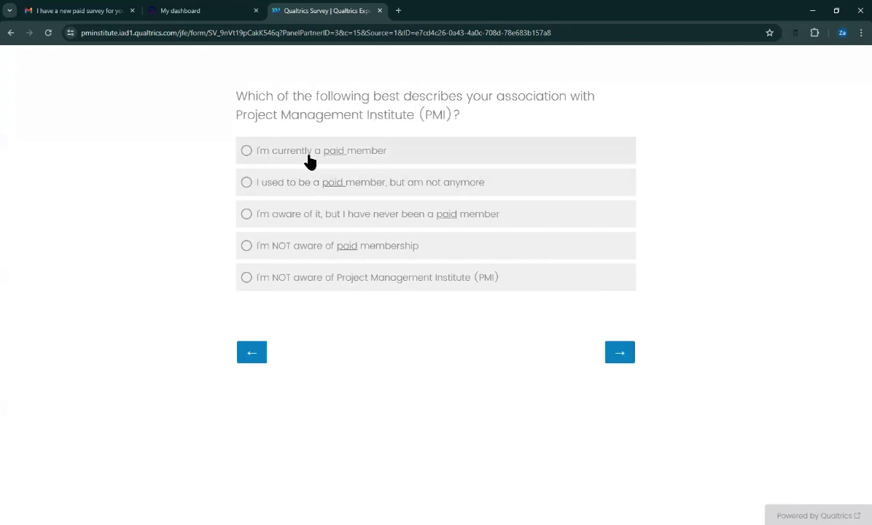
State being currently a paid member of the Project Management Institute and continue into the survey's final section.
{"action": "left_click", "coordinate": [247, 152]}
{"action": "left_click", "coordinate": [620, 354]}
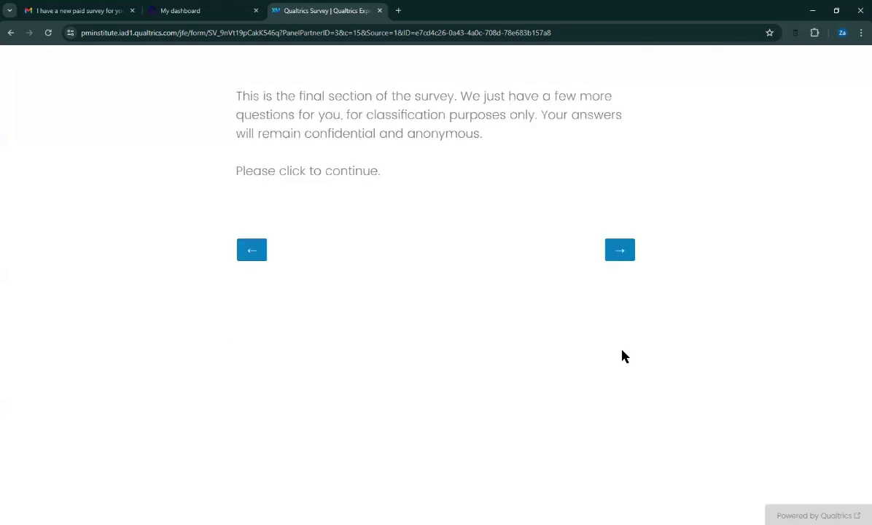
{"action": "left_click", "coordinate": [619, 250]}
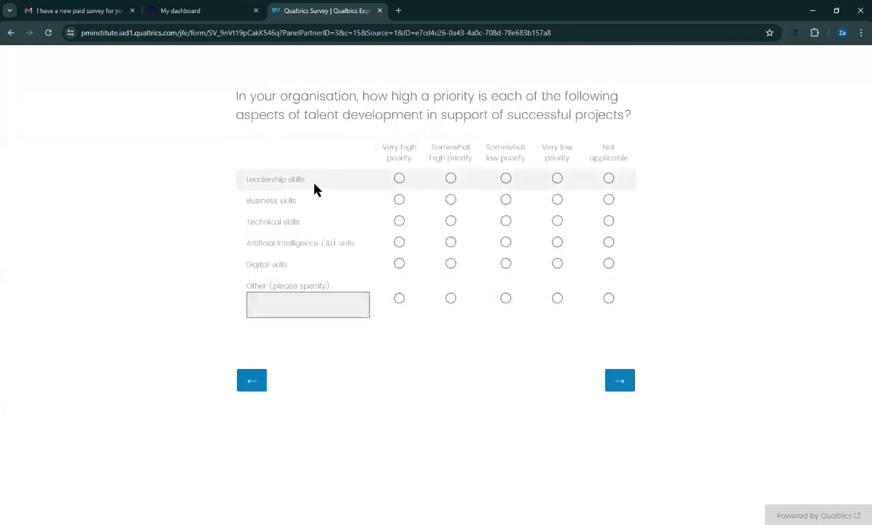
Rate leadership, business and technical skills as very high priority, AI and digital skills as somewhat low priority, and try to submit the ratings.
{"action": "left_click", "coordinate": [398, 178]}
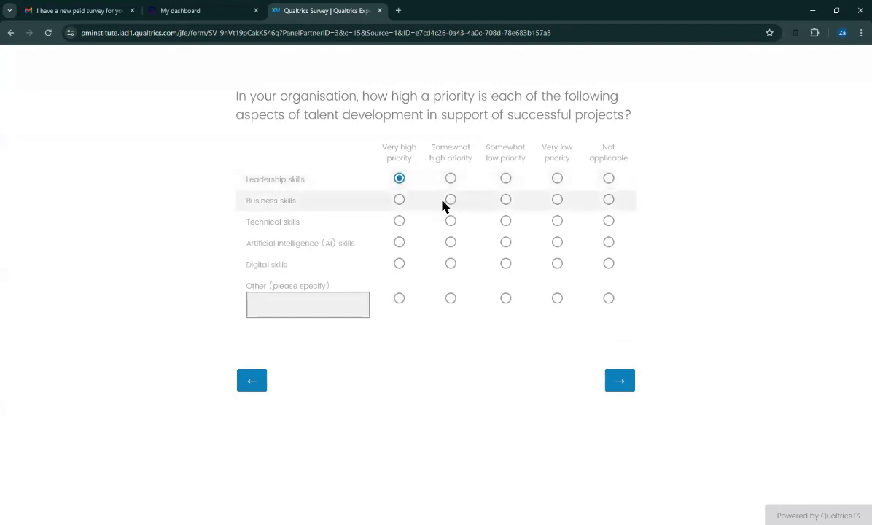
{"action": "left_click", "coordinate": [399, 200]}
{"action": "left_click", "coordinate": [396, 223]}
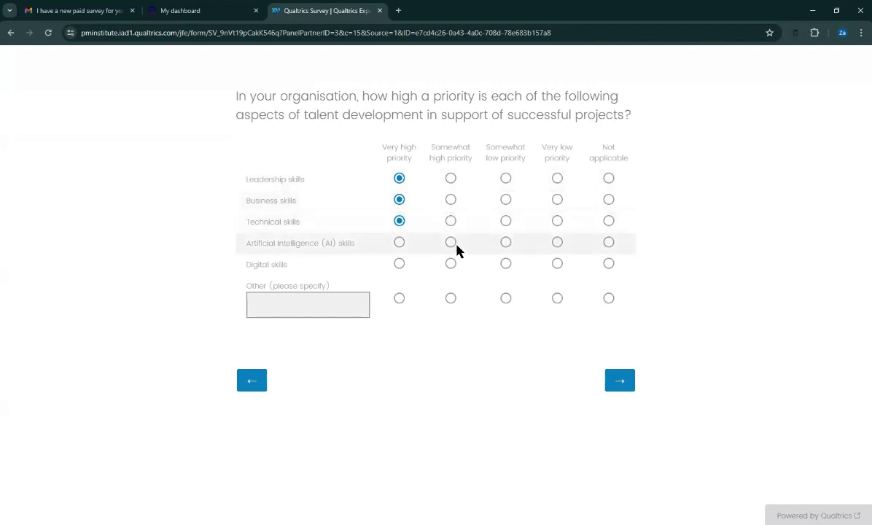
{"action": "left_click", "coordinate": [506, 246]}
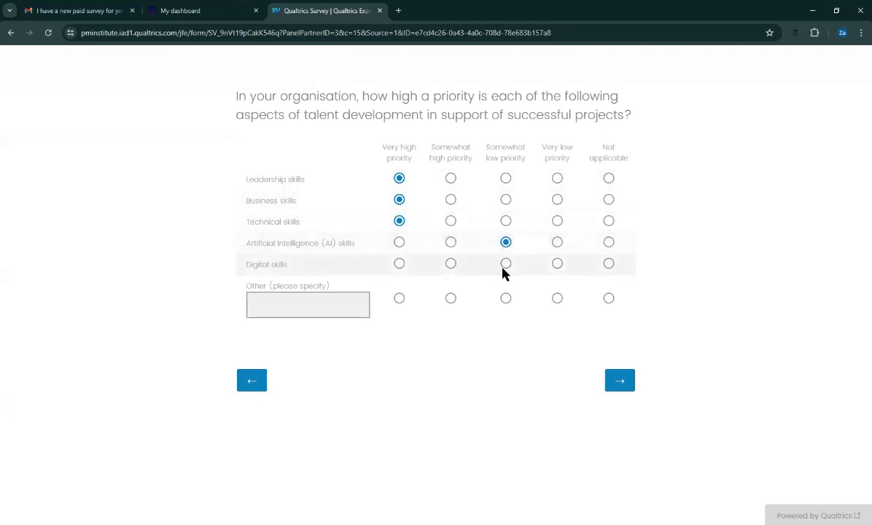
{"action": "left_click", "coordinate": [620, 384]}
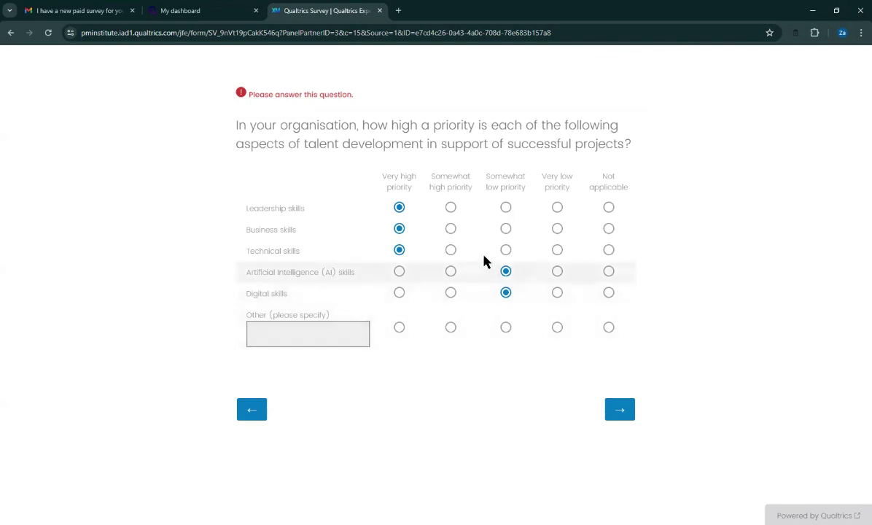
Re-rate business and digital skills somewhat high, technical skills somewhat low and AI skills very low priority, mark Other not applicable, and submit.
{"action": "left_click", "coordinate": [450, 250]}
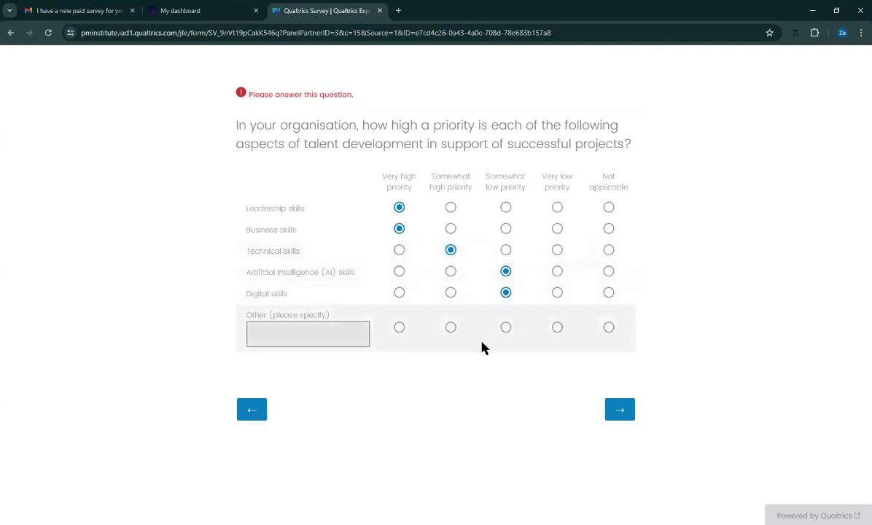
{"action": "left_click", "coordinate": [618, 412]}
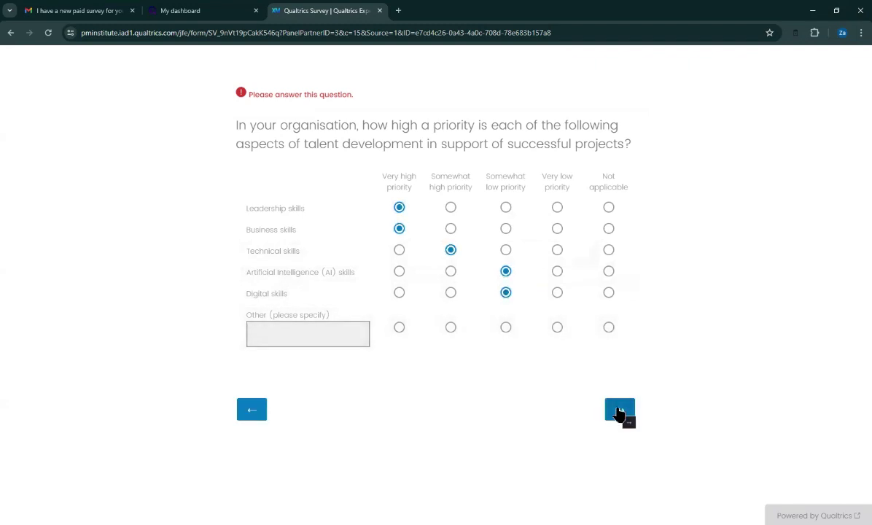
{"action": "left_click", "coordinate": [452, 229]}
{"action": "left_click", "coordinate": [506, 251]}
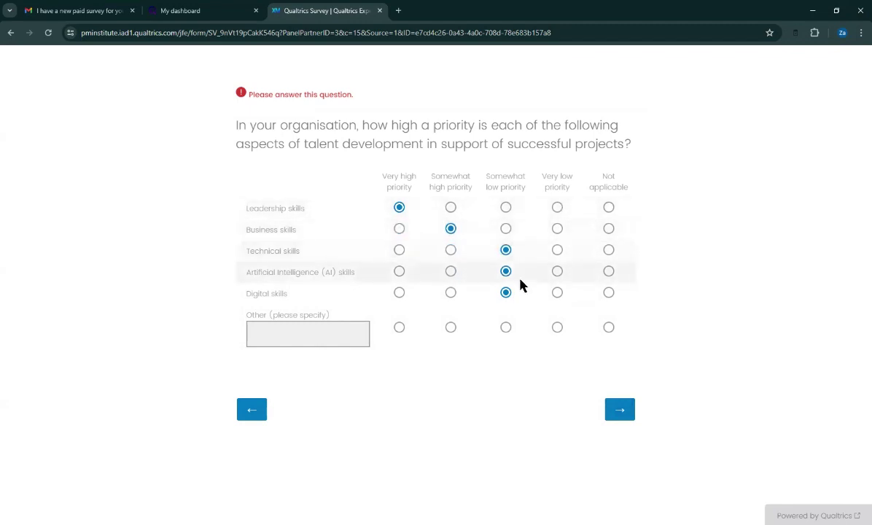
{"action": "left_click", "coordinate": [558, 272]}
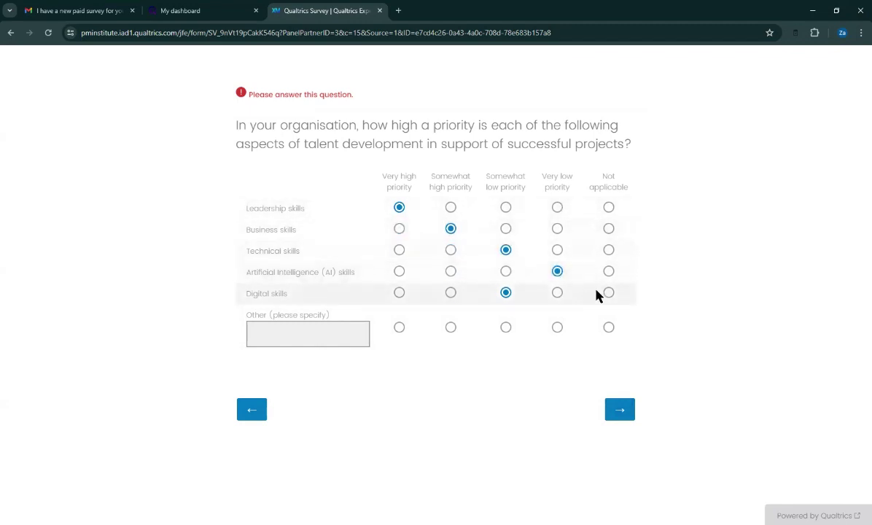
{"action": "left_click", "coordinate": [450, 294]}
{"action": "left_click", "coordinate": [609, 327]}
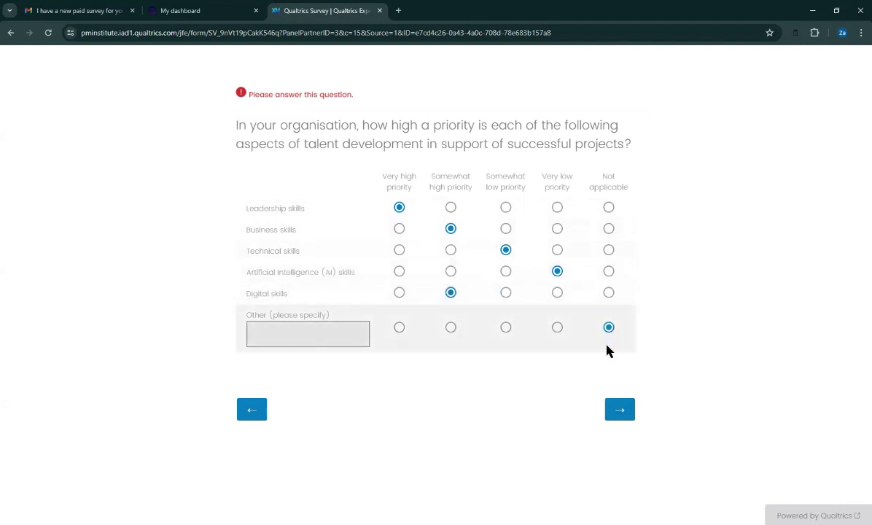
{"action": "left_click", "coordinate": [621, 412]}
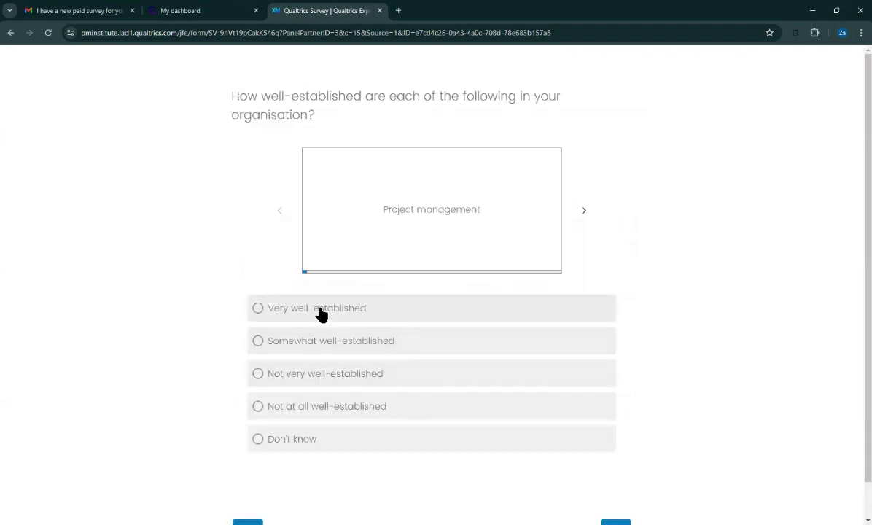
Rate project management, program management and portfolio management as very well-established in the organisation and submit the ratings.
{"action": "left_click", "coordinate": [320, 310]}
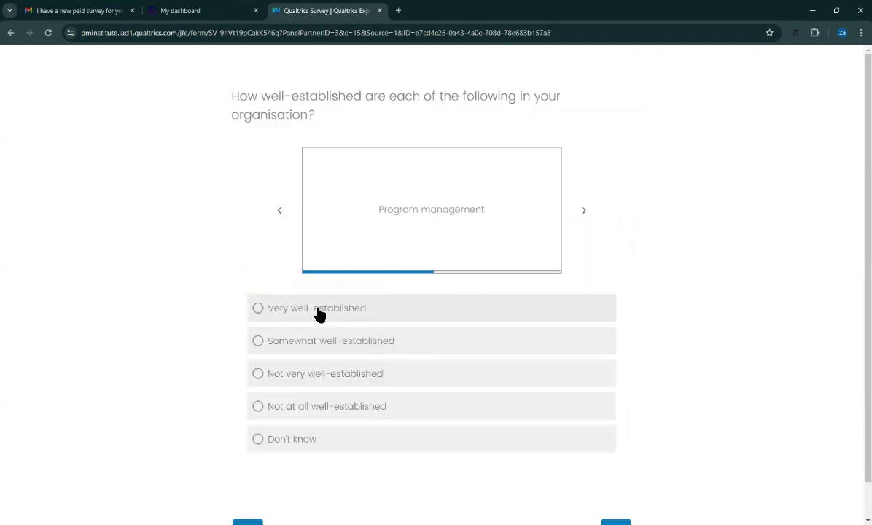
{"action": "left_click", "coordinate": [333, 315]}
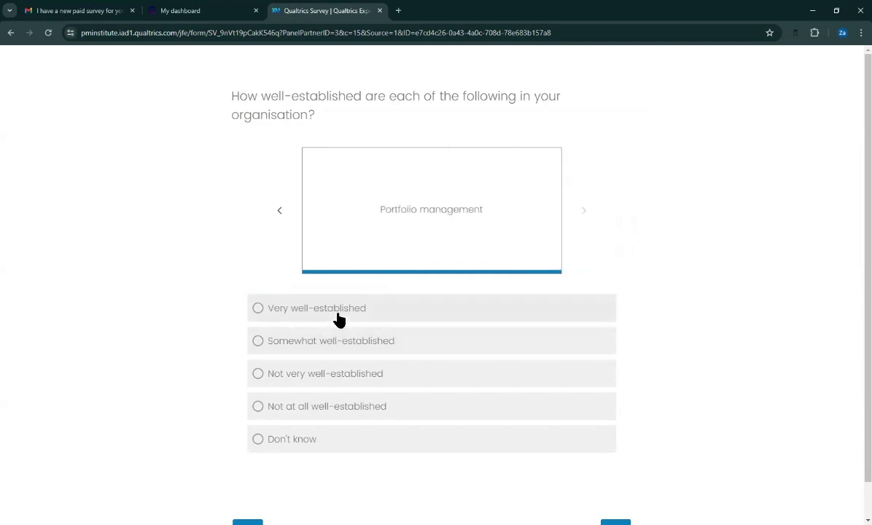
{"action": "left_click", "coordinate": [315, 305]}
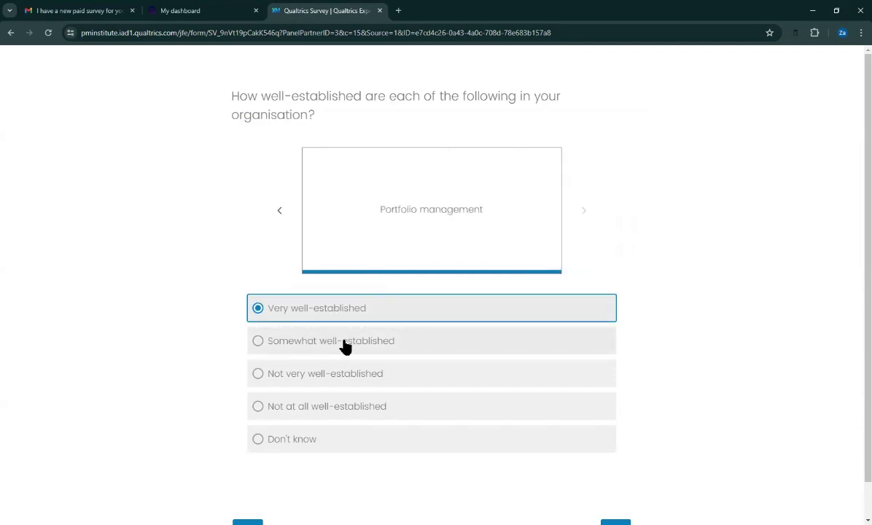
{"action": "scroll", "coordinate": [524, 404], "scroll_direction": "down", "scroll_amount": 1}
{"action": "left_click", "coordinate": [611, 496]}
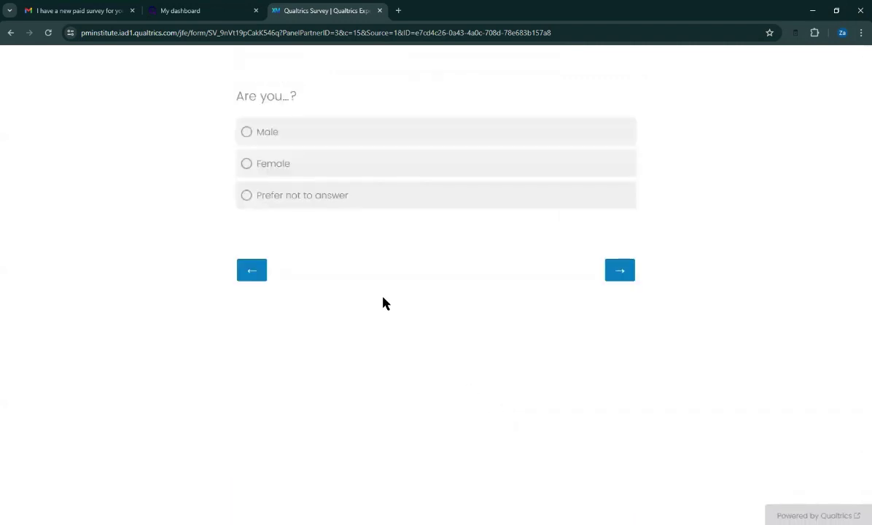
Answer the demographic questions with Male as gender and Post Graduate Degree as highest education, submitting each answer.
{"action": "left_click", "coordinate": [288, 133]}
{"action": "left_click", "coordinate": [619, 274]}
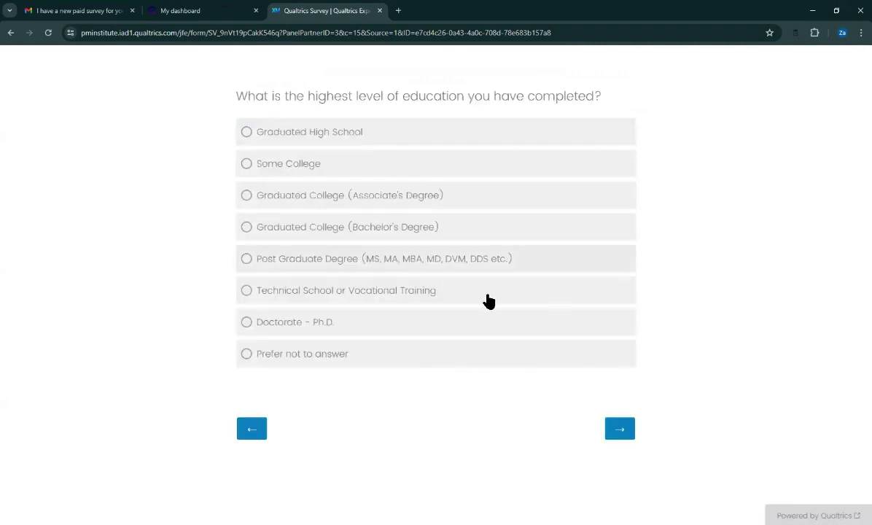
{"action": "left_click", "coordinate": [247, 258]}
{"action": "left_click", "coordinate": [619, 429]}
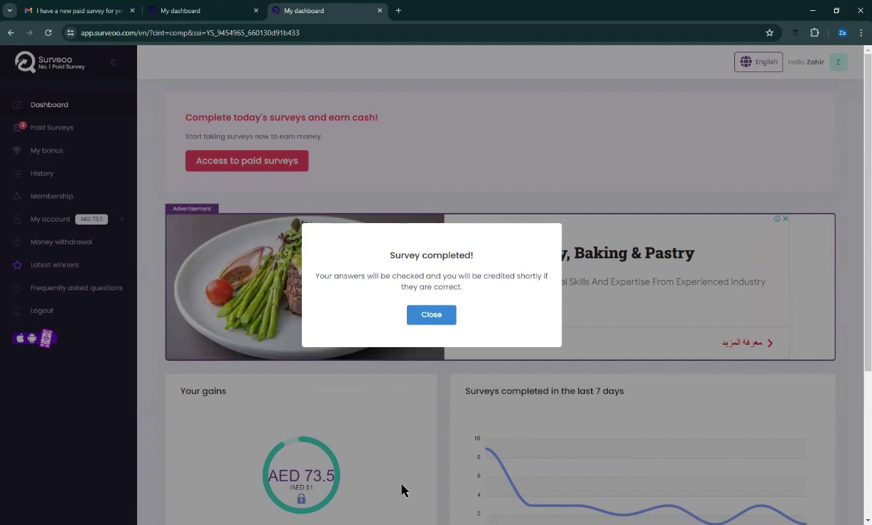
Close the survey completion message and open the list of available paid surveys, dismissing the advertisement.
{"action": "left_click", "coordinate": [435, 319]}
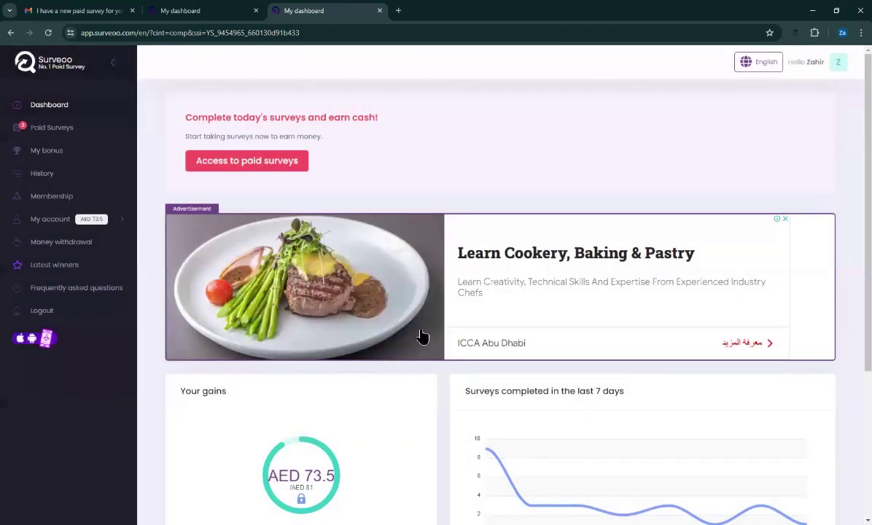
{"action": "left_click", "coordinate": [241, 162]}
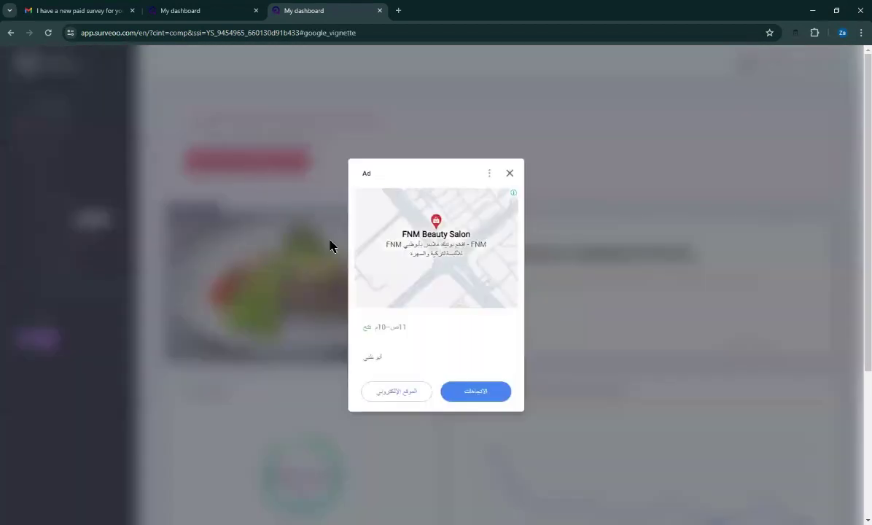
{"action": "left_click", "coordinate": [510, 174]}
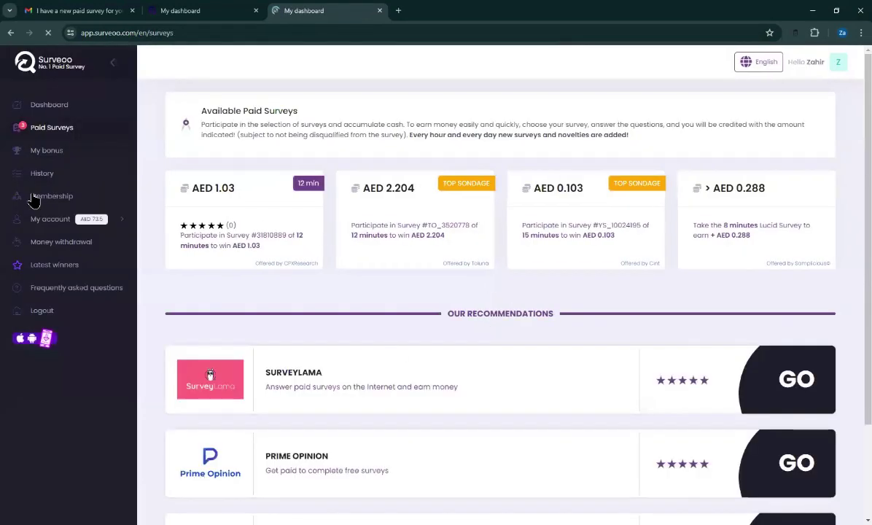
Open the paid survey history and examine the gain credited for the most recent survey.
{"action": "left_click", "coordinate": [62, 180]}
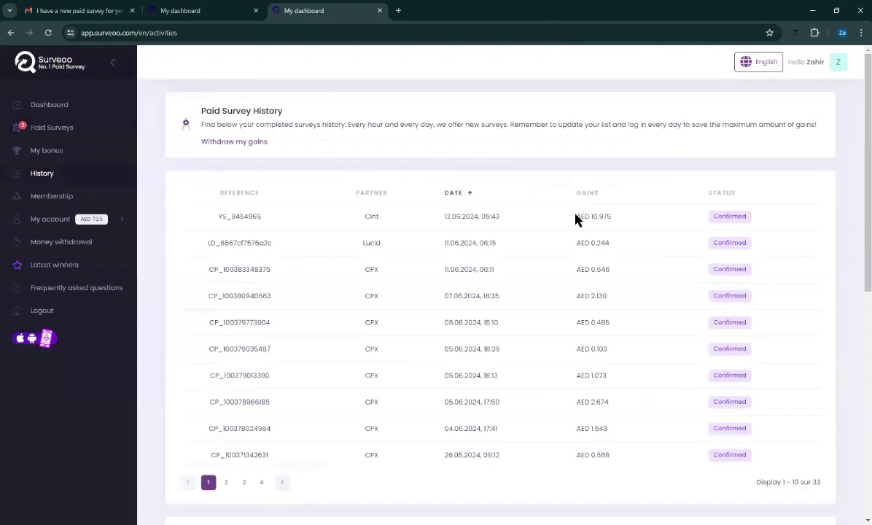
{"action": "left_click_drag", "start_coordinate": [576, 217], "coordinate": [620, 223]}
{"action": "left_click", "coordinate": [566, 218]}
{"action": "left_click_drag", "start_coordinate": [575, 216], "coordinate": [620, 223]}
{"action": "left_click", "coordinate": [563, 215]}
Revisit the available paid surveys, return to the dashboard and review the gains and completed-survey chart.
{"action": "left_click", "coordinate": [62, 152]}
{"action": "left_click", "coordinate": [71, 132]}
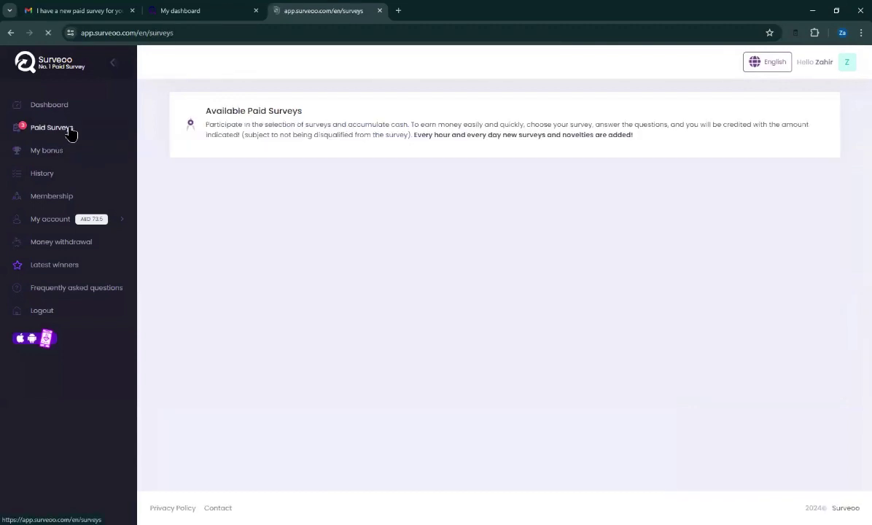
{"action": "left_click", "coordinate": [88, 114]}
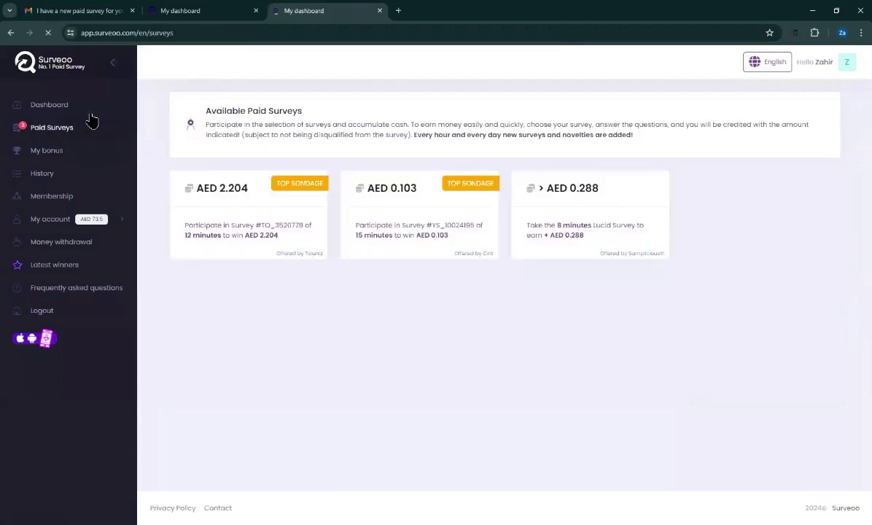
{"action": "scroll", "coordinate": [315, 365], "scroll_direction": "down", "scroll_amount": 2}
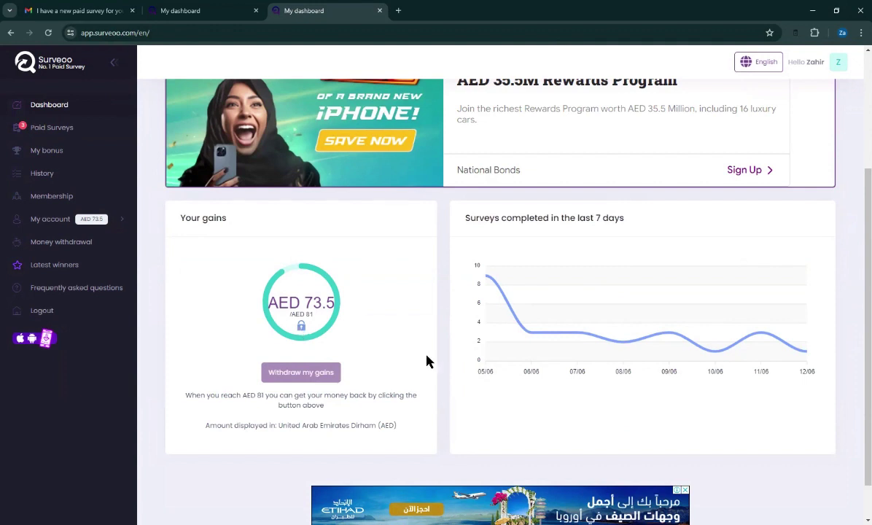
View the membership referral page with its gains history and the account's personal data profile.
{"action": "left_click", "coordinate": [38, 220]}
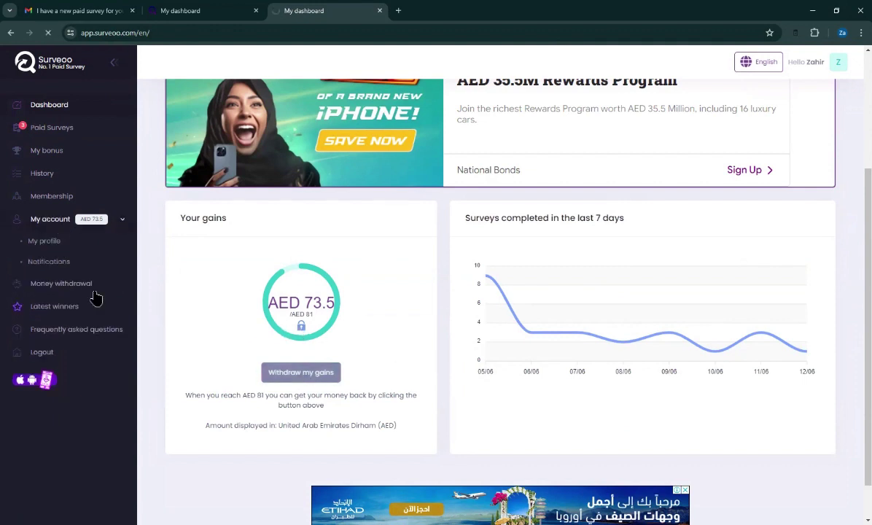
{"action": "left_click", "coordinate": [65, 212]}
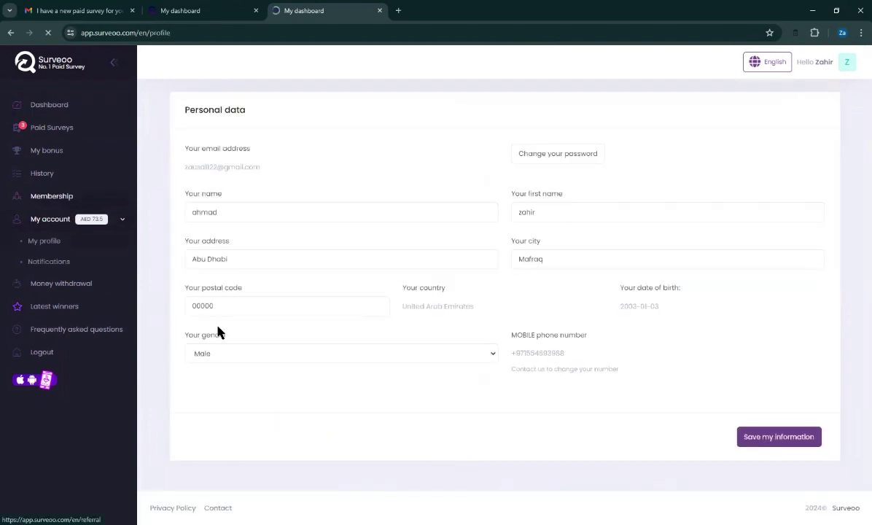
{"action": "scroll", "coordinate": [450, 391], "scroll_direction": "down", "scroll_amount": 1}
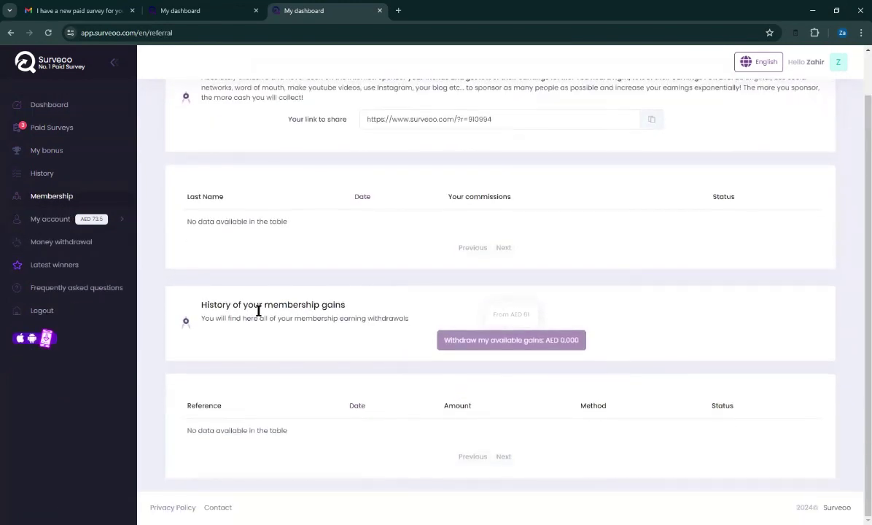
{"action": "left_click", "coordinate": [66, 221]}
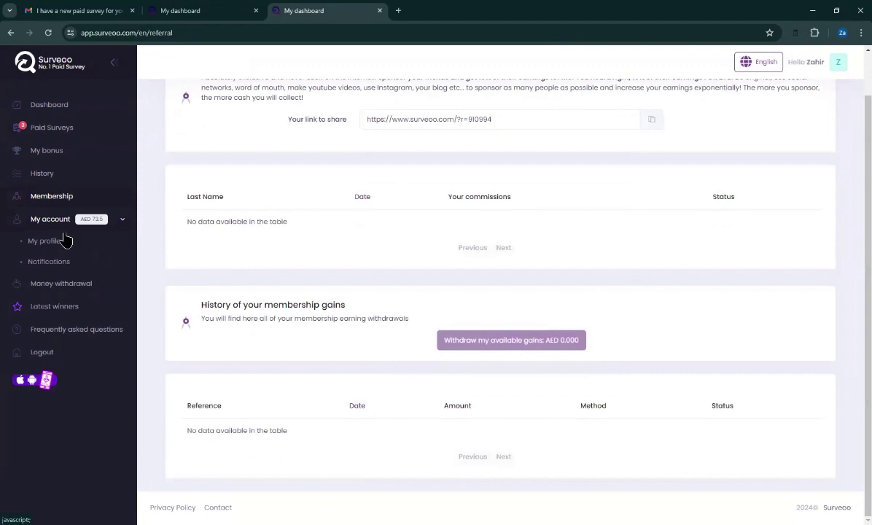
{"action": "left_click", "coordinate": [51, 240]}
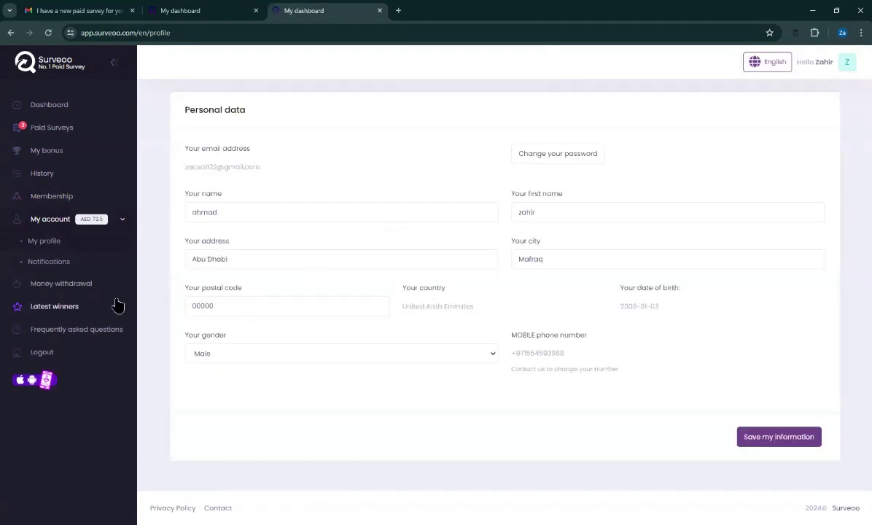
Open the money withdrawal page and examine the amount still missing before earnings can be withdrawn.
{"action": "left_click", "coordinate": [78, 283]}
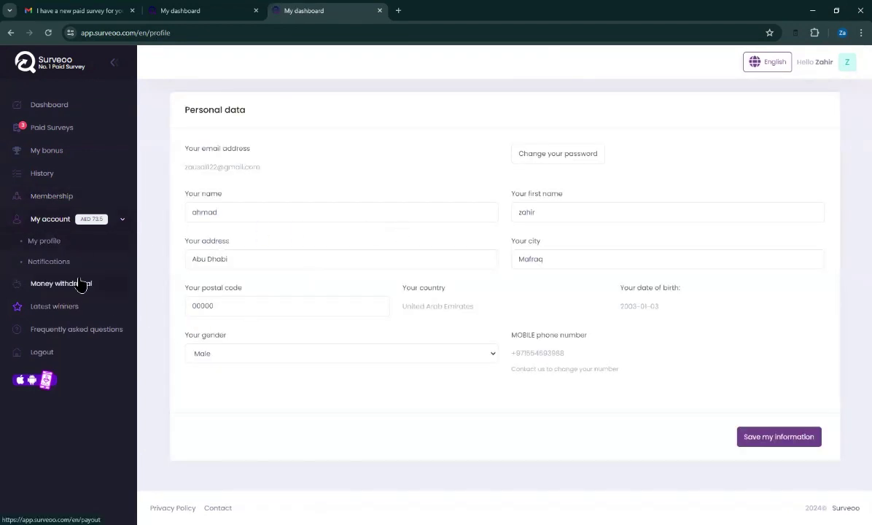
{"action": "left_click_drag", "start_coordinate": [333, 188], "coordinate": [464, 188]}
{"action": "left_click", "coordinate": [319, 191]}
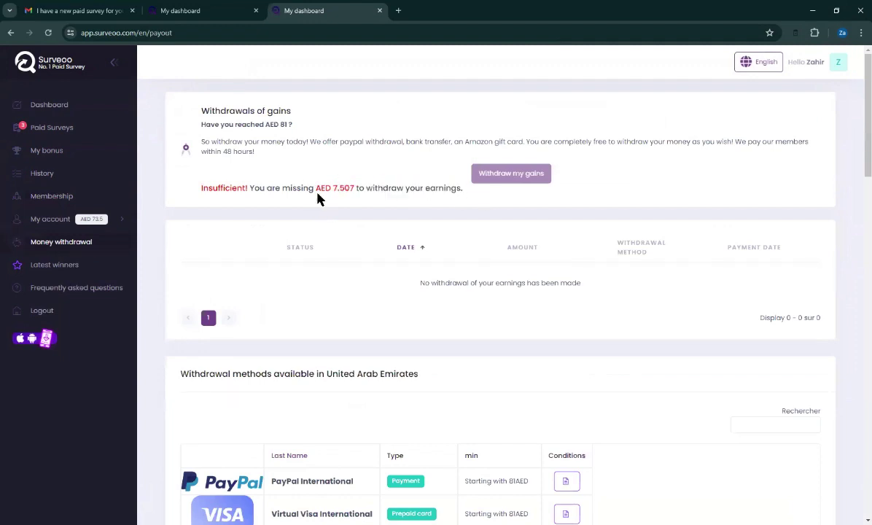
{"action": "left_click_drag", "start_coordinate": [331, 188], "coordinate": [336, 187]}
{"action": "left_click", "coordinate": [336, 188]}
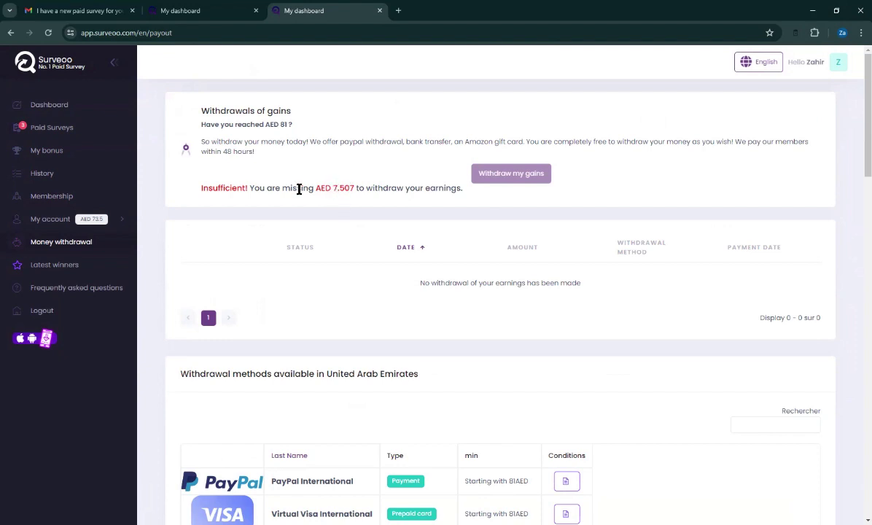